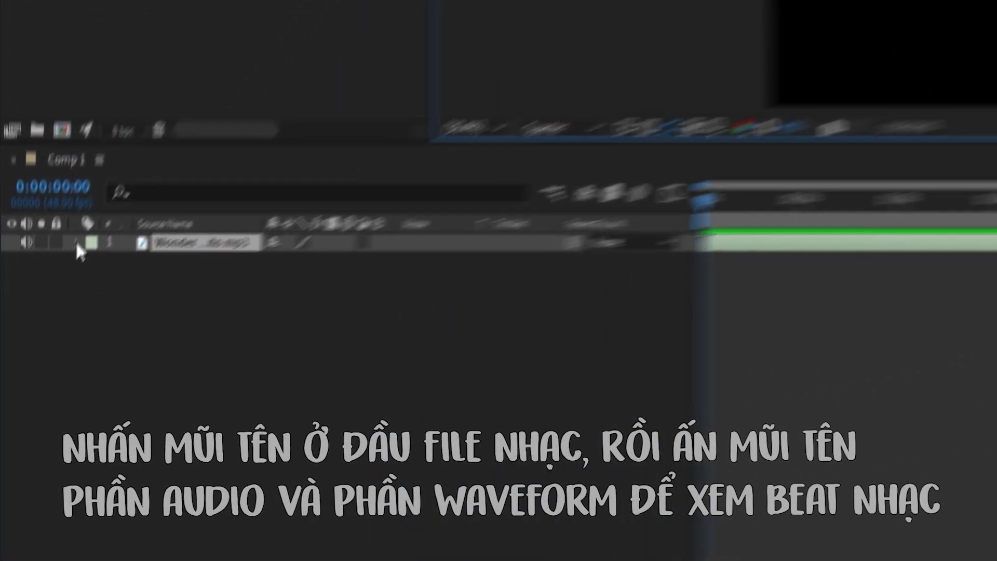
# Expand the music layer's Audio and Waveform properties to display its beat waveform.
pyautogui.click(76, 241)
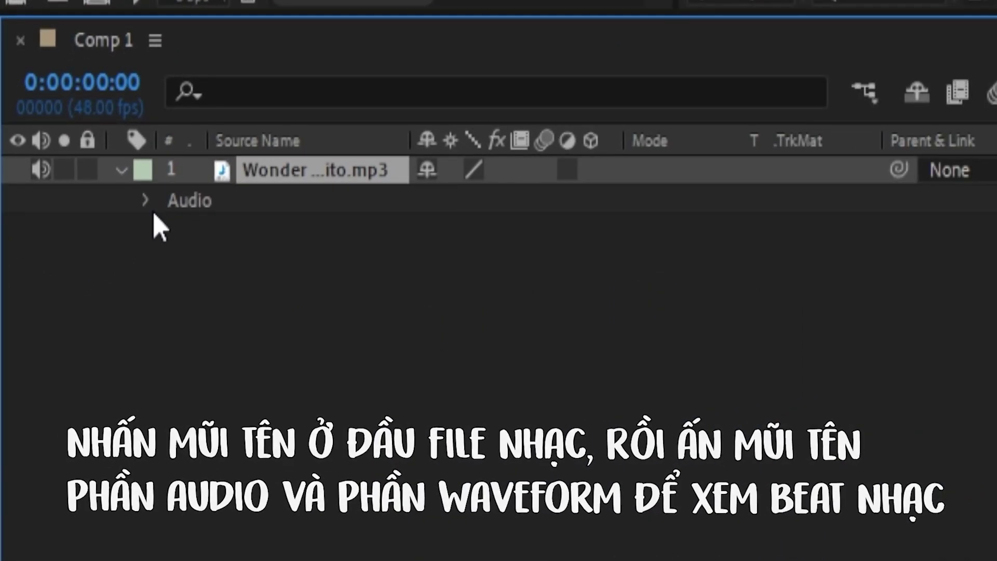
pyautogui.click(148, 199)
pyautogui.click(172, 257)
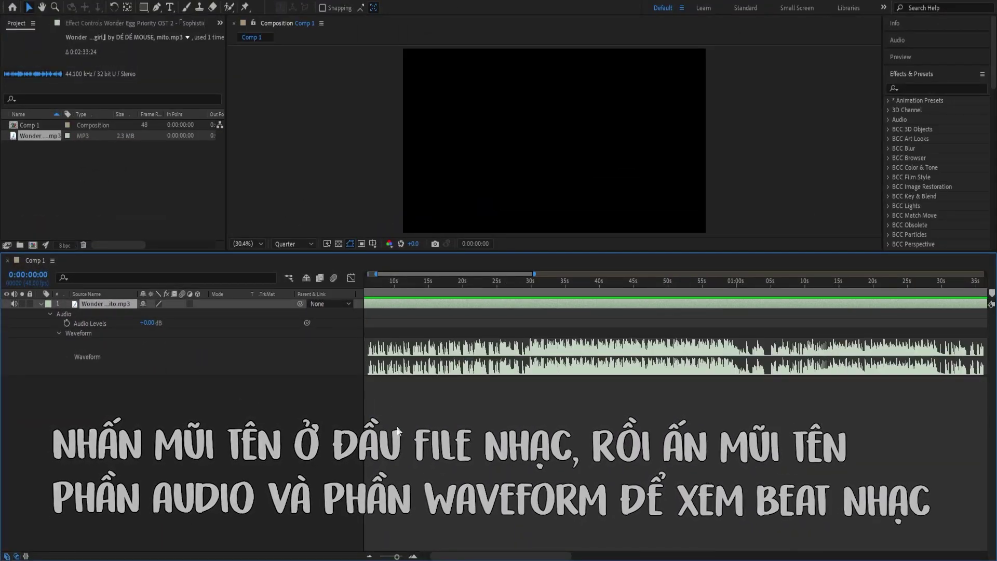
# Locate the beat drop and the beat before it by listening, placing marker 1 at 0:00:29:40 and marker 2 at 0:00:28:34.
pyautogui.scroll(1, 395, 415)
pyautogui.scroll(-3, 472, 506)
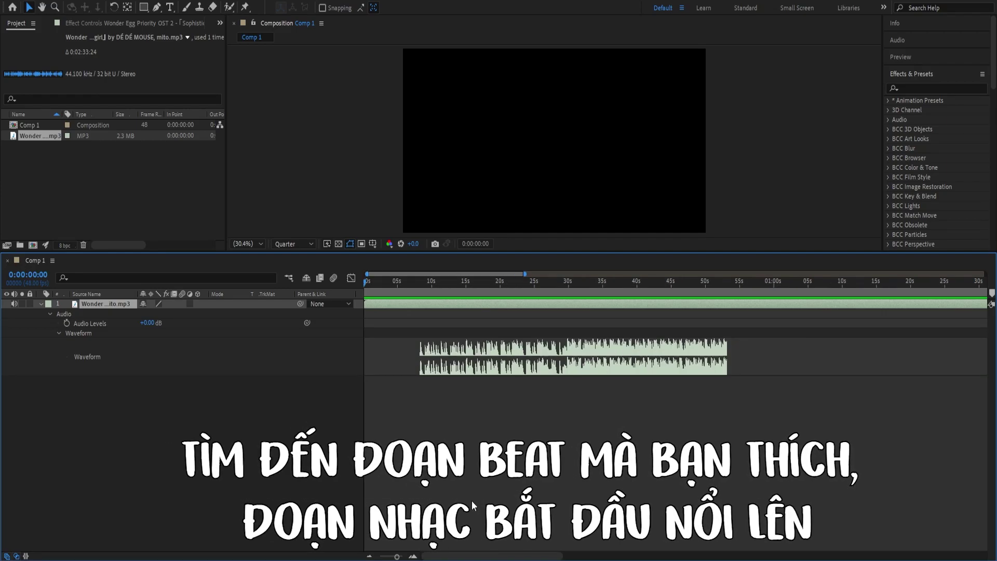
pyautogui.click(566, 281)
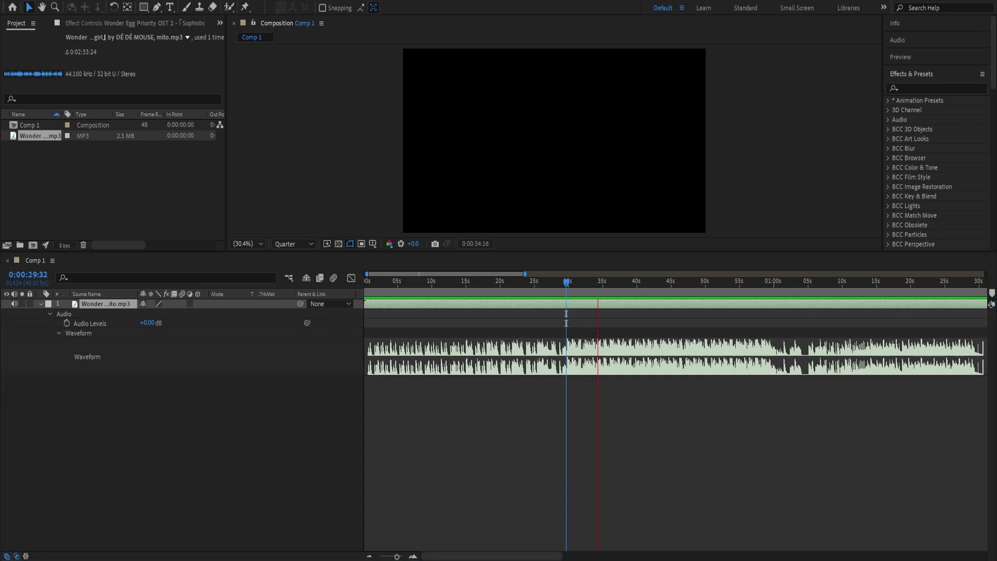
pyautogui.click(605, 366)
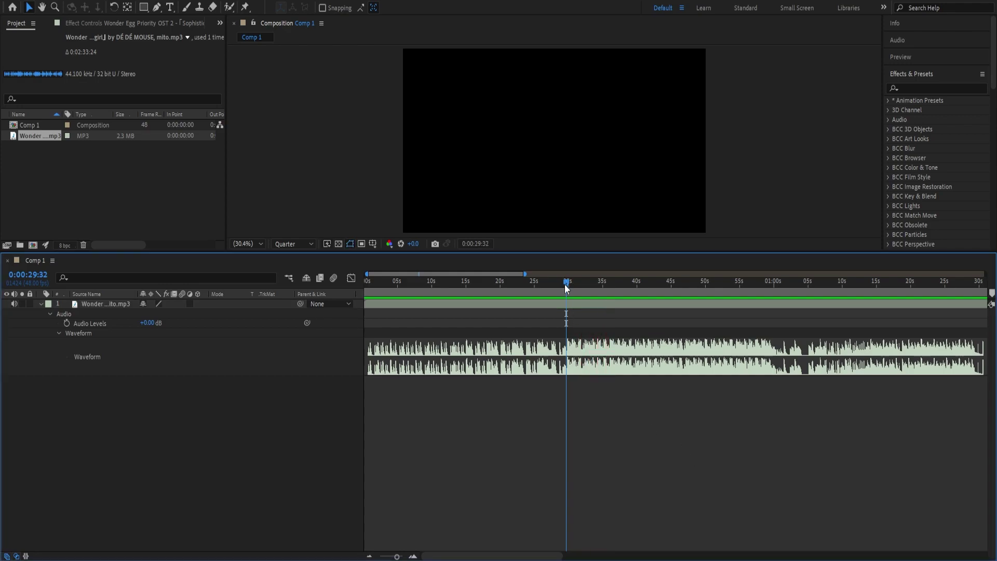
pyautogui.scroll(2, 562, 422)
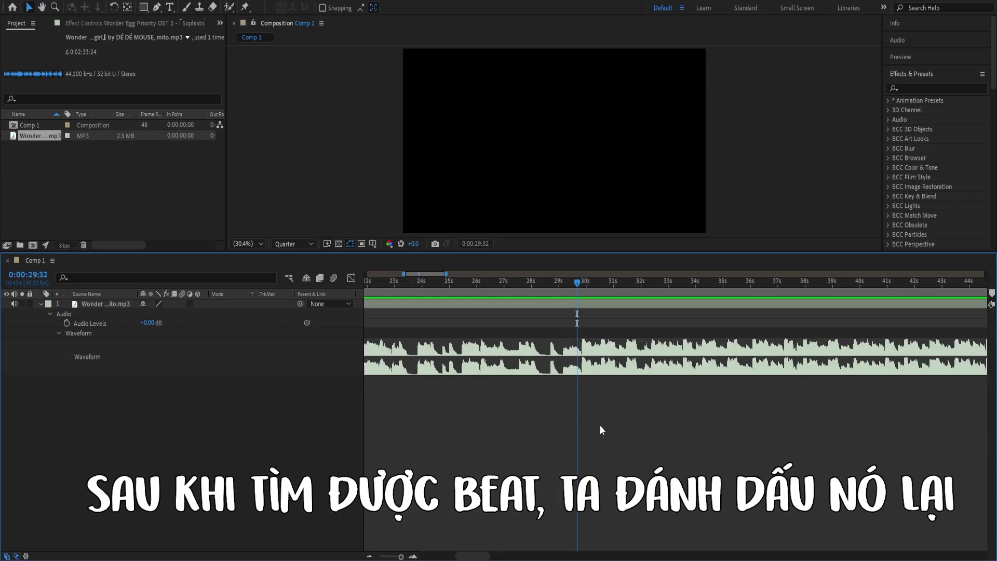
pyautogui.moveTo(579, 280); pyautogui.dragTo(581, 281)
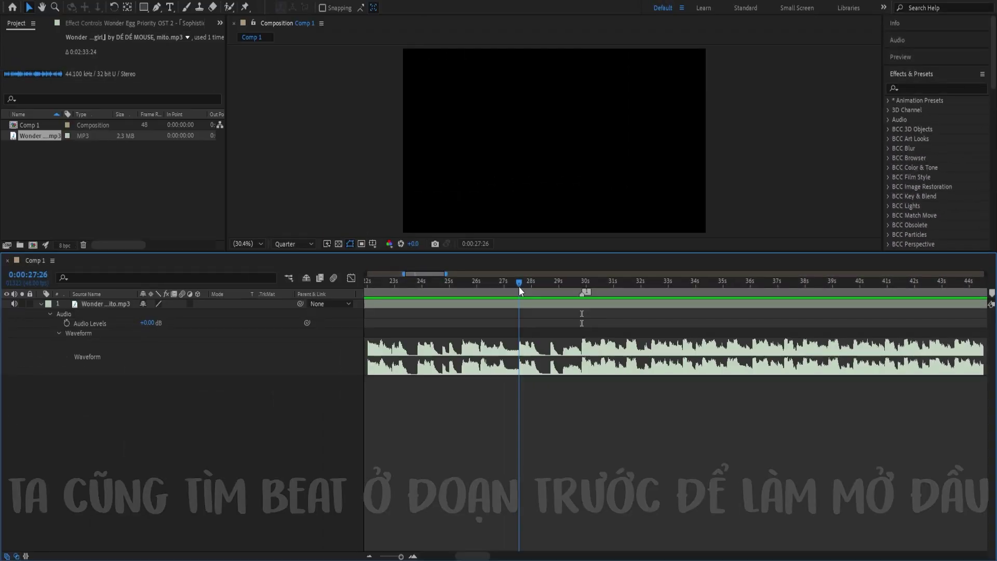
pyautogui.press('space')
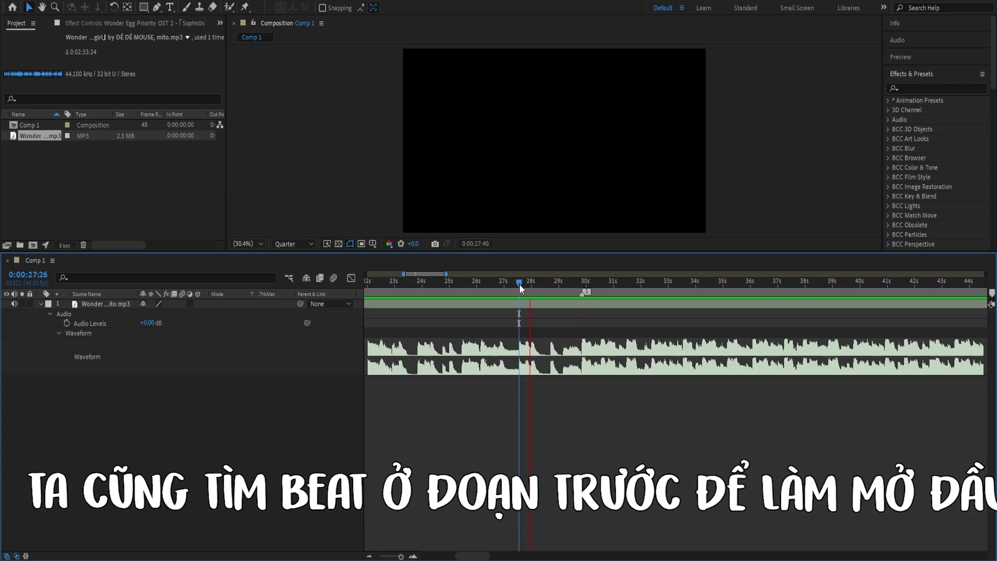
pyautogui.press('space')
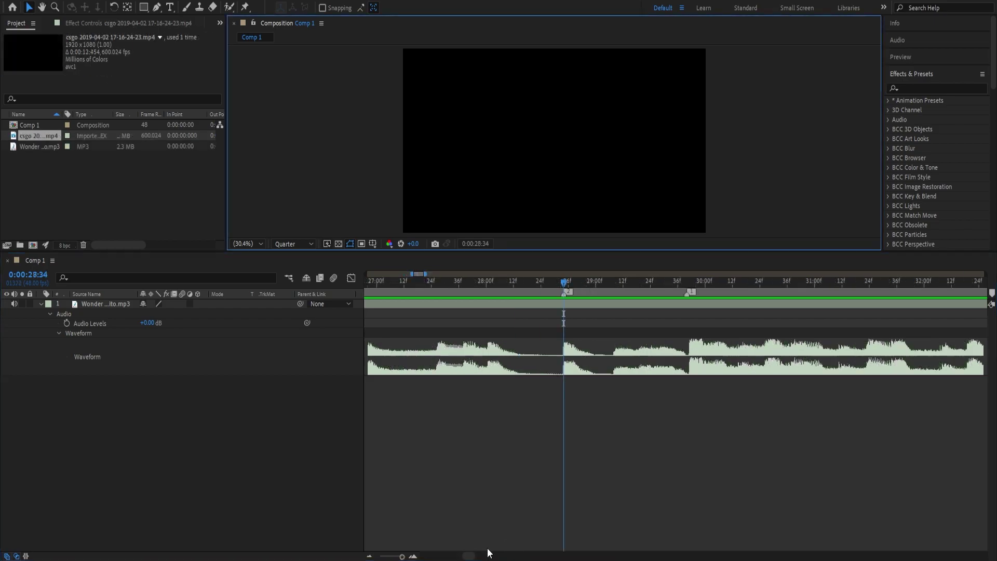
# Place the csgo clip below the music layer and shift it to start at marker 2.
pyautogui.press(';')
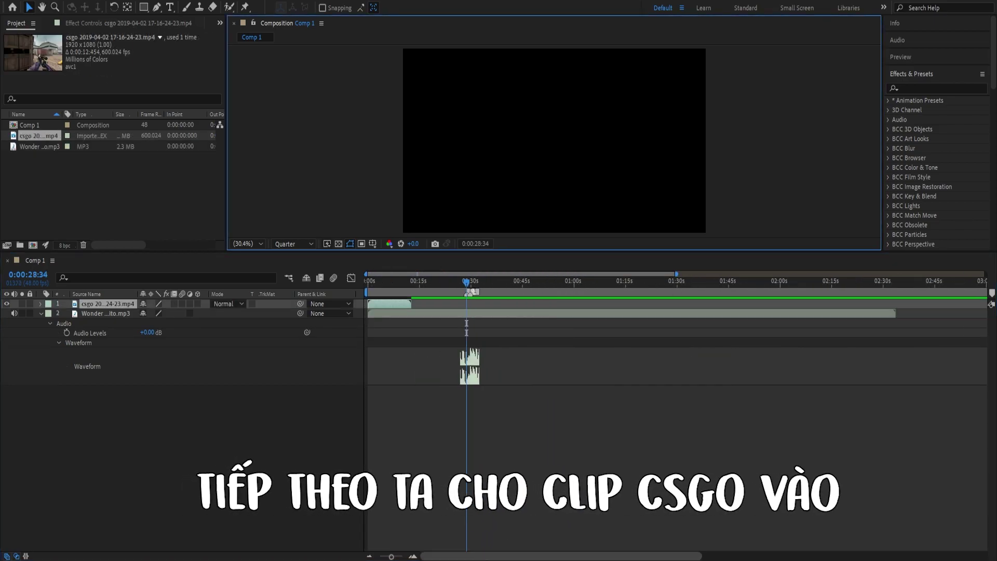
pyautogui.click(466, 558)
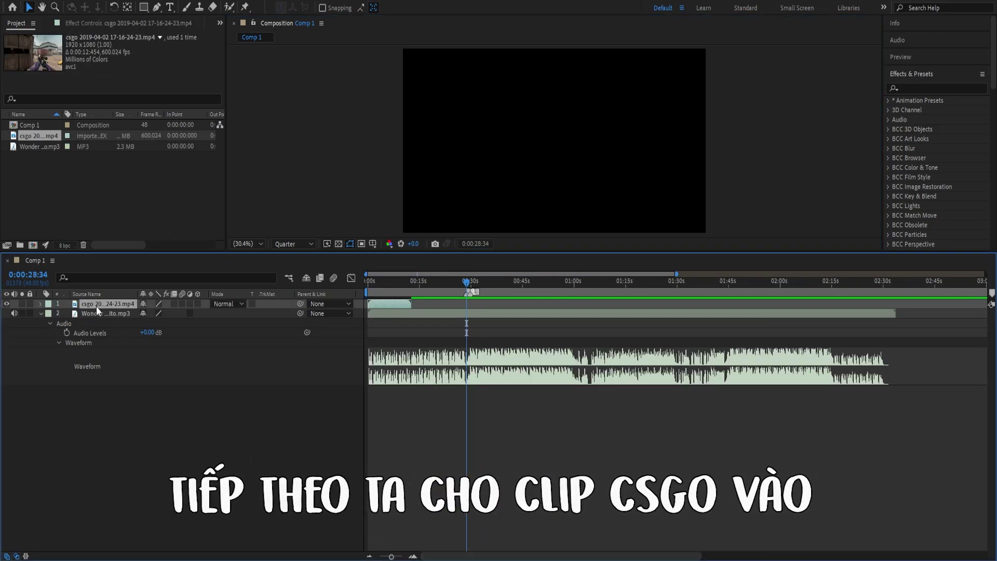
pyautogui.moveTo(95, 307); pyautogui.dragTo(125, 405)
pyautogui.moveTo(382, 379); pyautogui.dragTo(481, 382)
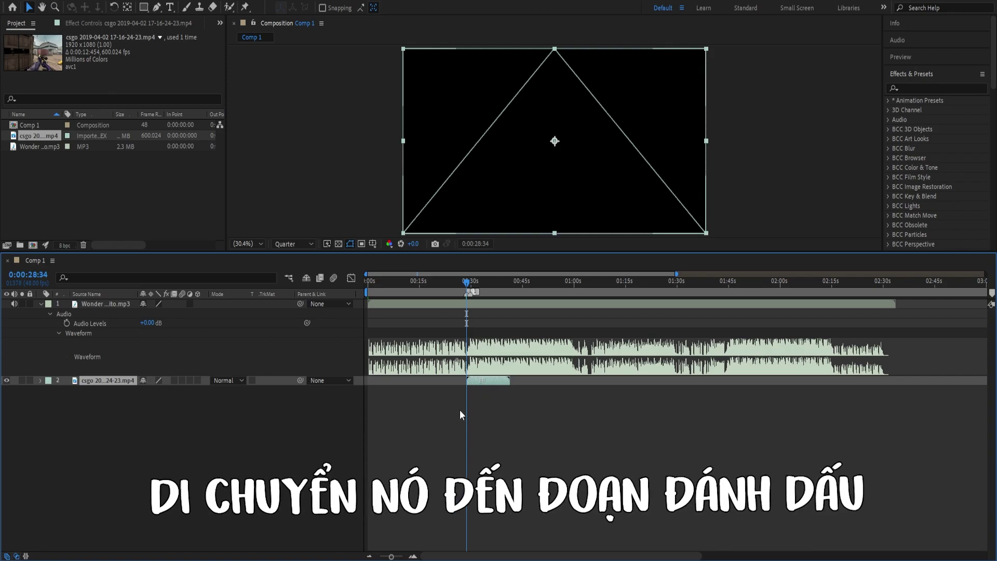
# Play the csgo clip to locate the kill, and go to the gunshot frame at 0:00:30:24.
pyautogui.scroll(2, 460, 411)
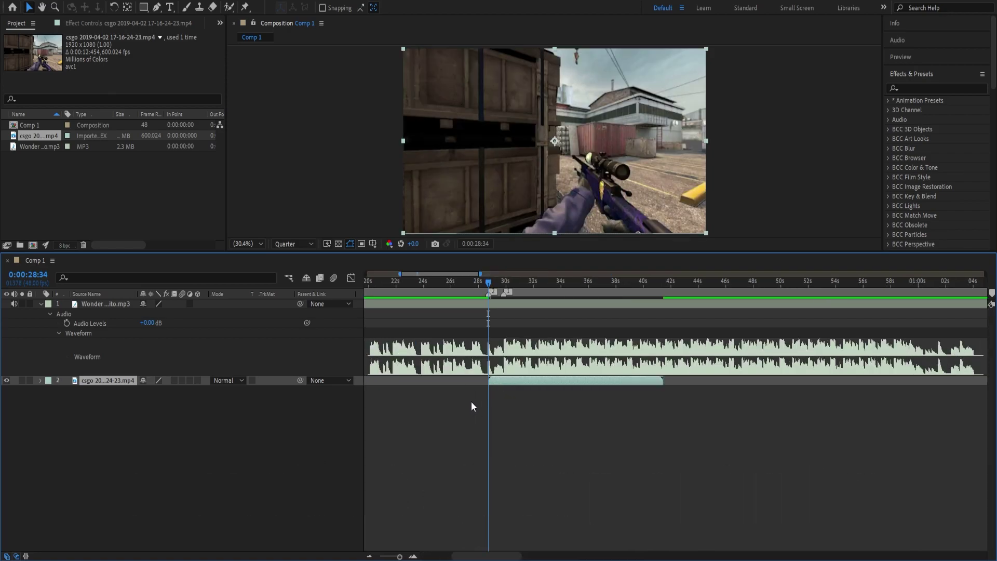
pyautogui.press('space')
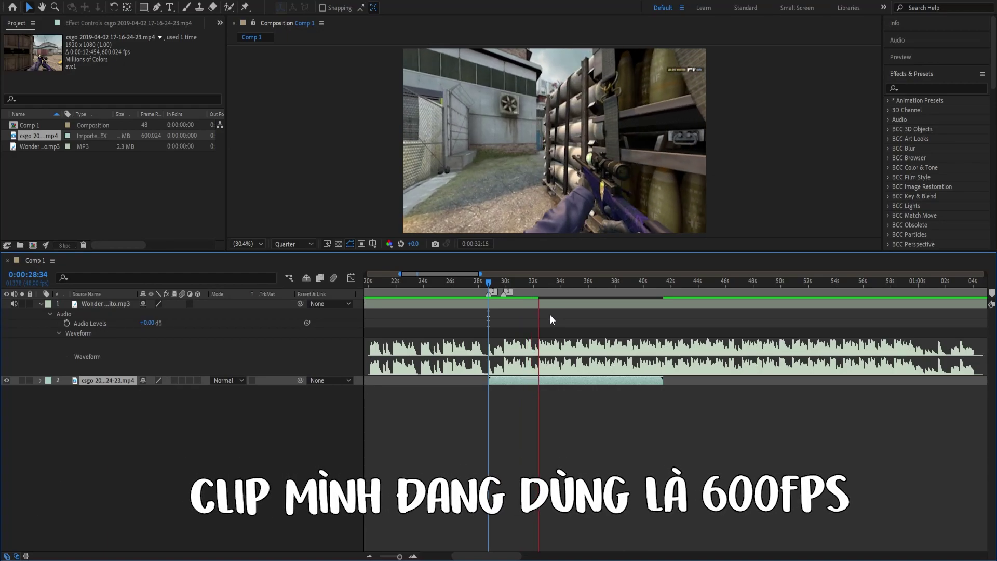
pyautogui.press('space')
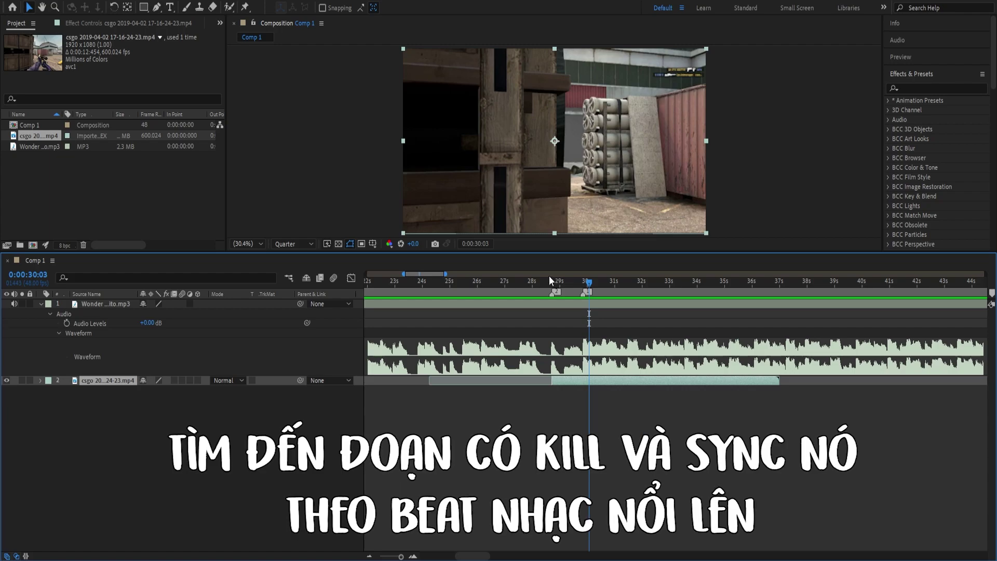
pyautogui.moveTo(551, 283); pyautogui.dragTo(600, 293)
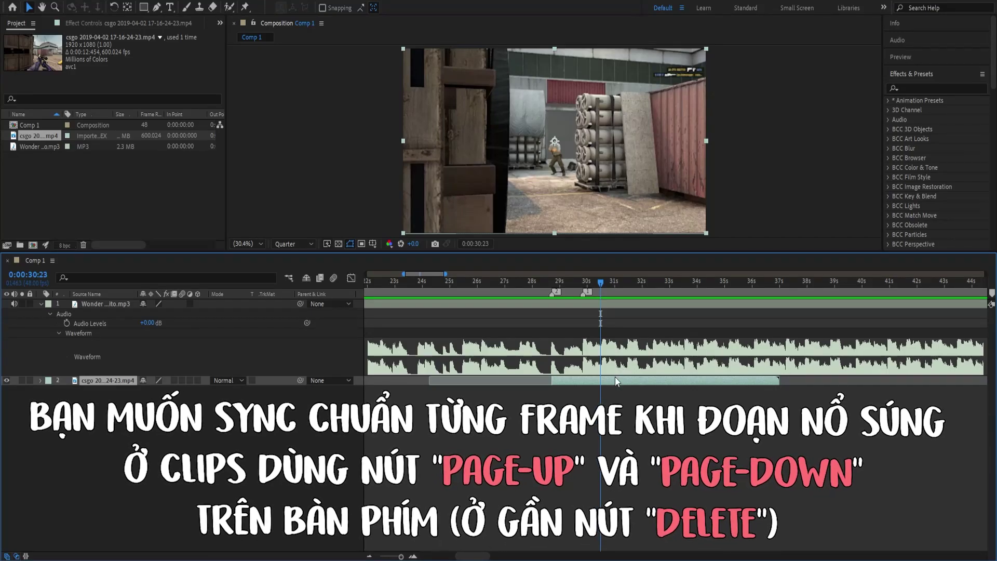
pyautogui.press('pagedown')
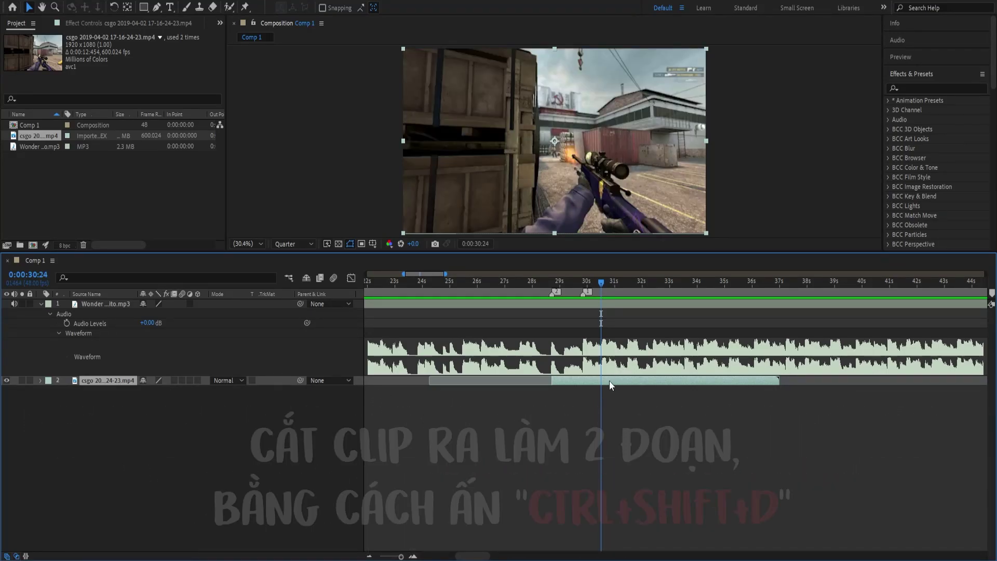
# Split the csgo clip at the gunshot frame and move both parts so the cut falls on marker 1 at 0:00:29:40.
pyautogui.hotkey('ctrl', 'shift', 'd')
pyautogui.moveTo(581, 388); pyautogui.dragTo(494, 391)
pyautogui.click(581, 281)
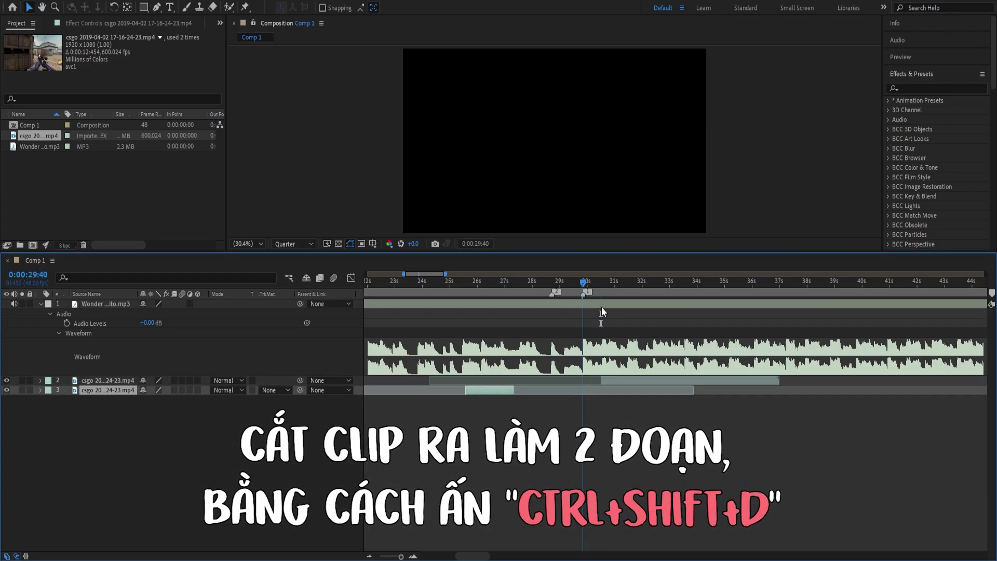
pyautogui.moveTo(616, 379); pyautogui.dragTo(599, 380)
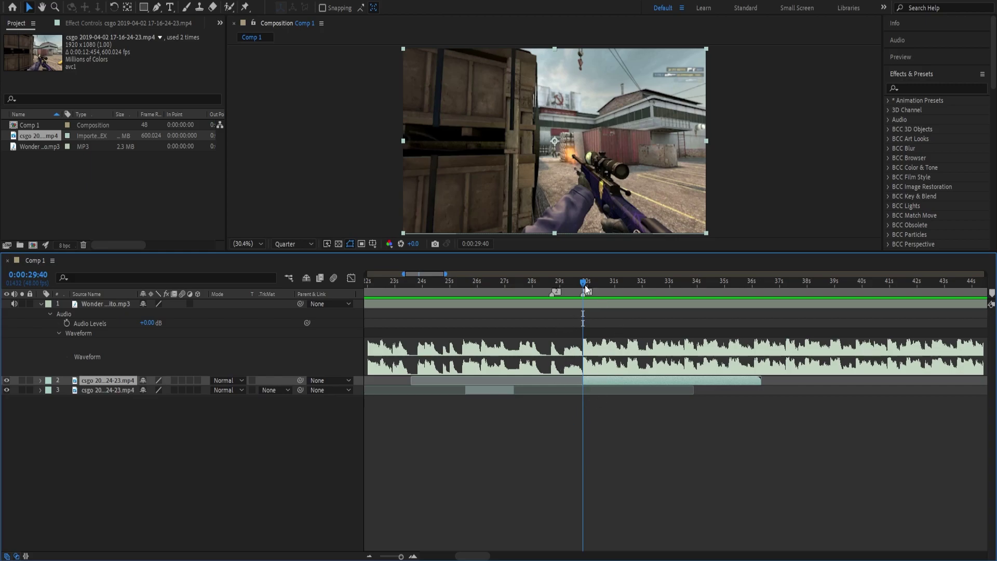
pyautogui.moveTo(500, 392); pyautogui.dragTo(569, 390)
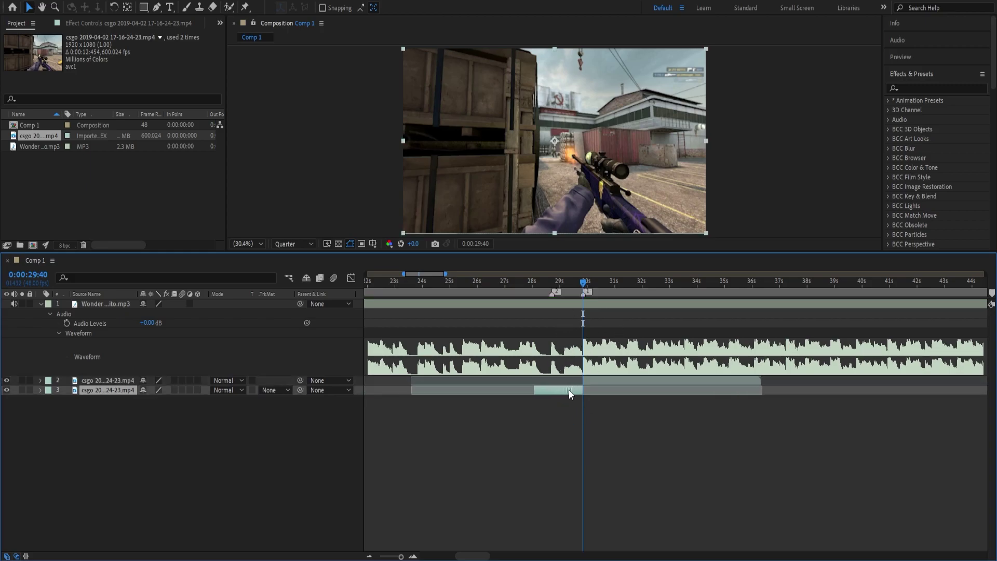
# Play the composition from 0:00:27:19 to check the clip's sync with the music.
pyautogui.click(515, 278)
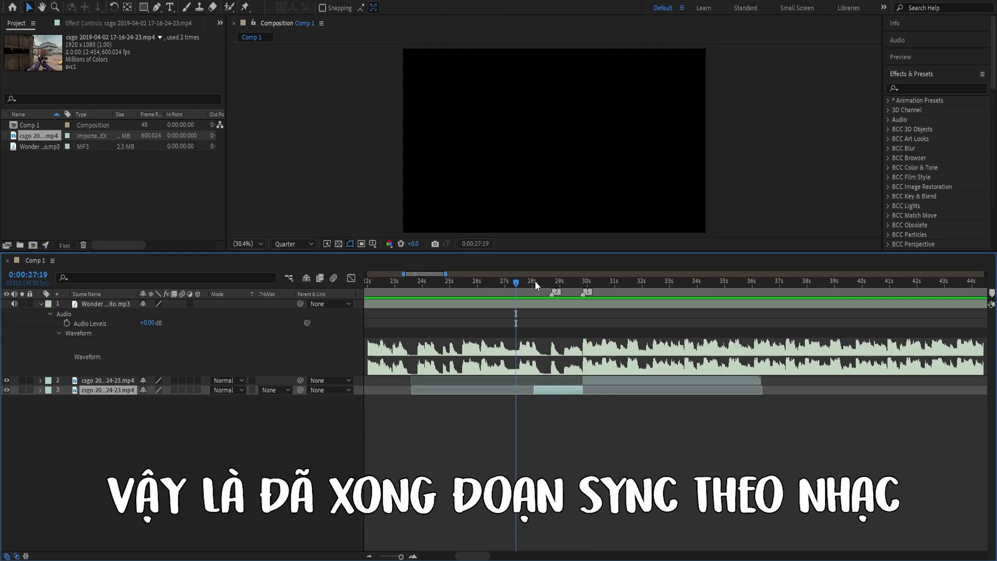
pyautogui.press('space')
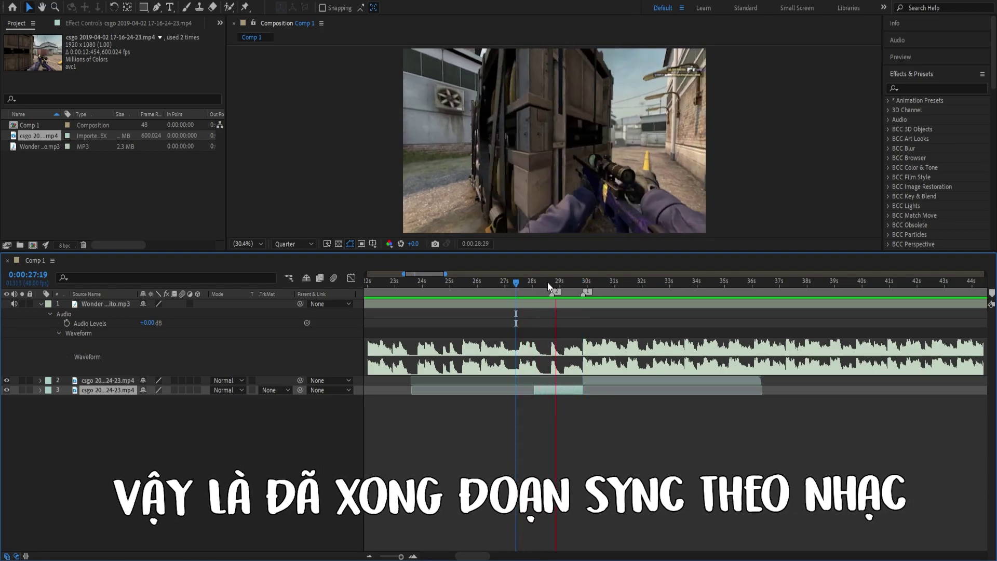
pyautogui.press('space')
# Enable time remapping on the csgo part before the gunshot and add Time Remap keyframes at 0:00:28:02, 0:00:28:15 and 0:00:28:42.
pyautogui.click(547, 282)
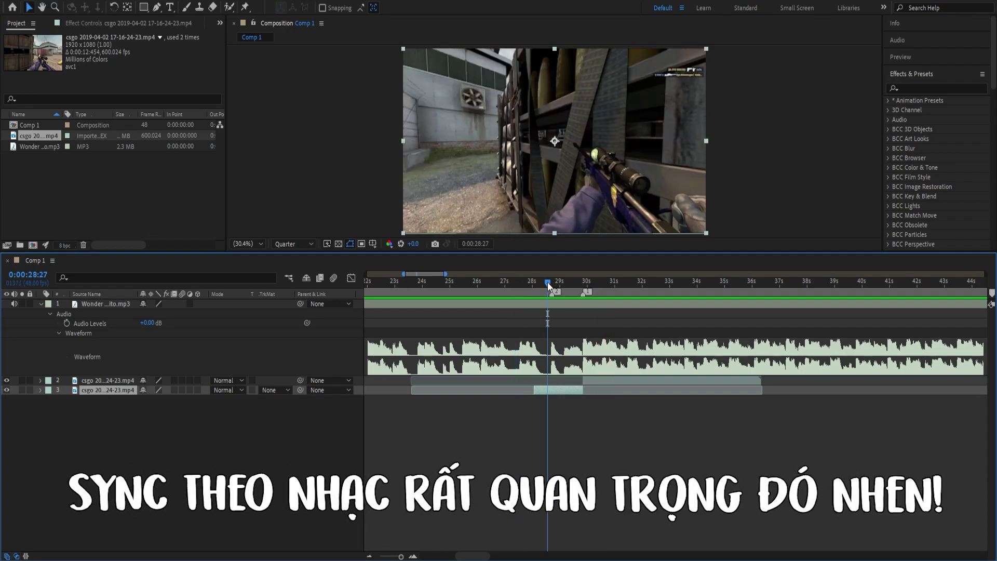
pyautogui.scroll(1, 550, 410)
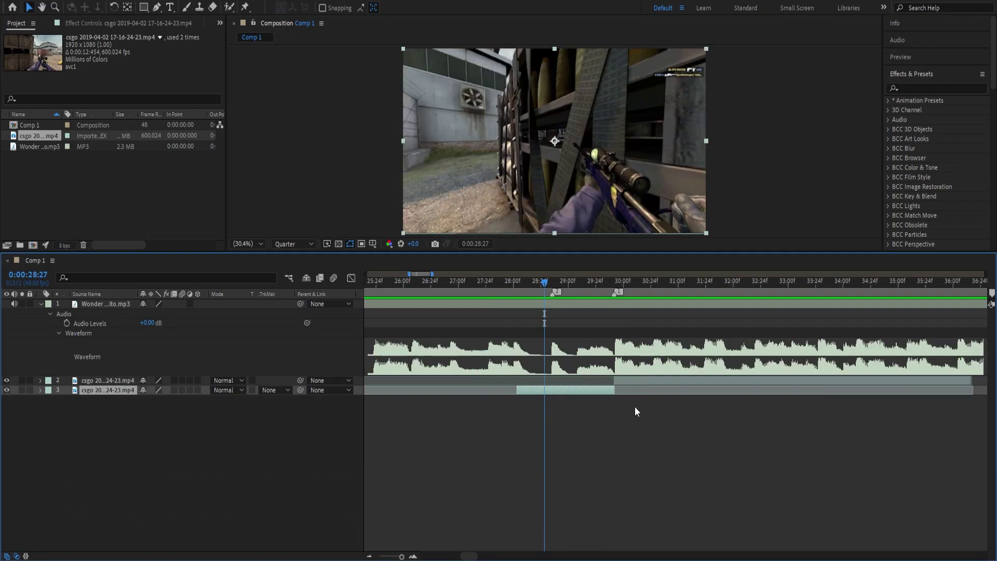
pyautogui.scroll(1, 635, 406)
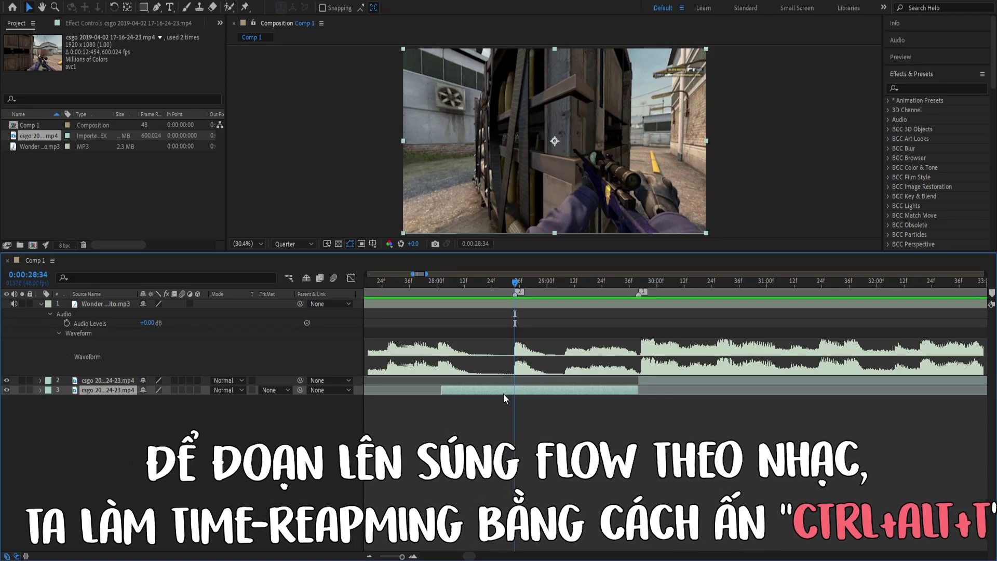
pyautogui.hotkey('ctrl', 'alt', 't')
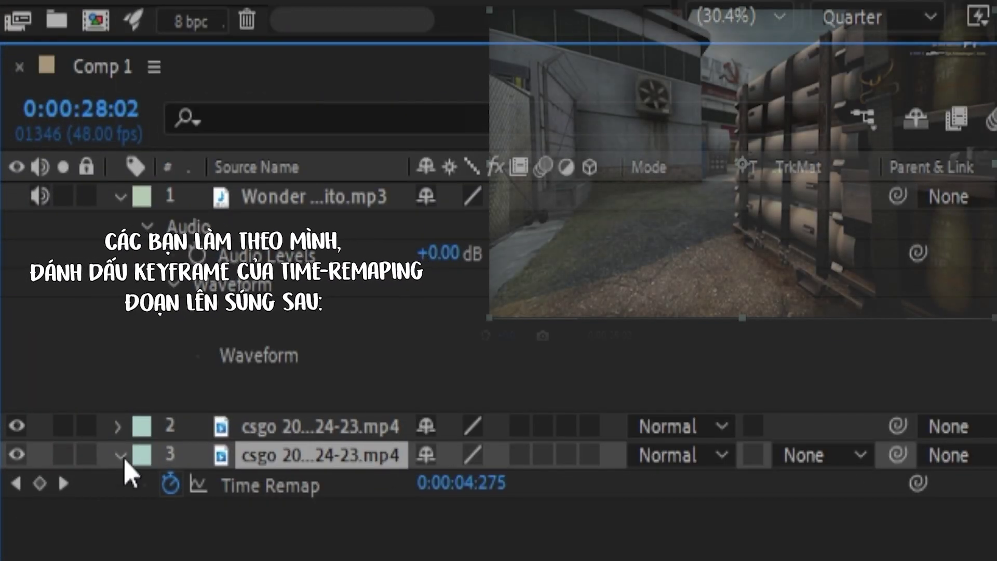
pyautogui.click(40, 483)
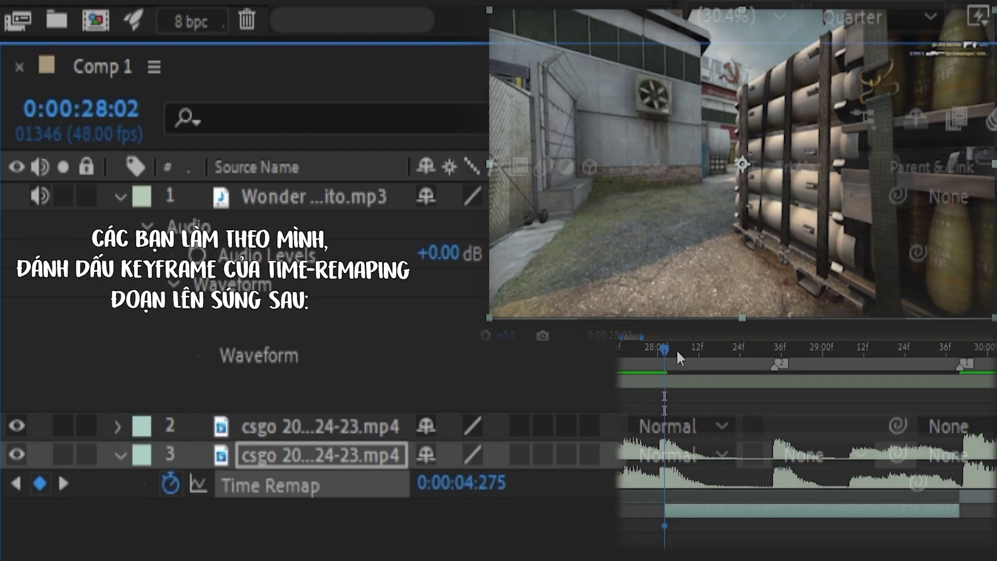
pyautogui.moveTo(665, 351); pyautogui.dragTo(712, 365)
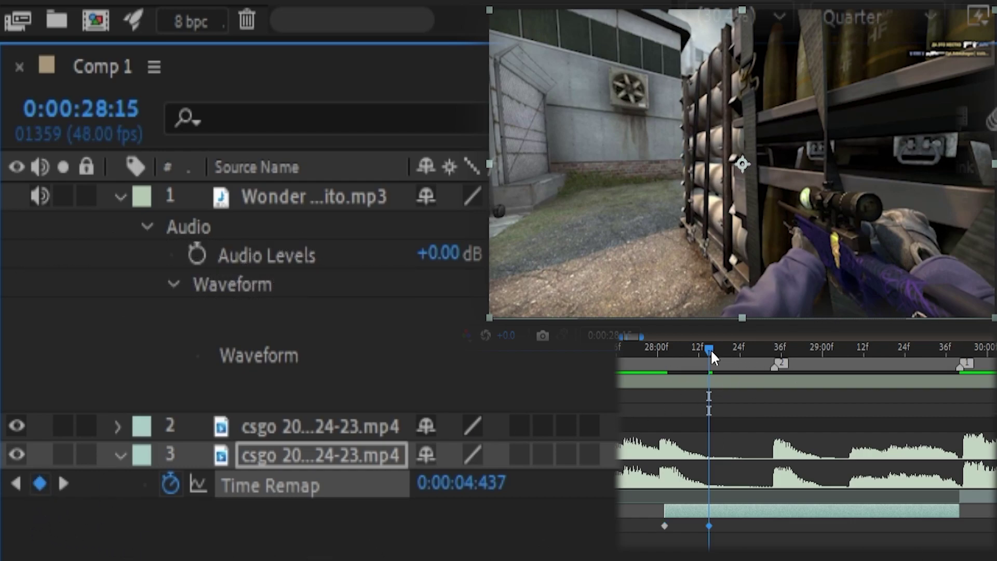
pyautogui.moveTo(711, 349); pyautogui.dragTo(803, 365)
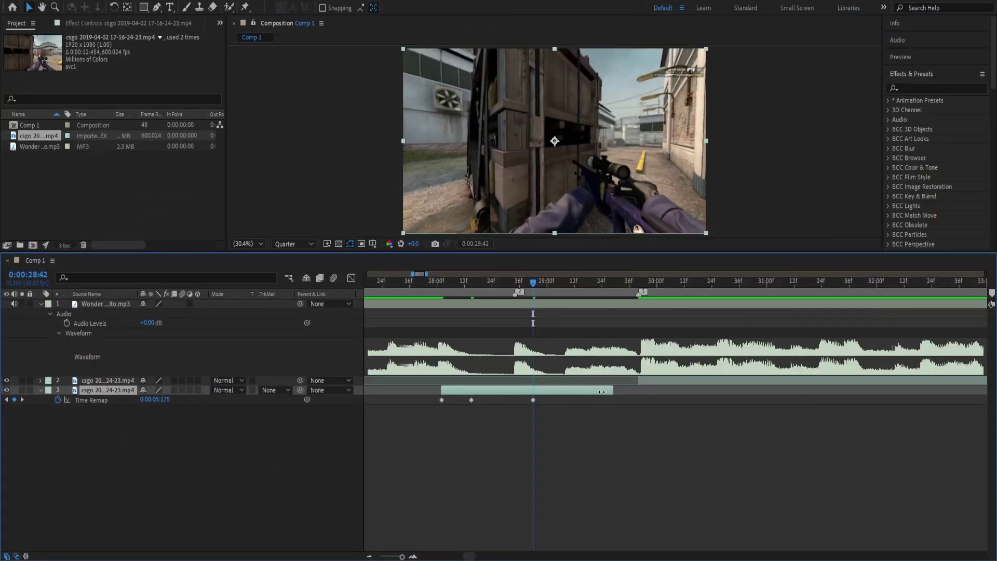
# Move the time-remapped clip to start at marker 2, extending its end and last Time Remap keyframe to marker 1.
pyautogui.moveTo(550, 393)
pyautogui.mouseDown()
pyautogui.moveTo(519, 388)
pyautogui.moveTo(574, 388)
pyautogui.moveTo(559, 389)
pyautogui.mouseUp()
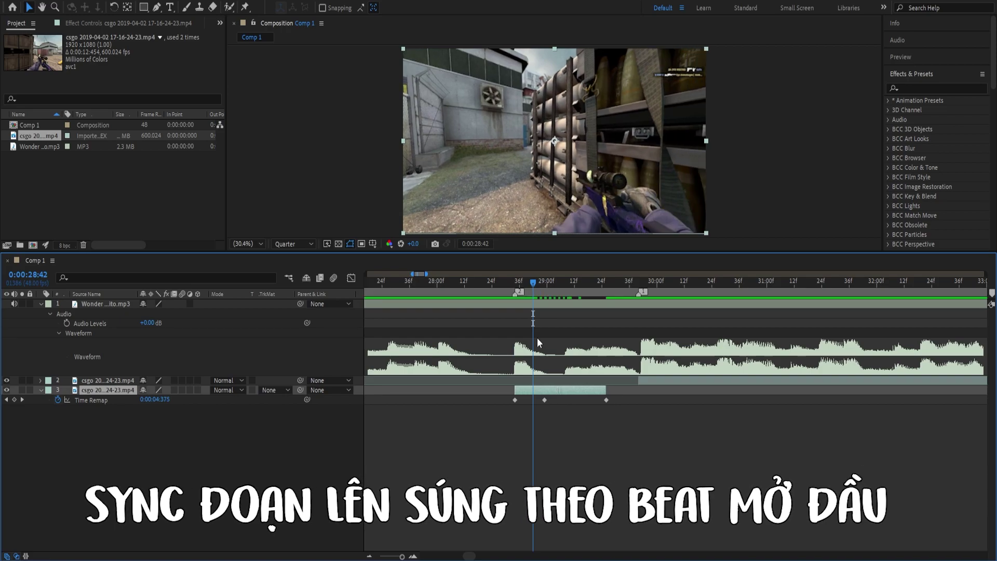
pyautogui.click(516, 285)
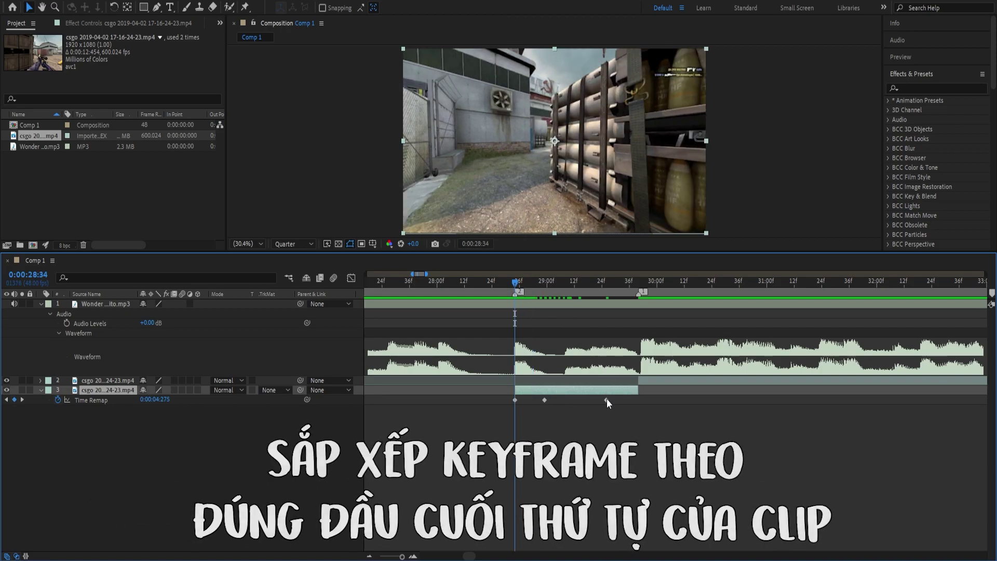
pyautogui.moveTo(606, 399); pyautogui.dragTo(638, 399)
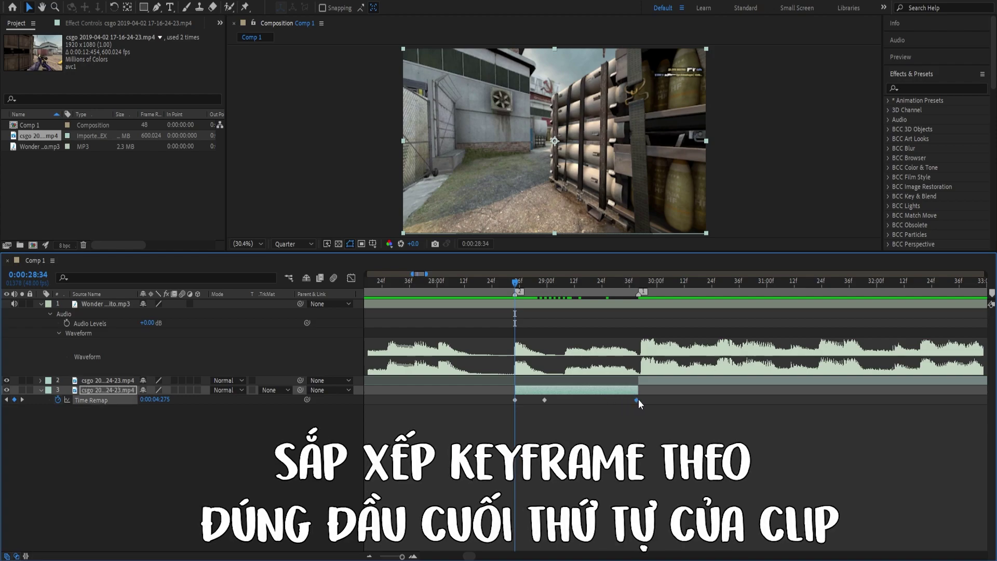
# Move the middle Time Remap keyframe to 0:00:29:15.
pyautogui.click(577, 285)
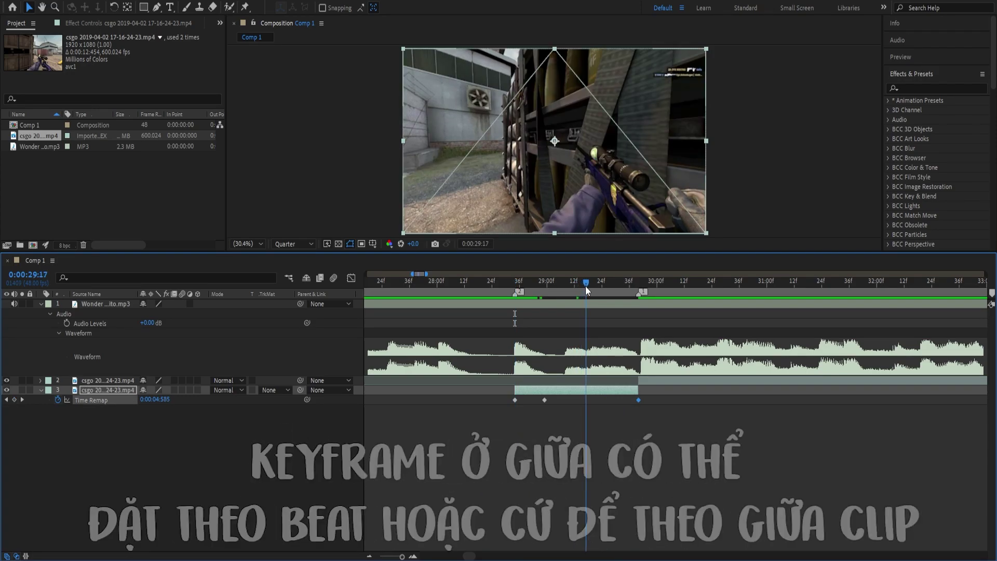
pyautogui.moveTo(543, 399); pyautogui.dragTo(581, 399)
pyautogui.press('pageup')
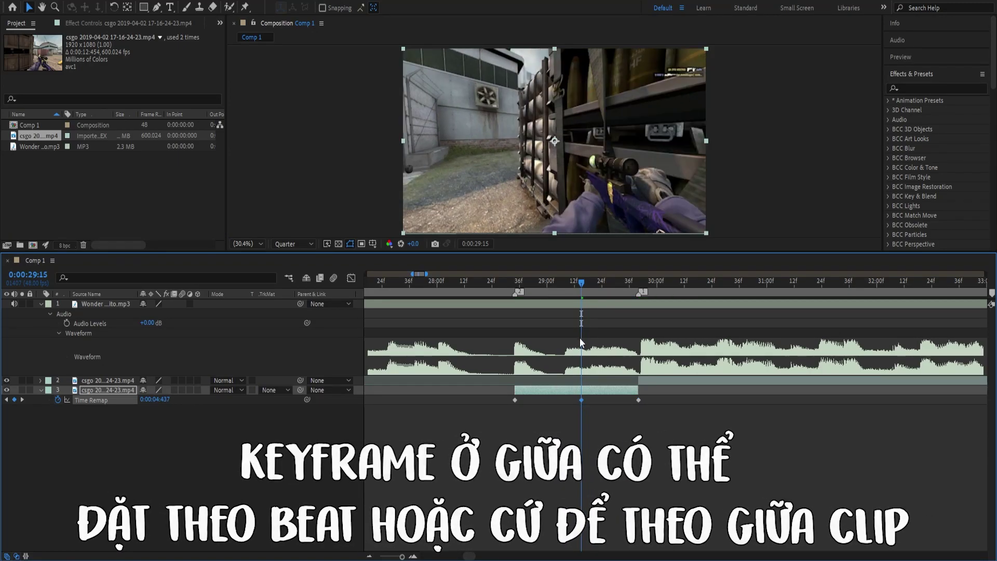
# Apply Easy Ease to all three Time Remap keyframes of the csgo clip.
pyautogui.click(578, 401)
pyautogui.moveTo(663, 415); pyautogui.dragTo(481, 401)
pyautogui.press('F9')
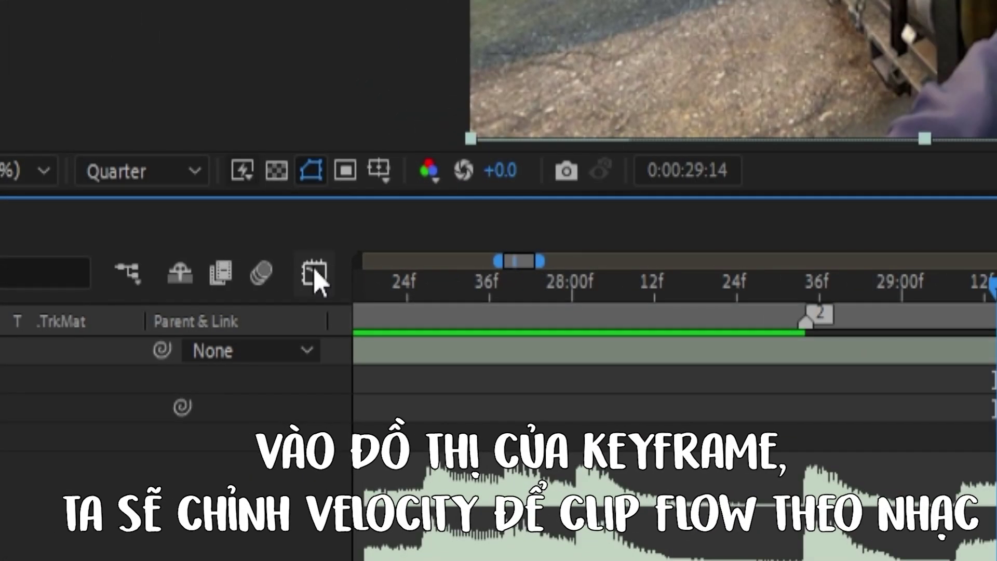
# Show the Time Remap curve in the Graph Editor and pull the first keyframe's outgoing handle up until nearly vertical.
pyautogui.click(314, 273)
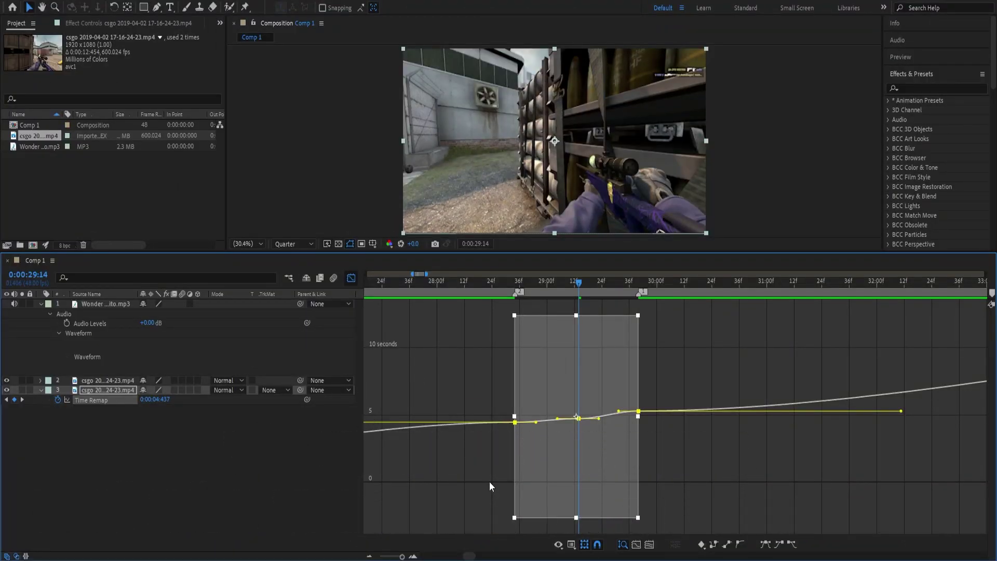
pyautogui.scroll(2, 504, 472)
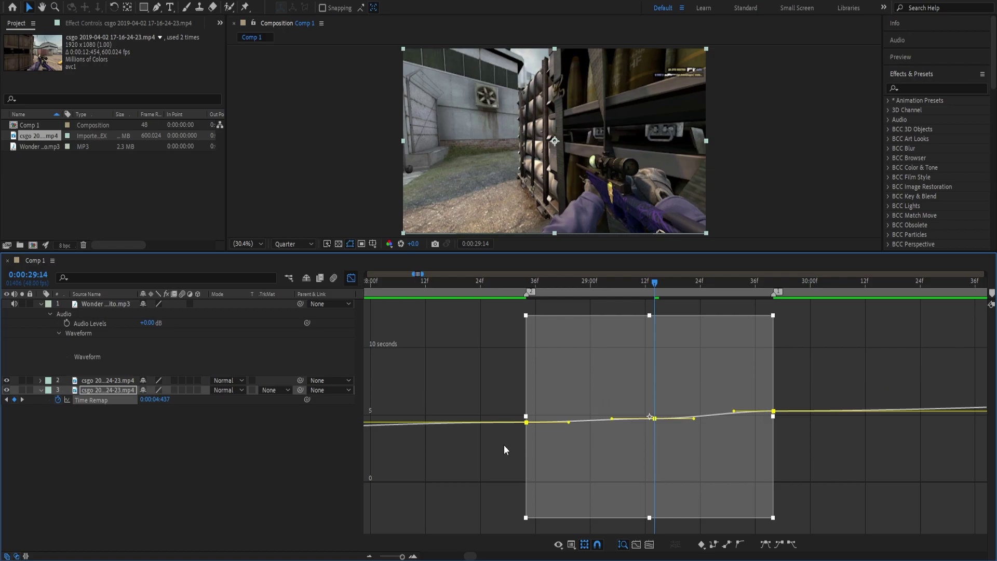
pyautogui.press('F9')
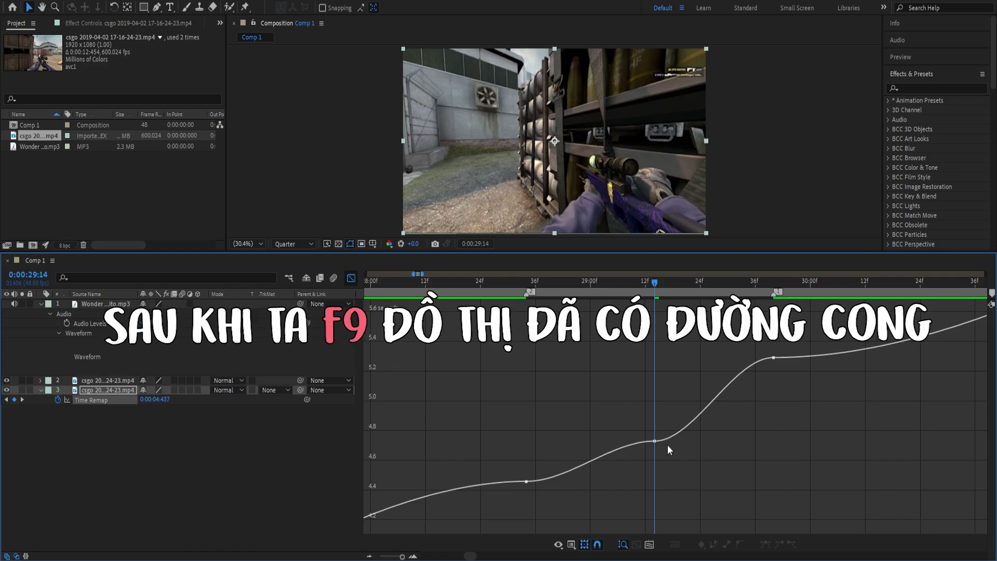
pyautogui.moveTo(771, 359)
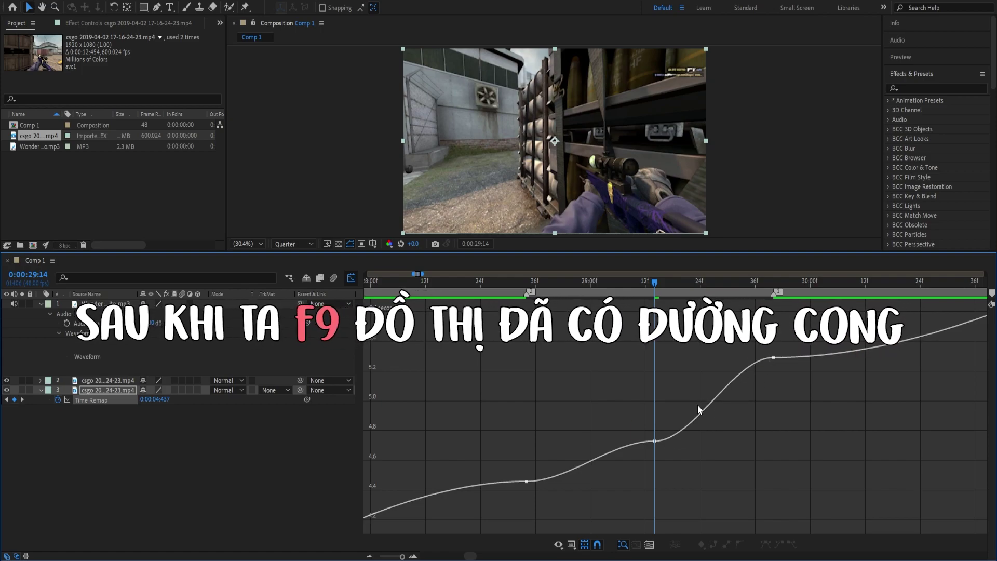
pyautogui.scroll(2, 530, 500)
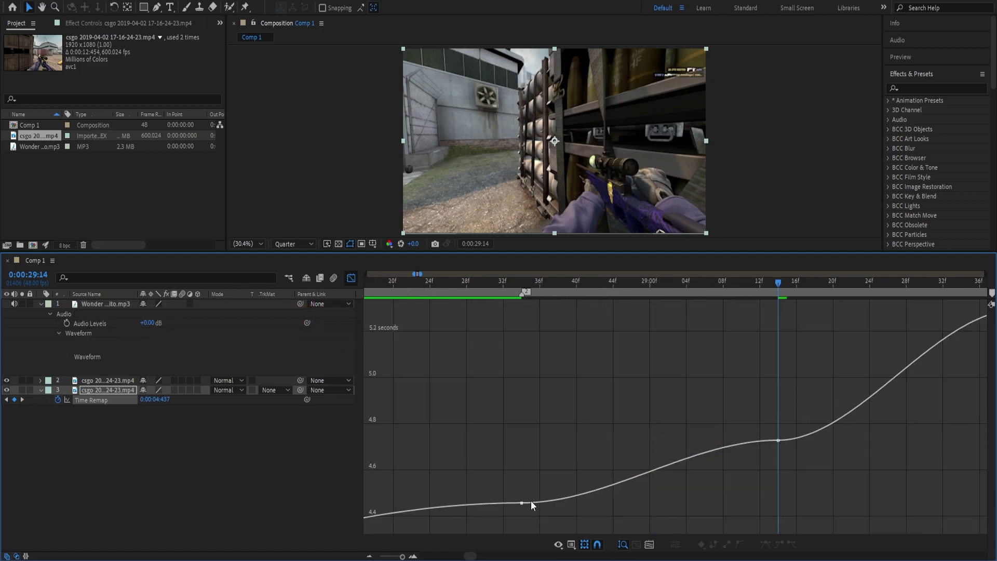
pyautogui.scroll(-1, 530, 500)
pyautogui.click(521, 503)
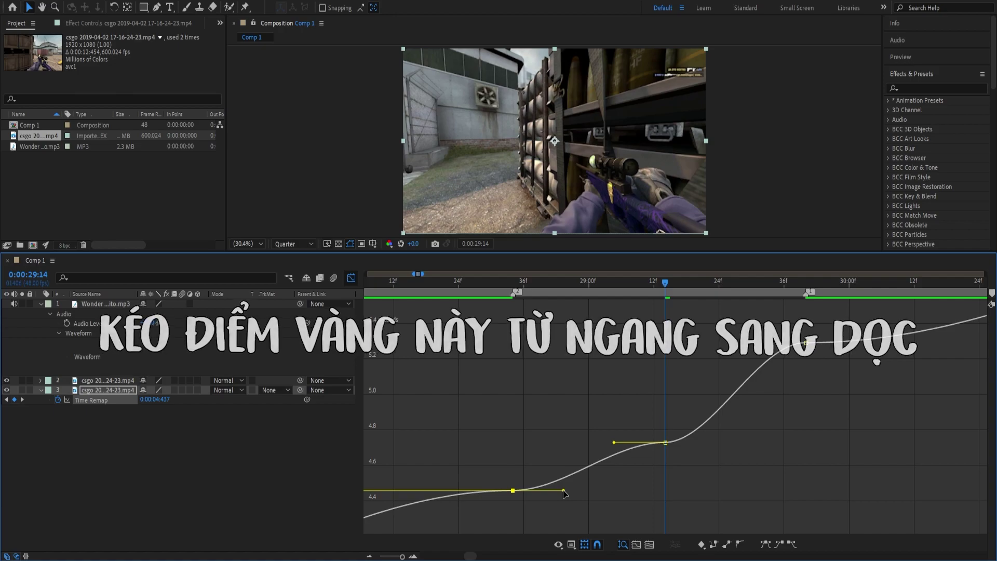
pyautogui.moveTo(514, 473); pyautogui.dragTo(515, 458)
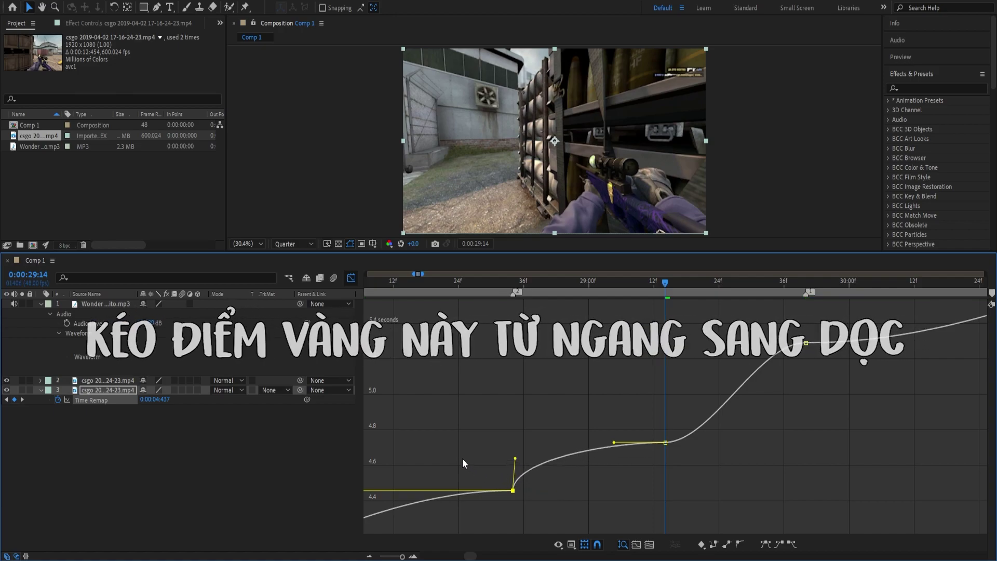
# Turn both handles of the middle Time Remap keyframe and the last keyframe's incoming handle nearly vertical in the graph.
pyautogui.moveTo(615, 443); pyautogui.dragTo(623, 449)
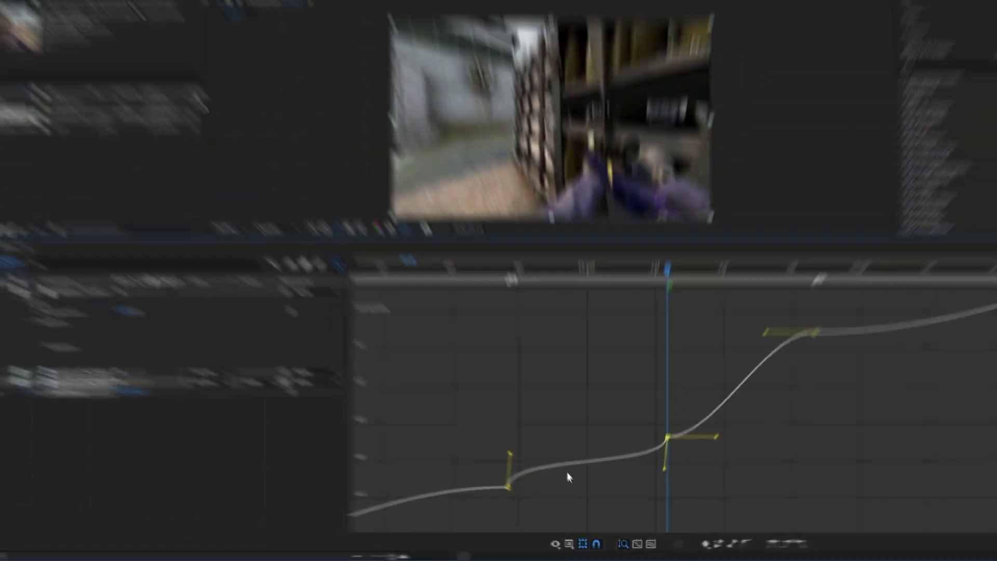
pyautogui.moveTo(550, 473)
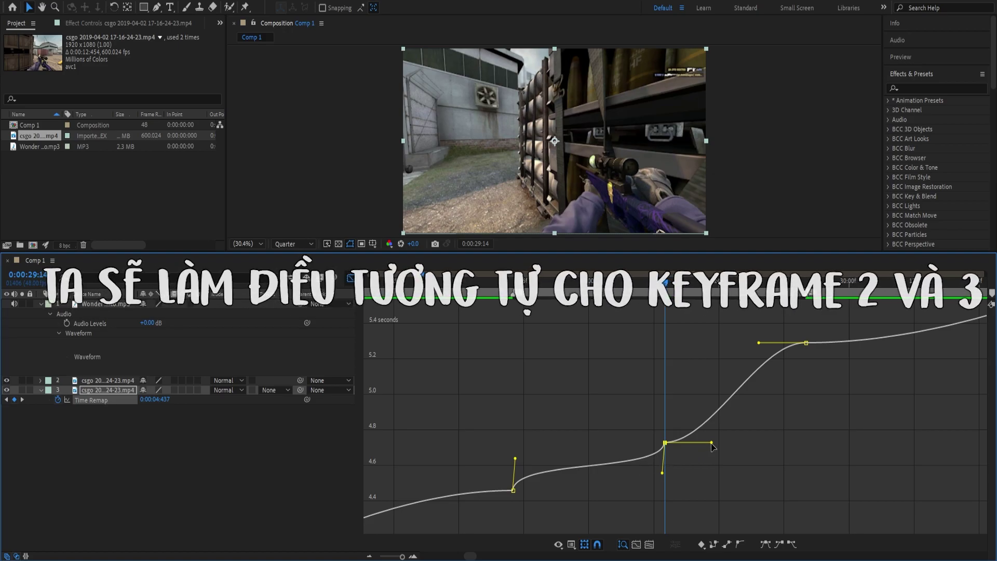
pyautogui.moveTo(711, 443); pyautogui.dragTo(667, 372)
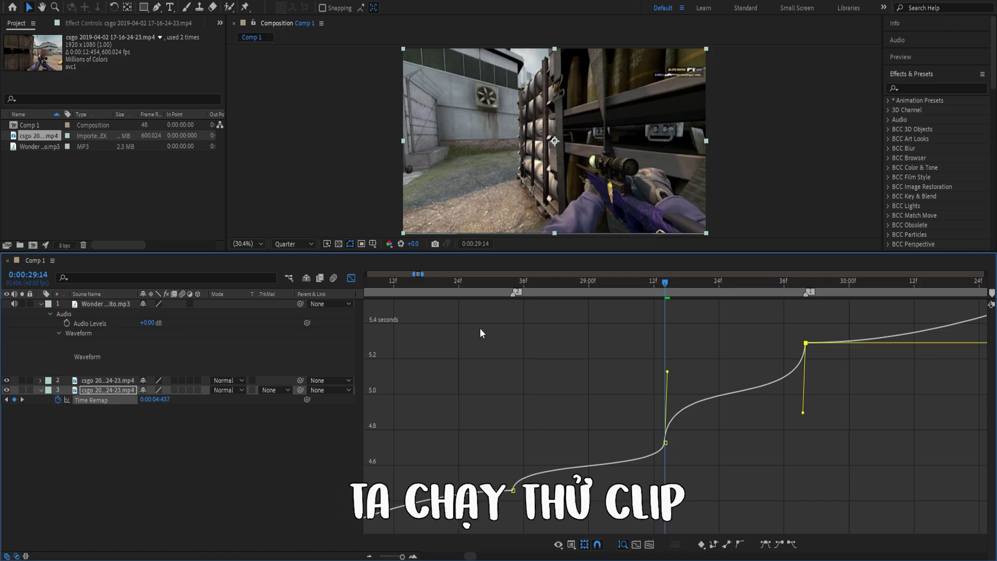
# Preview the remapped clip from 0:00:28:21, return to the layer bar view and play it again from 0:00:28:31.
pyautogui.click(442, 283)
pyautogui.press('space')
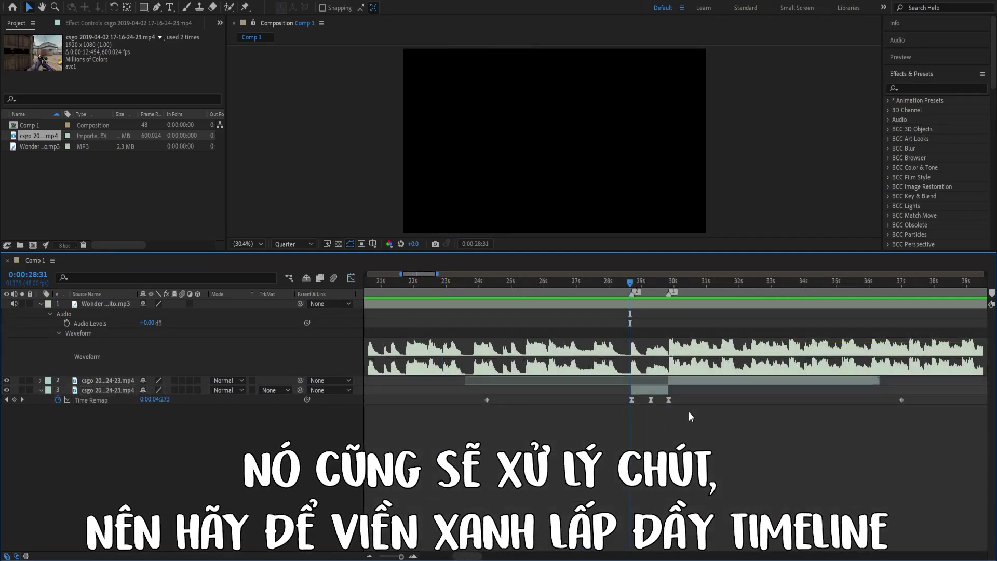
pyautogui.press('space')
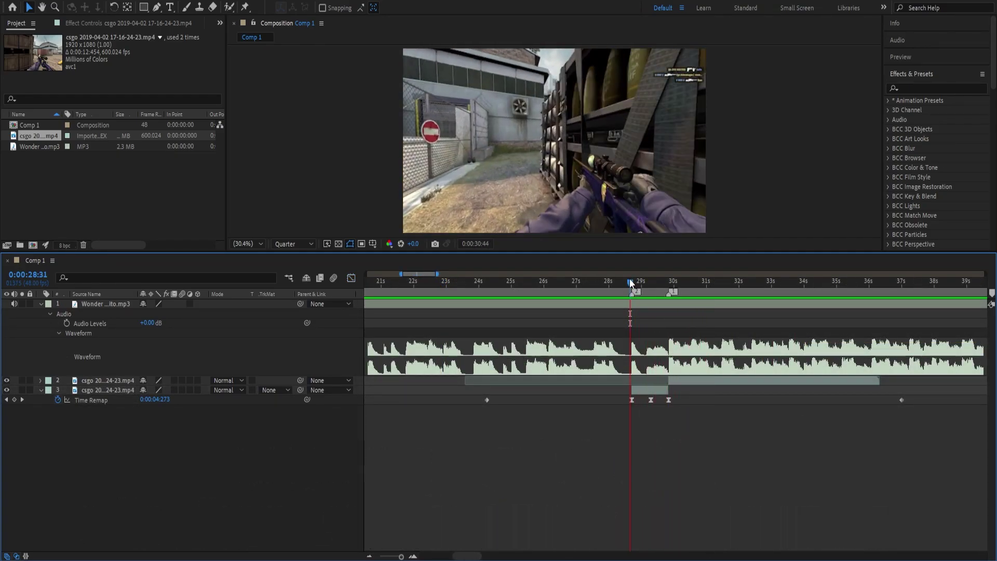
pyautogui.click(630, 278)
pyautogui.scroll(1, 722, 392)
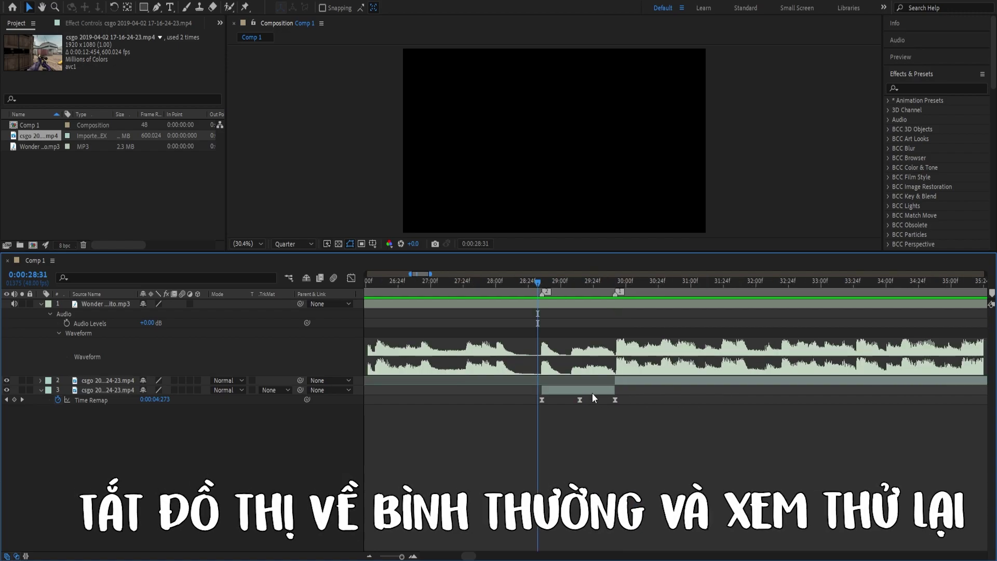
pyautogui.press('space')
pyautogui.press('space')
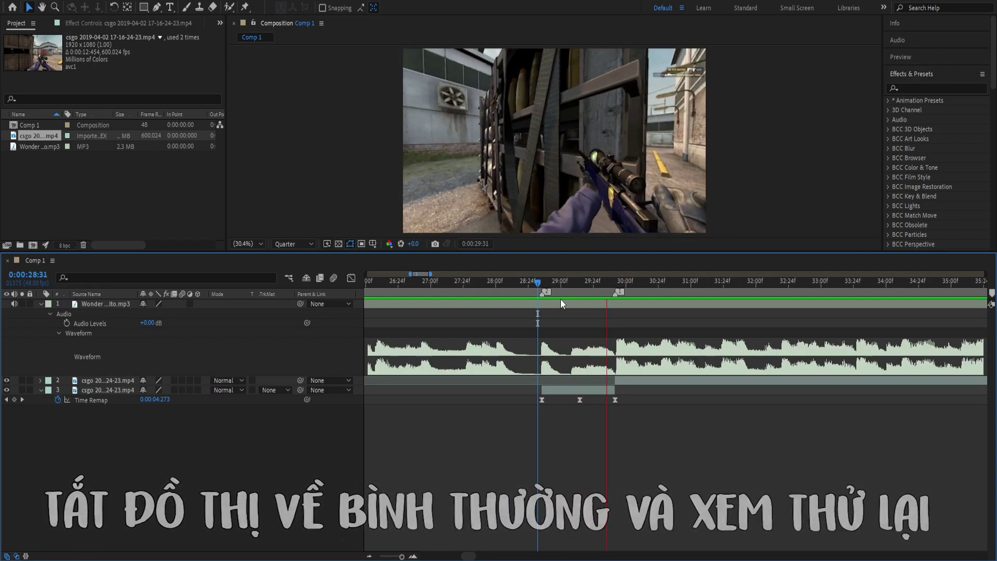
pyautogui.click(537, 286)
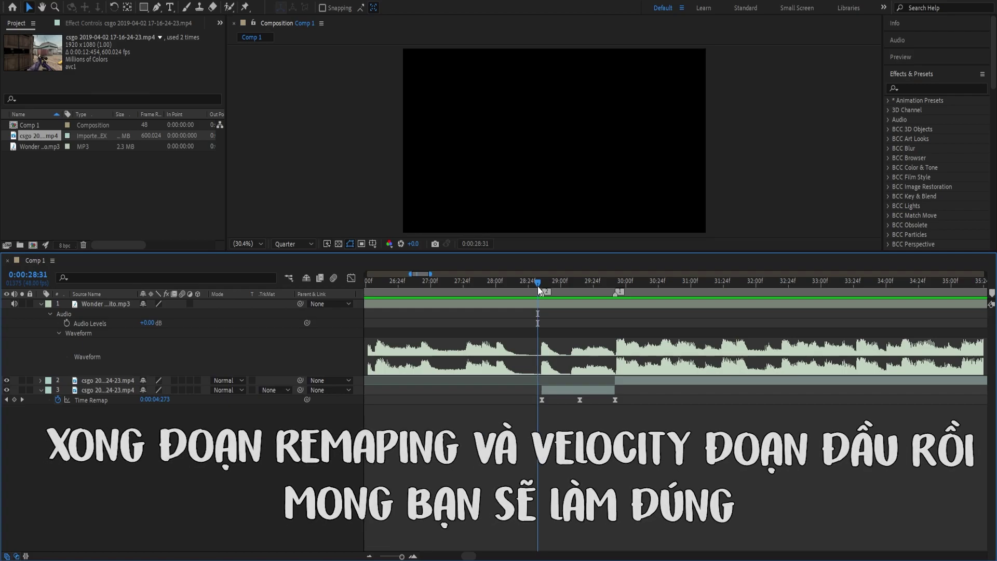
# Add composition marker 3 on the beat at 0:00:29:08 and move the time-remapped csgo clip to end there.
pyautogui.moveTo(573, 282)
pyautogui.mouseDown()
pyautogui.moveTo(581, 282)
pyautogui.moveTo(571, 287)
pyautogui.mouseUp()
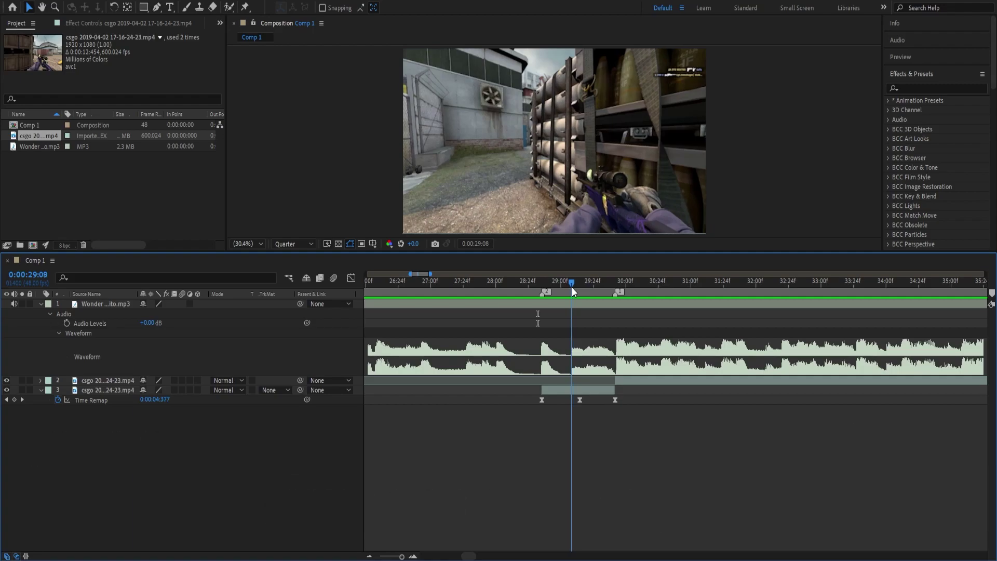
pyautogui.keyDown('alt'); pyautogui.scroll(2, 572, 376); pyautogui.keyUp('alt')
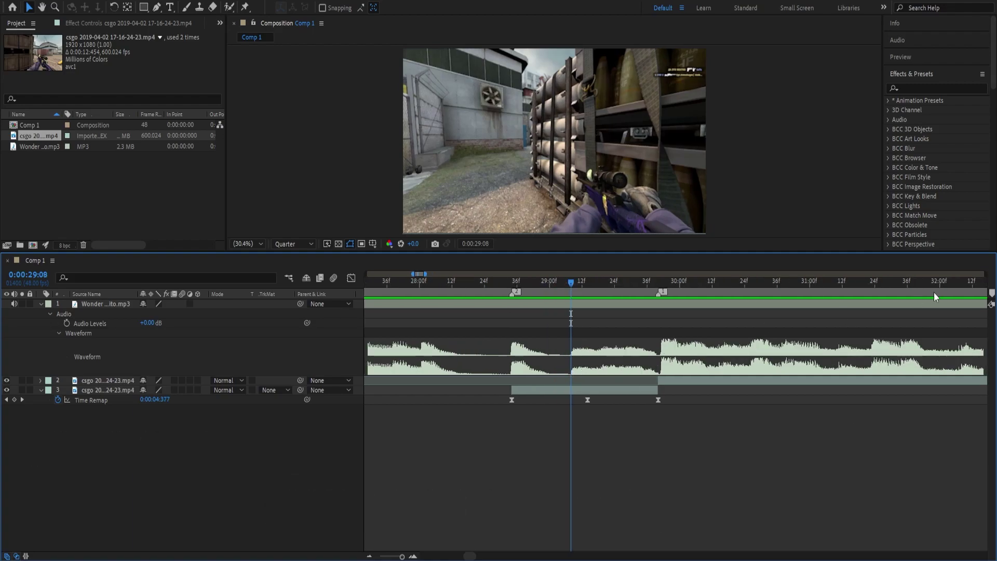
pyautogui.keyDown('alt'); pyautogui.scroll(-2, 523, 403); pyautogui.keyUp('alt')
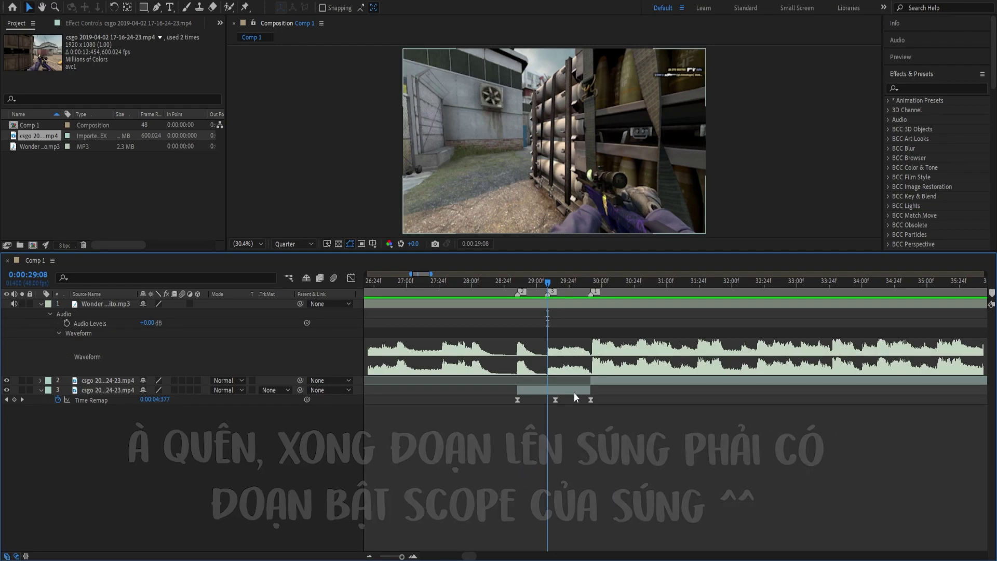
pyautogui.moveTo(562, 391); pyautogui.dragTo(519, 388)
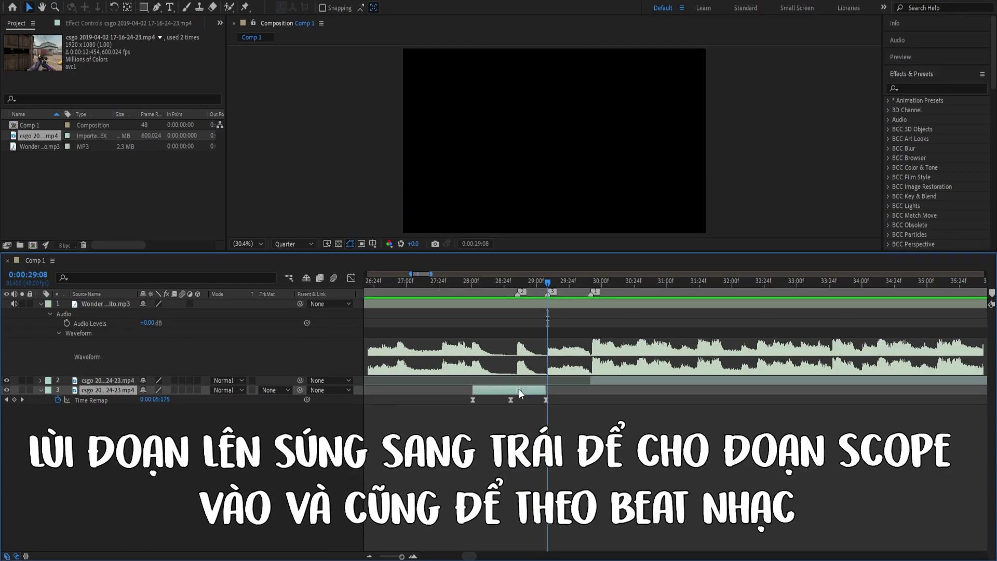
pyautogui.moveTo(520, 391); pyautogui.dragTo(520, 391)
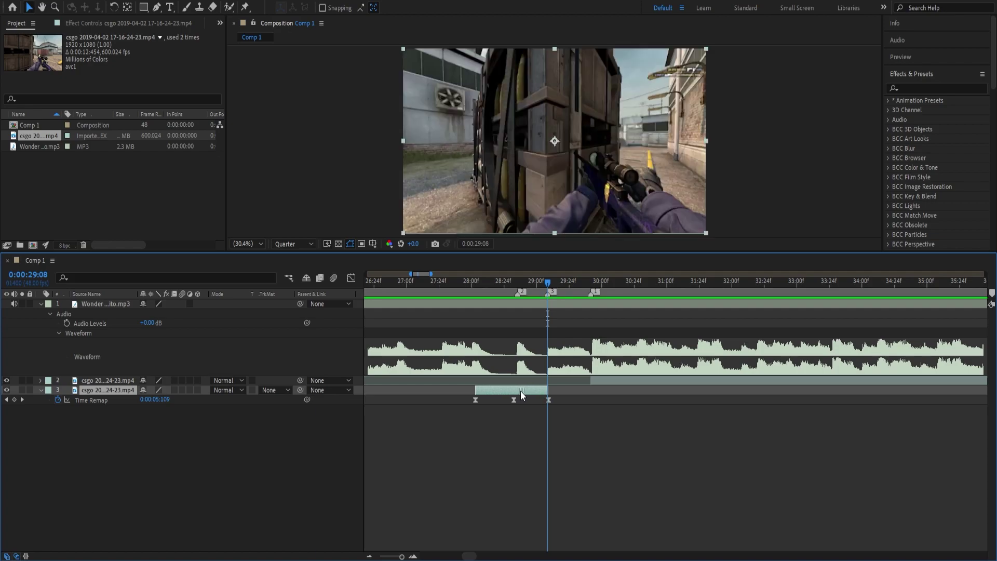
# Extend the clip's start and first Time Remap keyframe to 0:00:28:00, and move the middle keyframe to 0:00:28:29.
pyautogui.scroll(2, 465, 416)
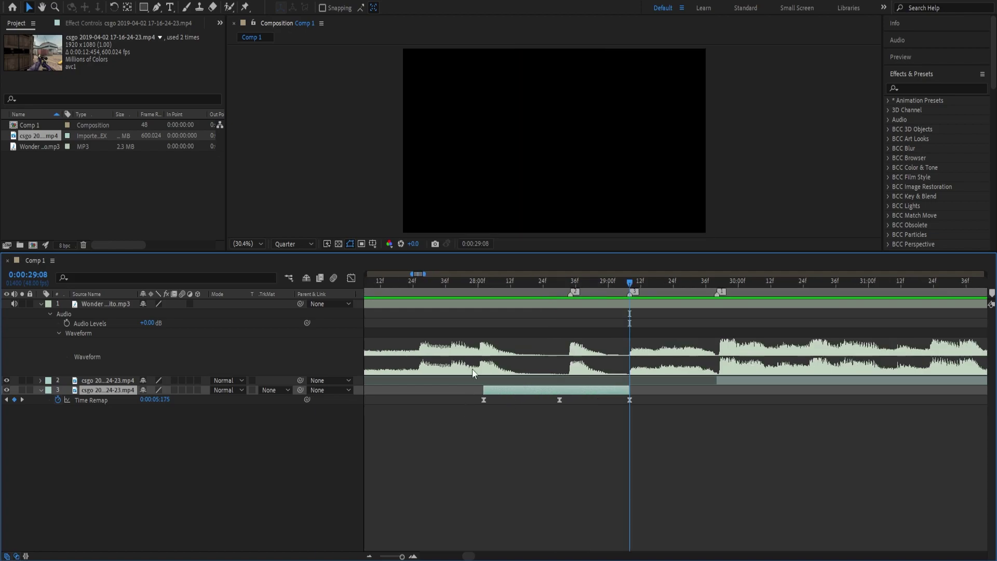
pyautogui.click(479, 286)
pyautogui.click(478, 289)
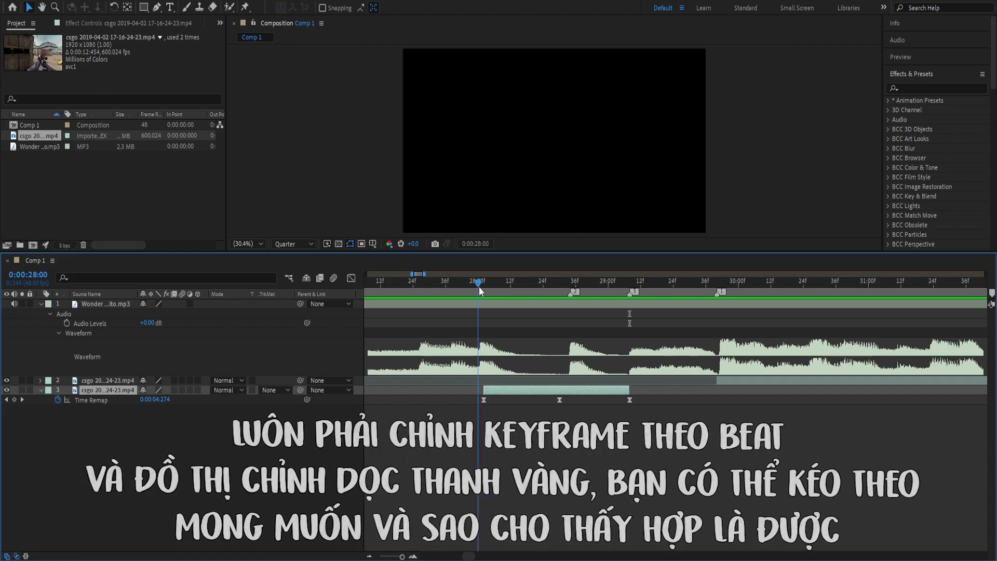
pyautogui.moveTo(482, 391); pyautogui.dragTo(479, 400)
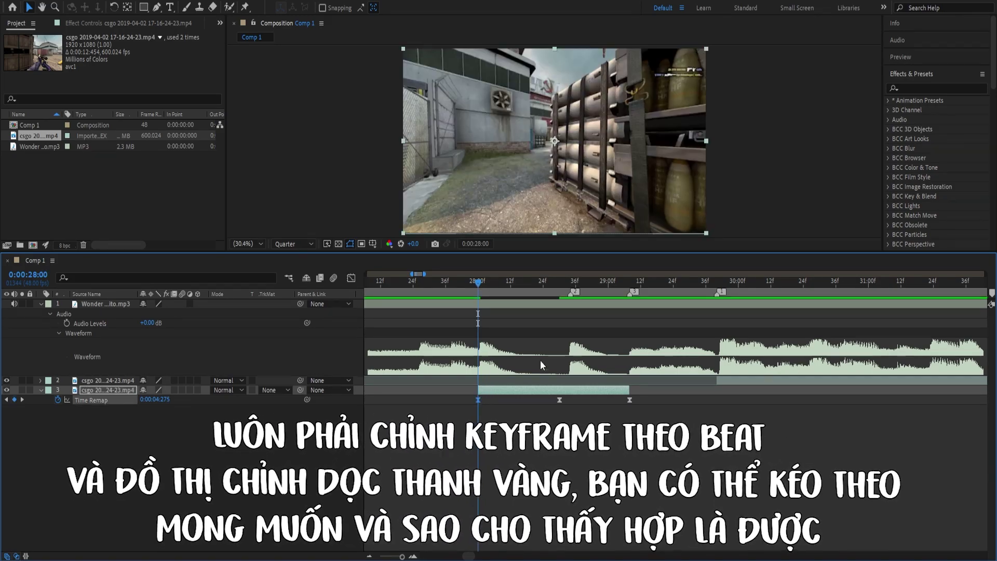
pyautogui.click(556, 286)
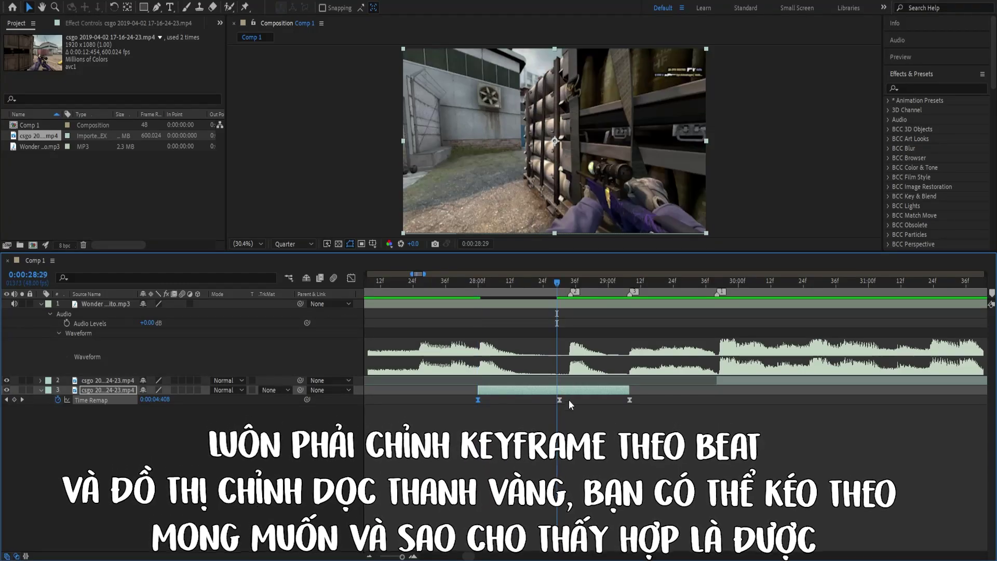
pyautogui.moveTo(560, 400); pyautogui.dragTo(557, 400)
# Adjust the incoming handles of the middle and last Time Remap keyframes in the graph, keeping them nearly vertical.
pyautogui.moveTo(655, 416); pyautogui.dragTo(457, 399)
pyautogui.click(348, 280)
pyautogui.click(474, 395)
pyautogui.scroll(2, 474, 395)
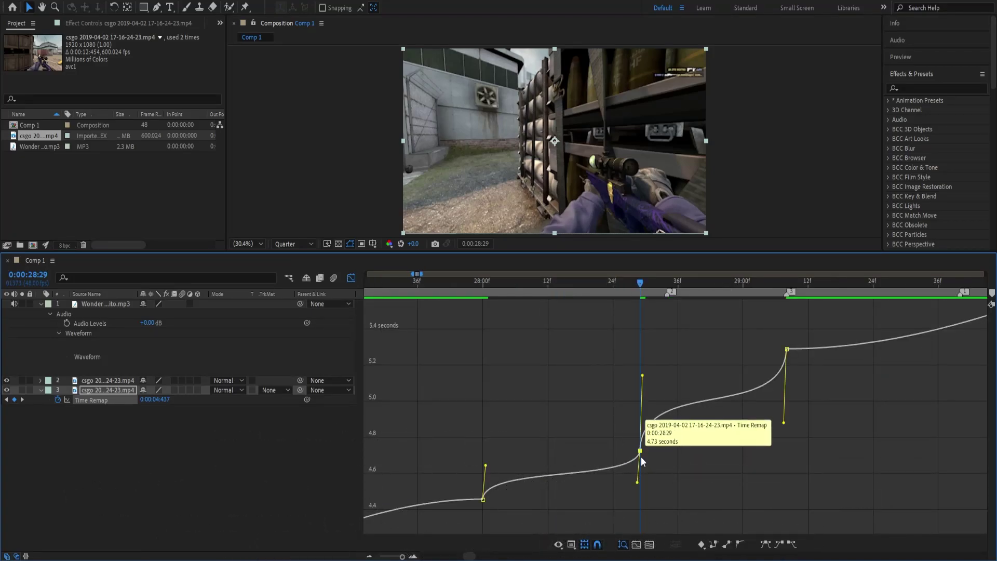
pyautogui.click(640, 482)
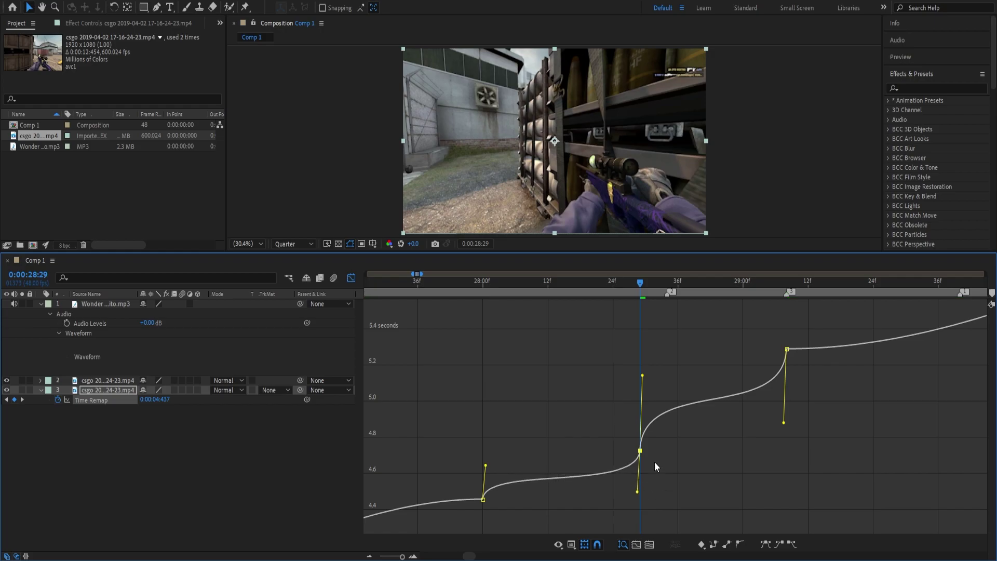
pyautogui.moveTo(783, 422); pyautogui.dragTo(792, 429)
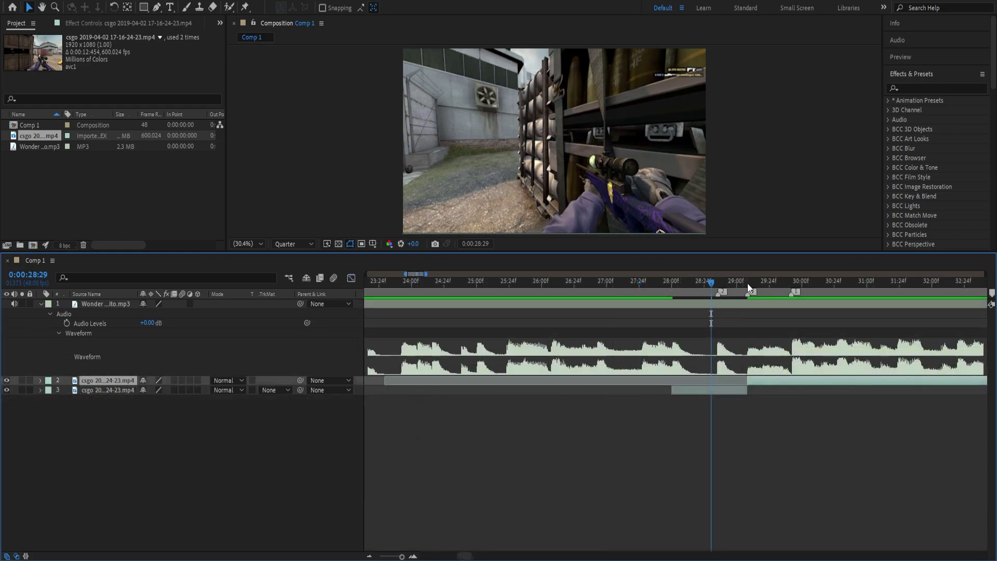
# Split the second csgo clip at 0:00:29:25, delete the part before the cut and move the remainder to start at marker 3.
pyautogui.moveTo(746, 283); pyautogui.dragTo(771, 292)
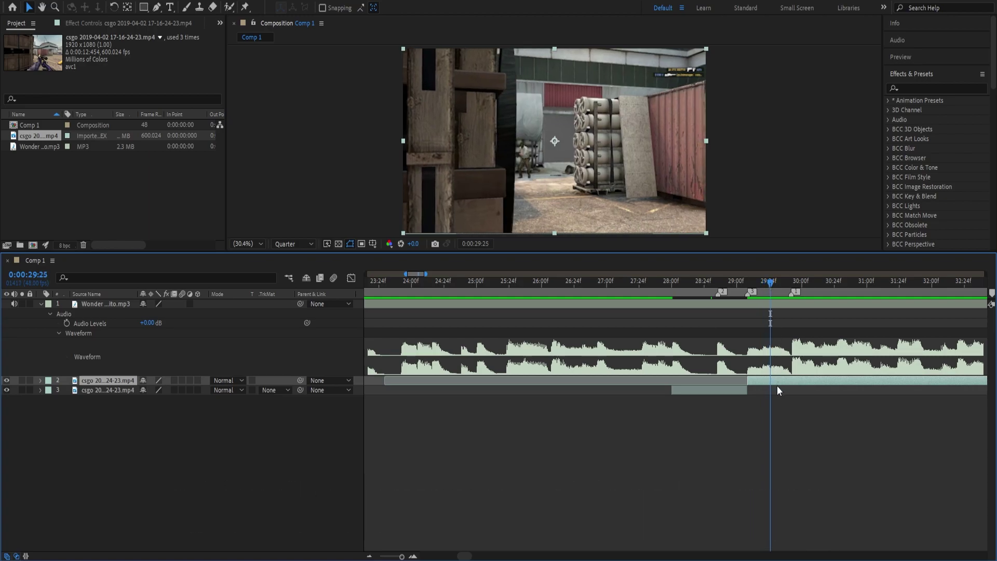
pyautogui.hotkey('ctrl', 'shift', 'd')
pyautogui.click(760, 392)
pyautogui.press('Delete')
pyautogui.moveTo(788, 380); pyautogui.dragTo(771, 382)
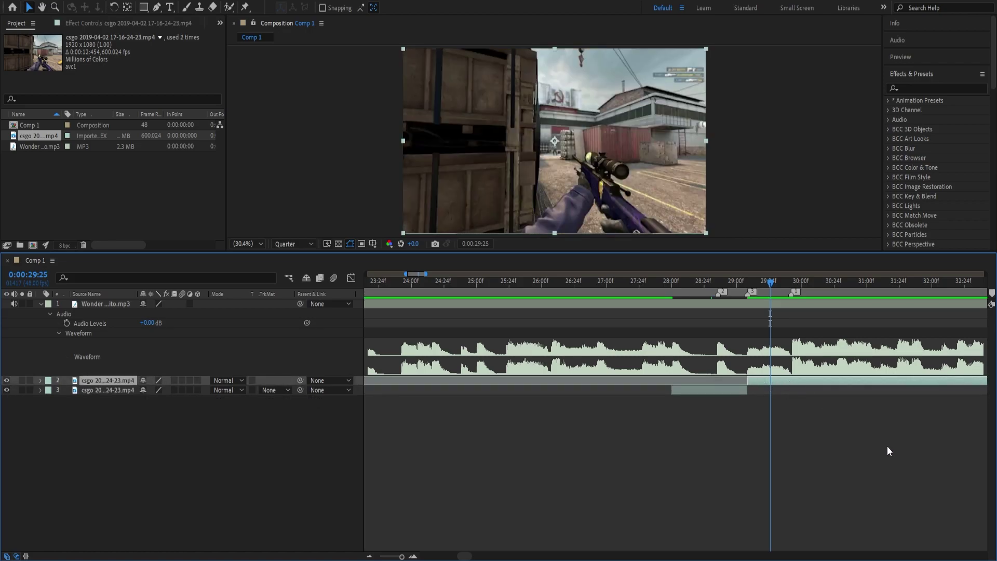
# Split the scoped csgo clip at the gunshot at 0:00:29:23 and move the part after the cut to marker 1.
pyautogui.scroll(2, 886, 446)
pyautogui.moveTo(611, 281); pyautogui.dragTo(647, 290)
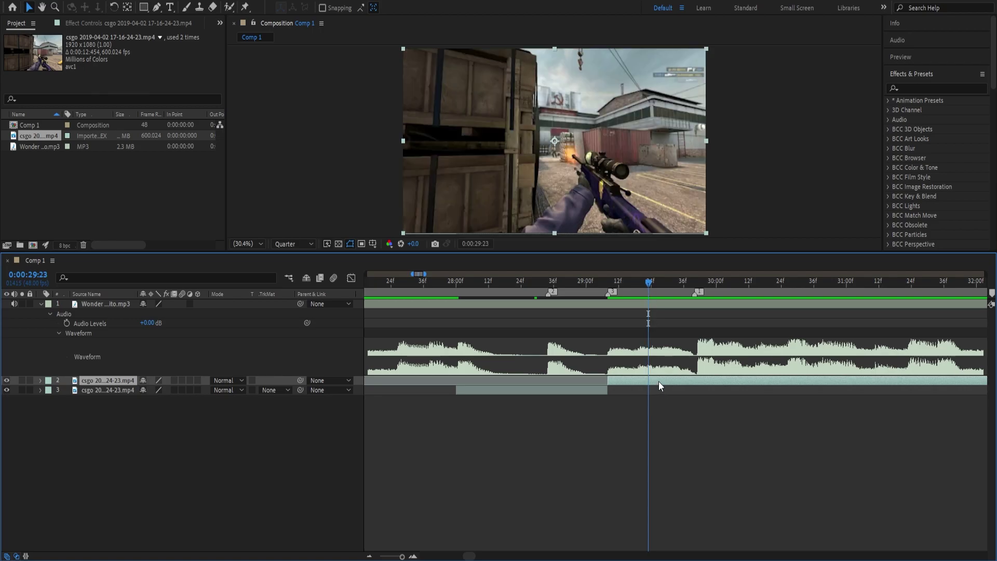
pyautogui.hotkey('ctrl', 'shift', 'd')
pyautogui.moveTo(658, 381); pyautogui.dragTo(705, 381)
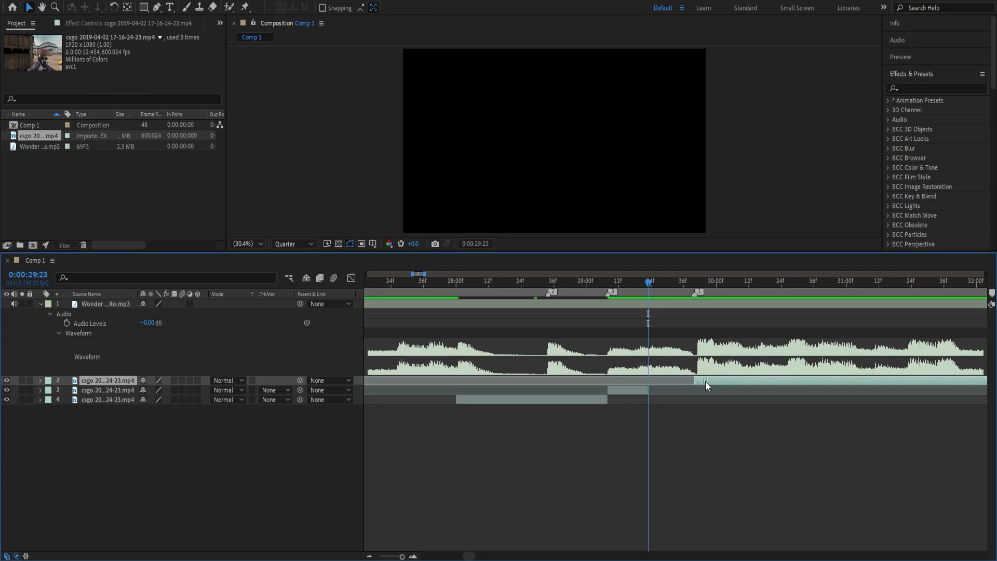
pyautogui.click(694, 287)
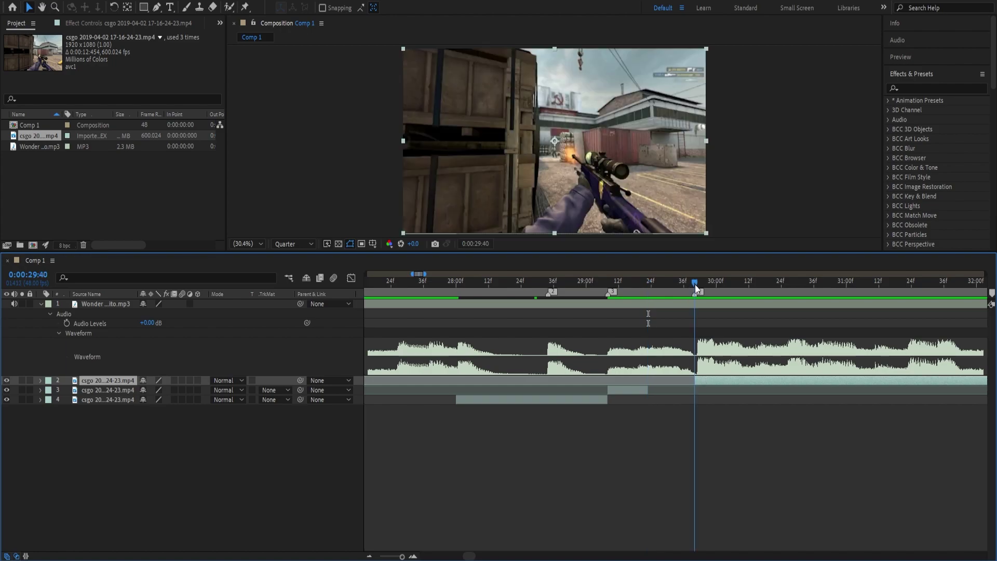
# Place scope 1080.png above the scoped csgo clip and remove its part before the clip's start at 0:00:29:08.
pyautogui.click(635, 390)
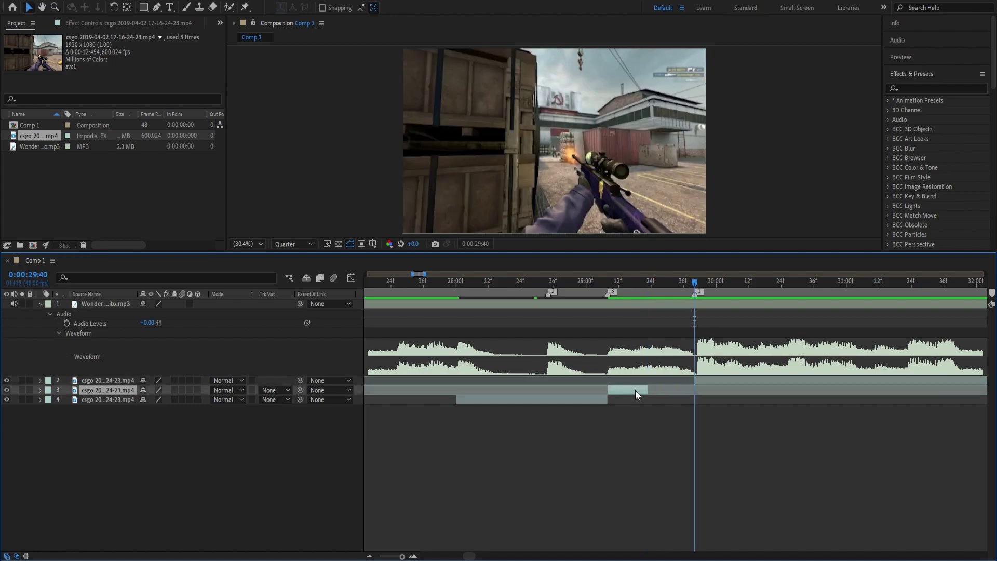
pyautogui.click(608, 281)
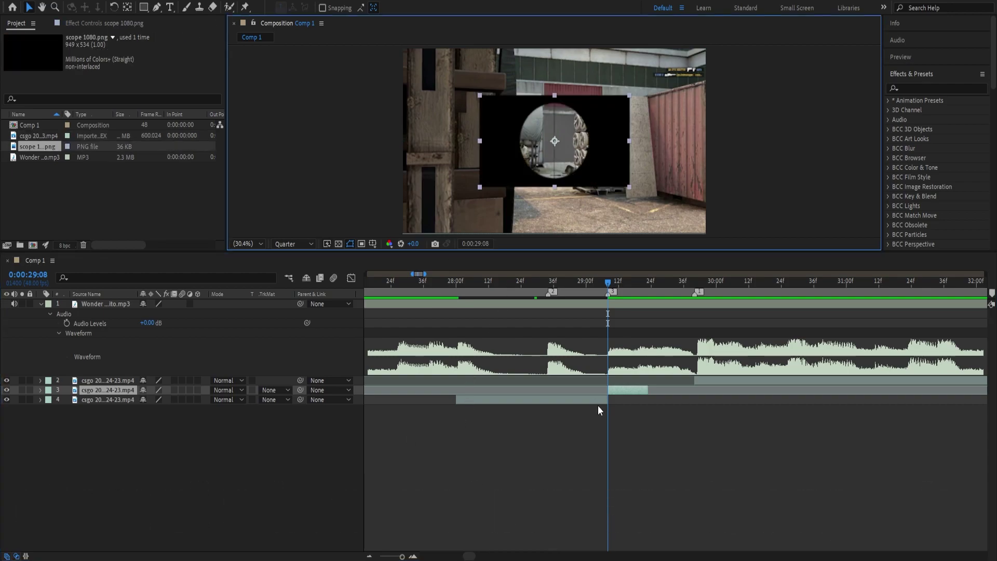
pyautogui.moveTo(599, 406); pyautogui.dragTo(598, 405)
pyautogui.moveTo(122, 377); pyautogui.dragTo(125, 398)
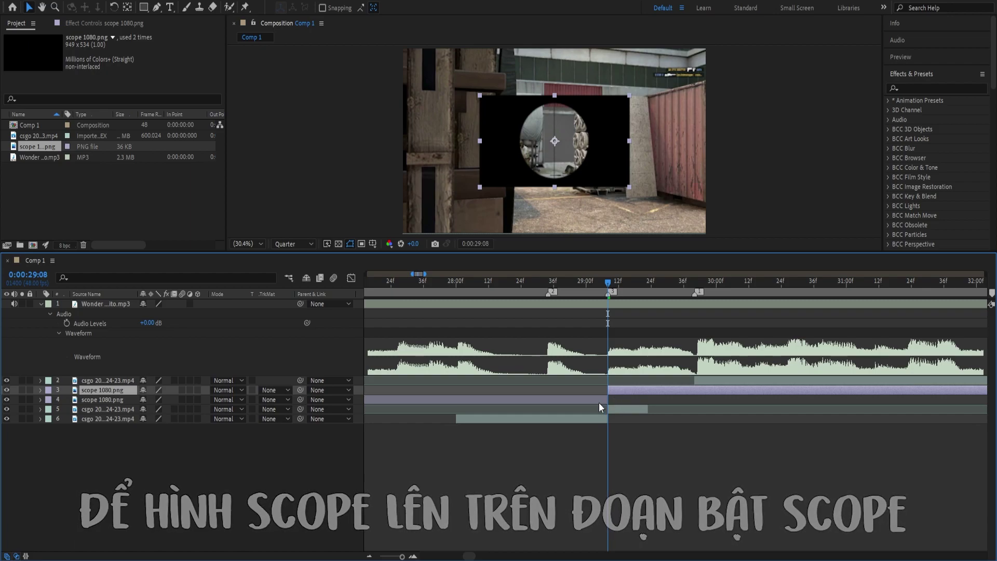
pyautogui.hotkey('alt', '[')
# Split scope 1080.png at the scoped clip's end at 0:00:29:23 and delete the part after the cut.
pyautogui.click(648, 283)
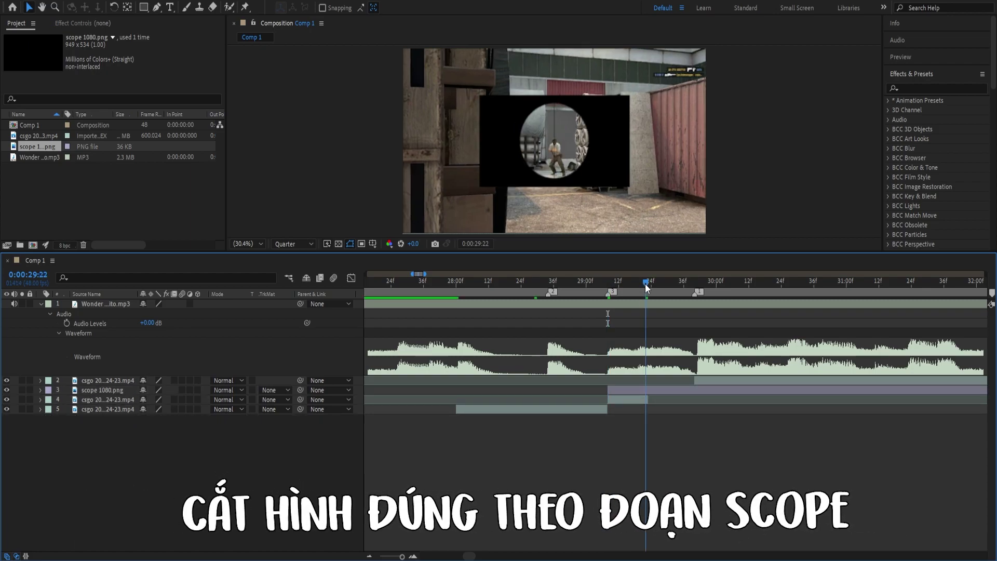
pyautogui.click(658, 390)
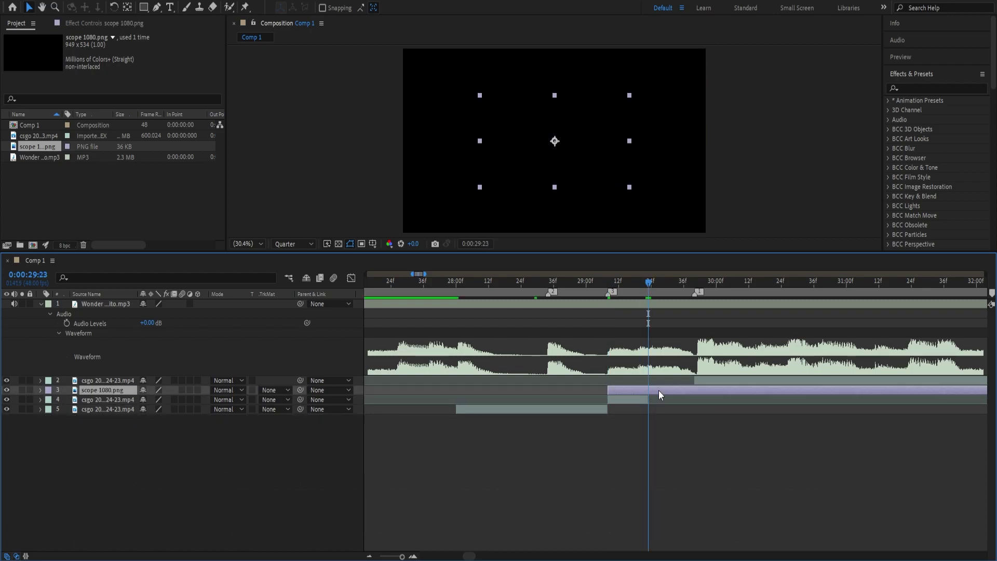
pyautogui.hotkey('ctrl', 'shift', 'd')
pyautogui.press('Delete')
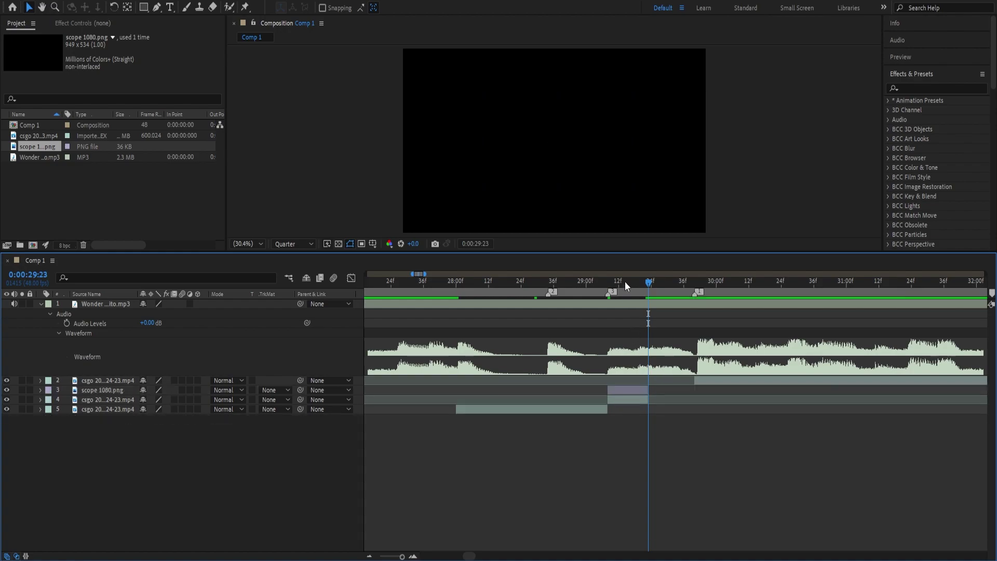
# Scale the scope 1080.png layer up to about 201% so that it fills the whole frame.
pyautogui.click(625, 281)
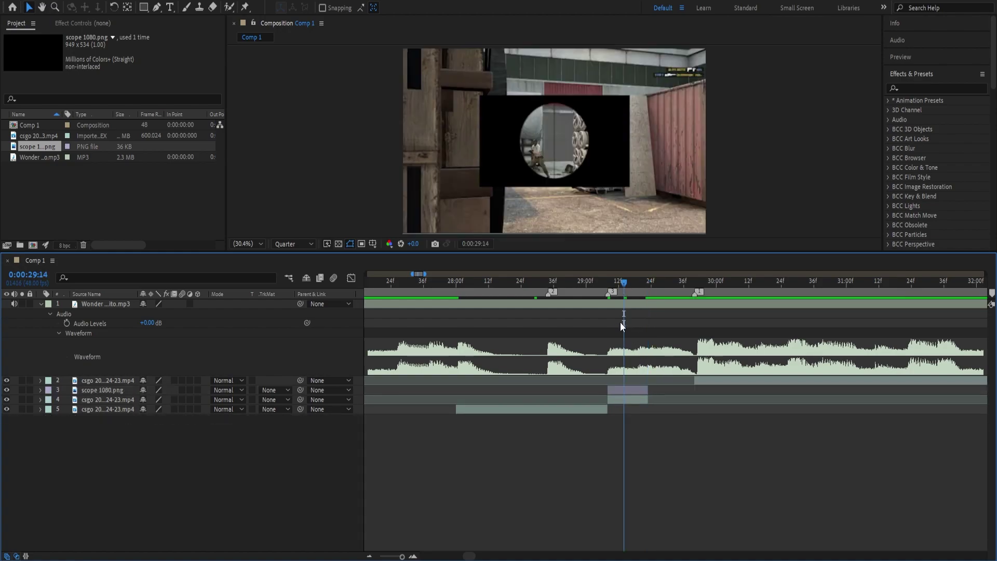
pyautogui.click(639, 393)
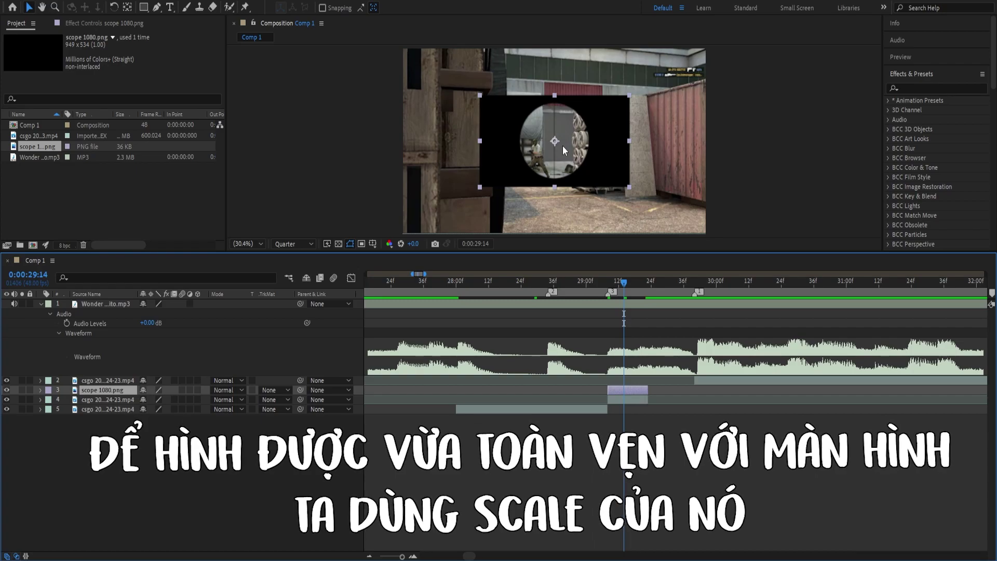
pyautogui.press('s')
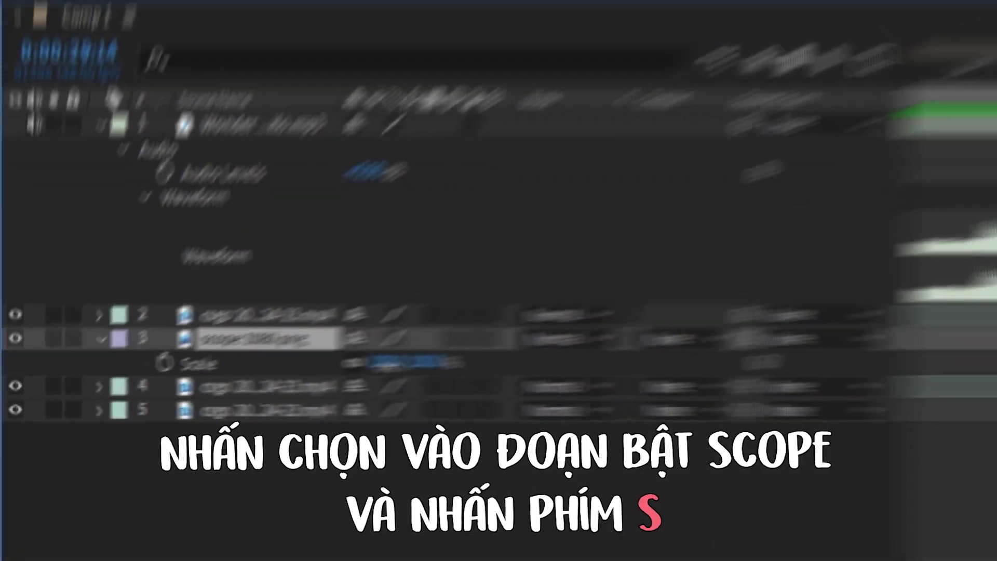
pyautogui.moveTo(466, 350); pyautogui.dragTo(620, 366)
pyautogui.moveTo(207, 405); pyautogui.dragTo(211, 406)
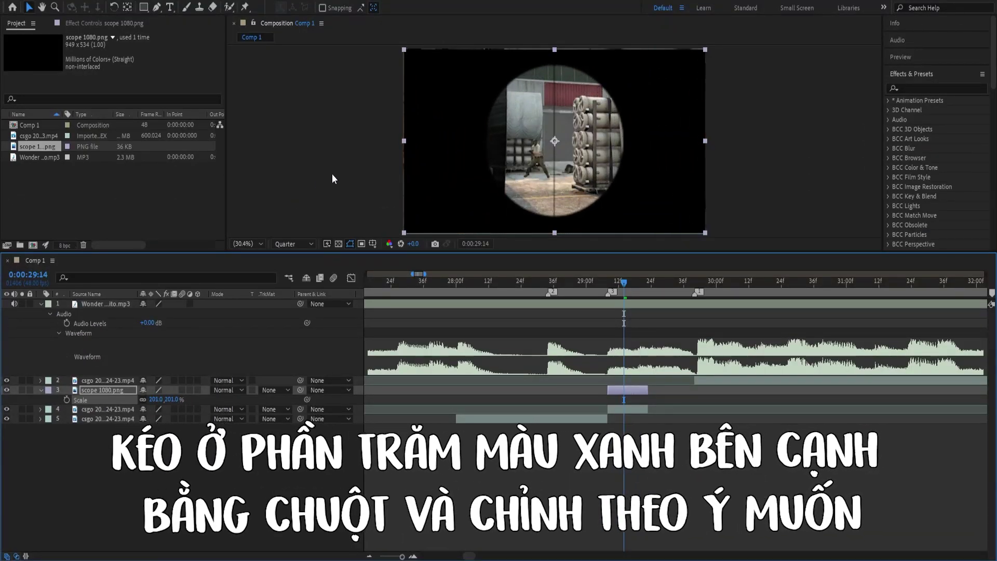
pyautogui.moveTo(154, 402); pyautogui.dragTo(157, 403)
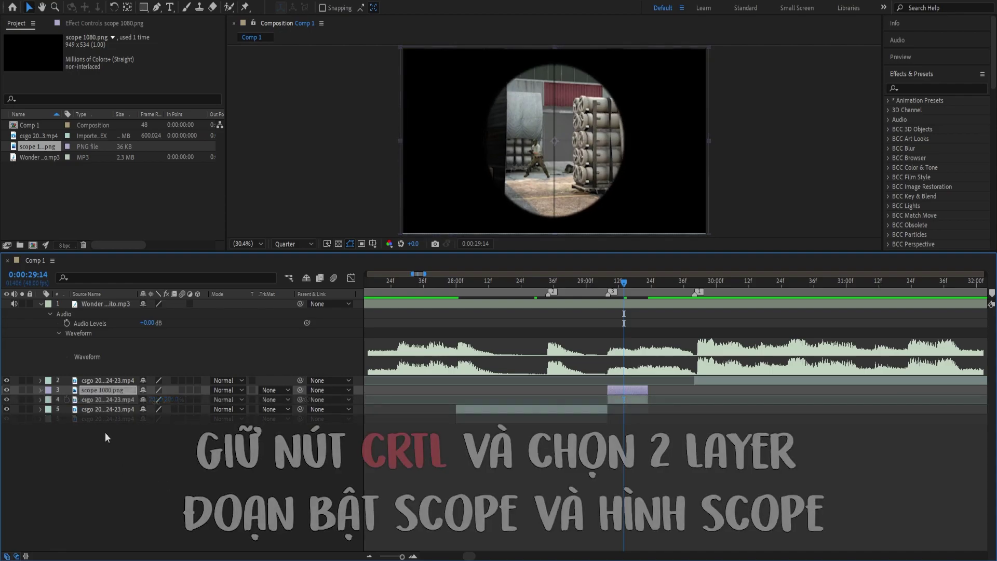
pyautogui.click(105, 432)
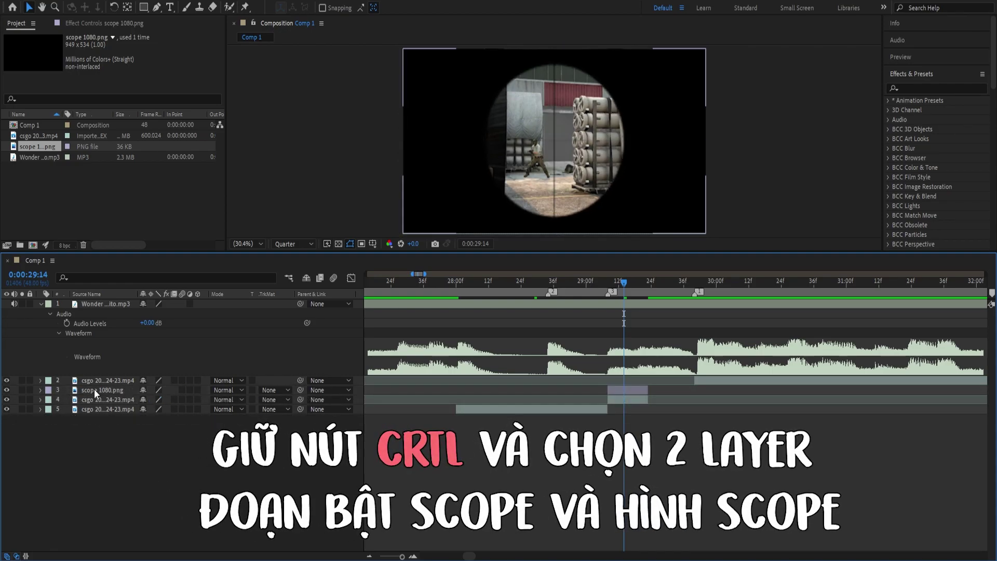
# Pre-compose the scope 1080.png layer and the scoped csgo clip beneath it as "scope 1".
pyautogui.click(95, 389)
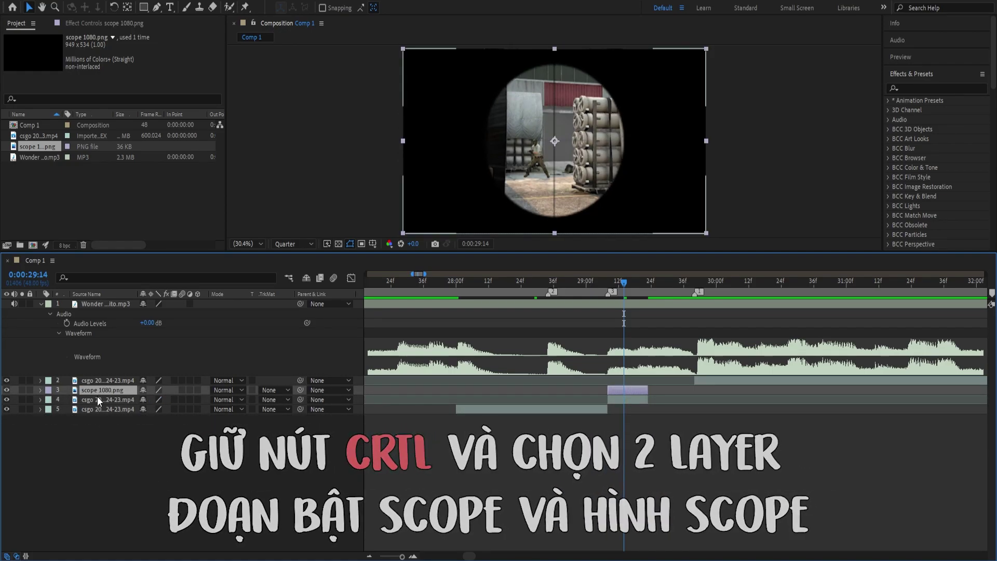
pyautogui.keyDown('ctrl'); pyautogui.click(98, 399); pyautogui.keyUp('ctrl')
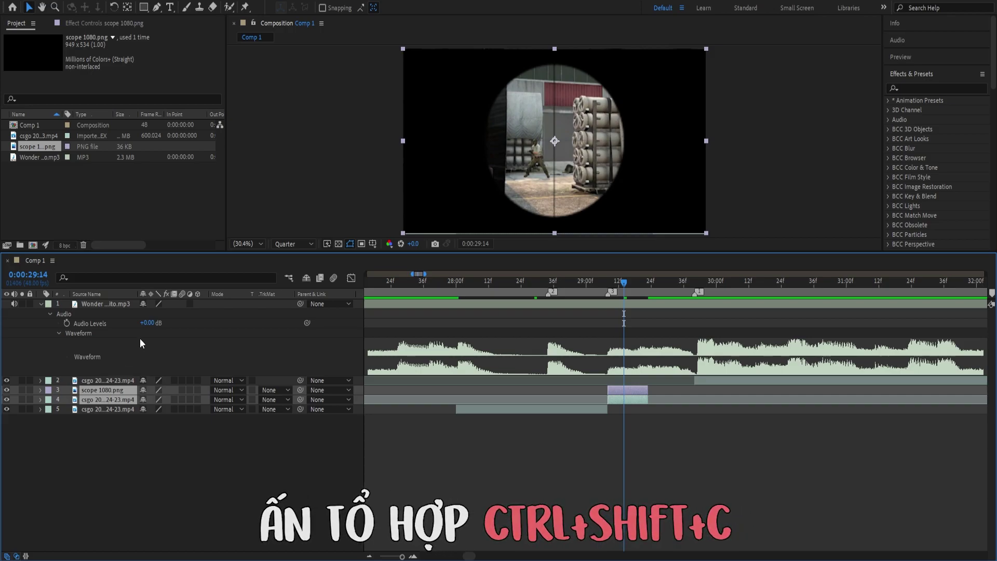
pyautogui.hotkey('ctrl', 'shift', 'c')
pyautogui.write('scope')
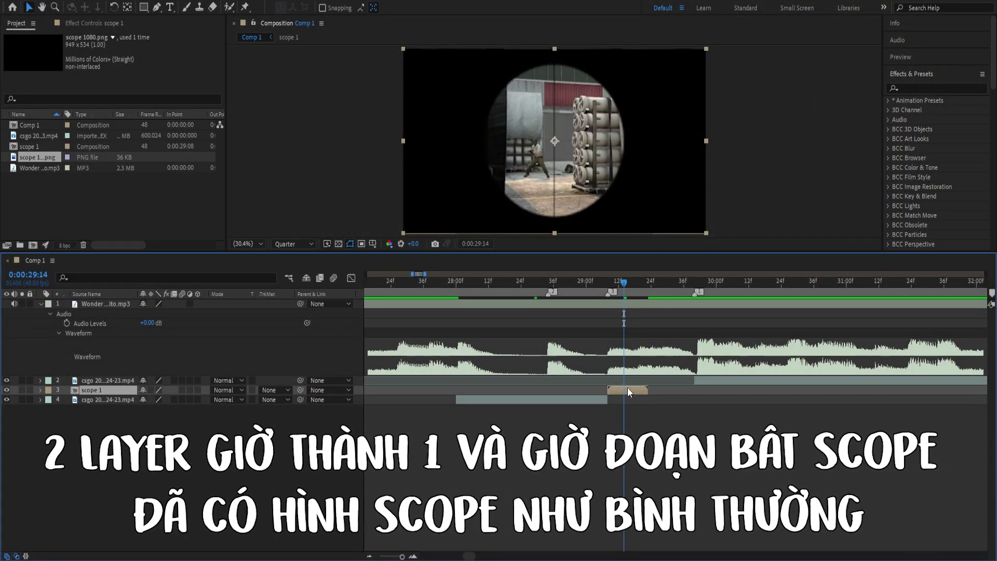
# Enable Time Remapping on scope 1, move its last keyframe to marker 1 at 0:00:29:40 and trim off the excess after it.
pyautogui.click(609, 281)
pyautogui.moveTo(619, 281)
pyautogui.mouseDown()
pyautogui.moveTo(640, 282)
pyautogui.moveTo(608, 286)
pyautogui.moveTo(624, 288)
pyautogui.moveTo(609, 296)
pyautogui.mouseUp()
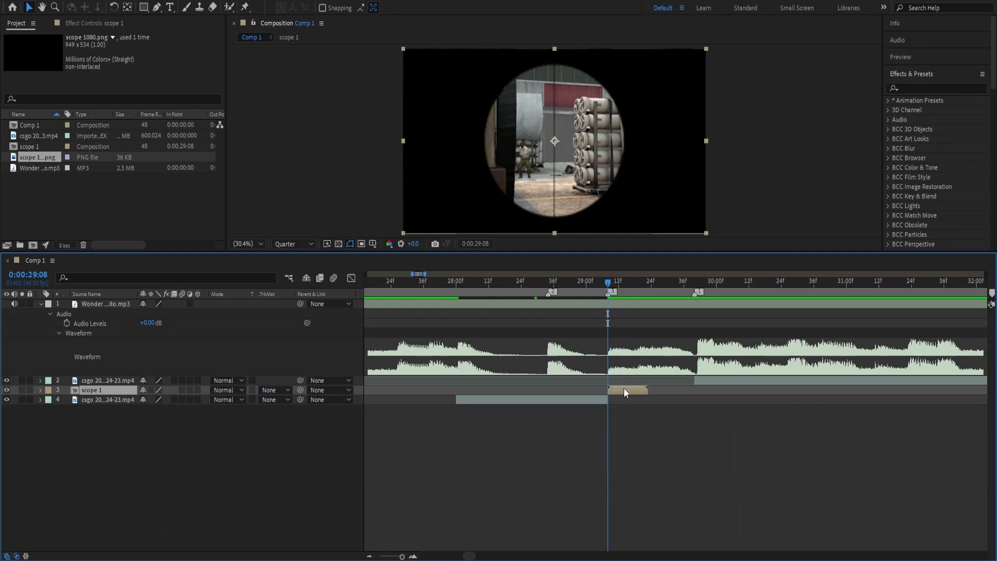
pyautogui.hotkey('ctrl', 'alt', 't')
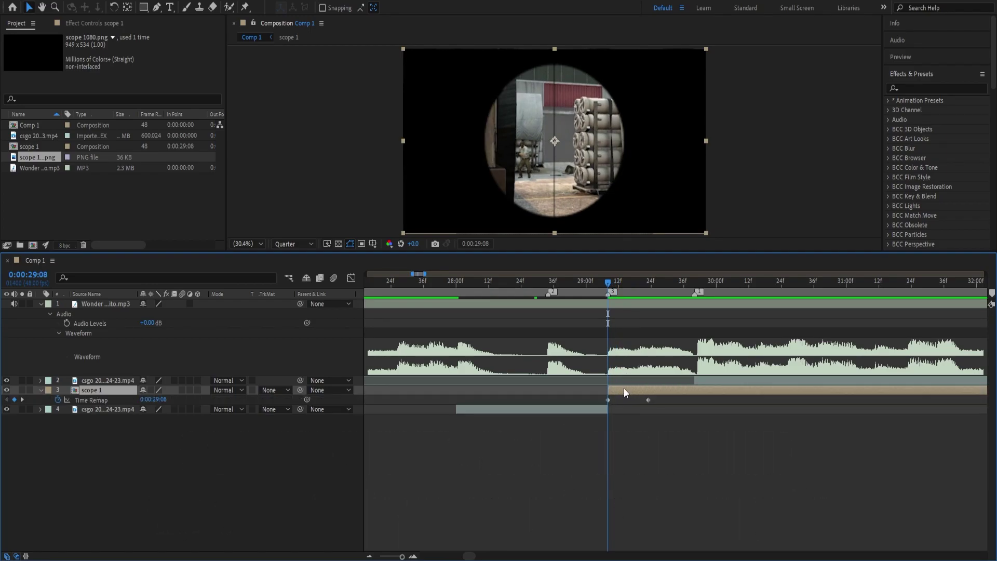
pyautogui.click(694, 282)
pyautogui.moveTo(648, 400); pyautogui.dragTo(696, 399)
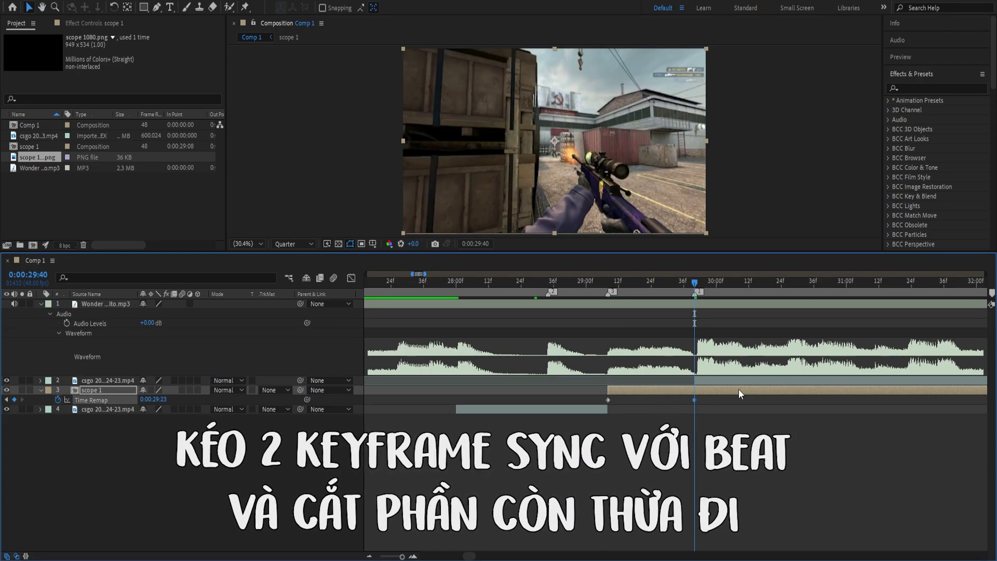
pyautogui.hotkey('alt', ']')
pyautogui.click(795, 391)
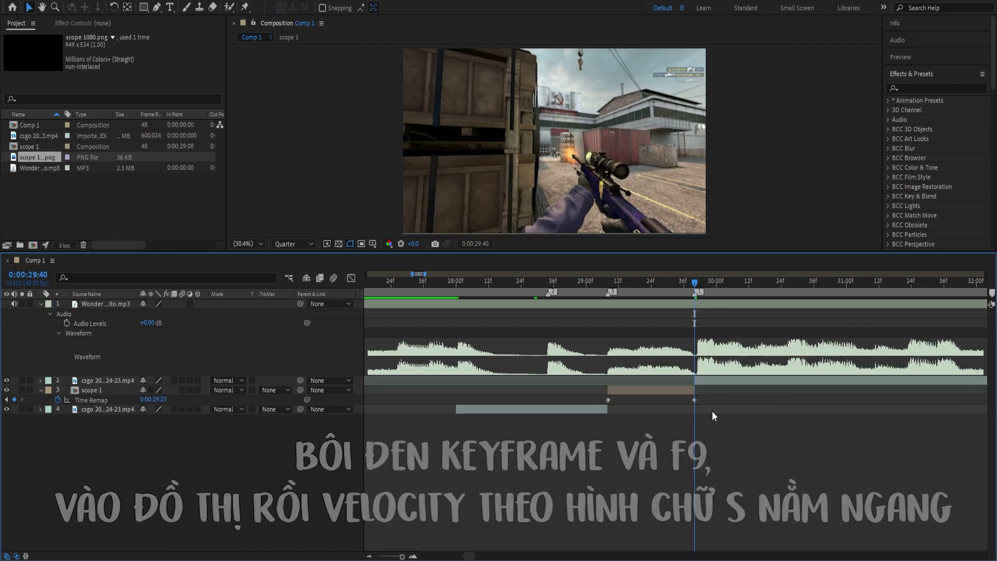
# Apply Easy Ease to both scope 1 Time Remap keyframes and pull their graph handles nearly vertical to form a sideways S-curve.
pyautogui.moveTo(712, 410); pyautogui.dragTo(591, 397)
pyautogui.press('F9')
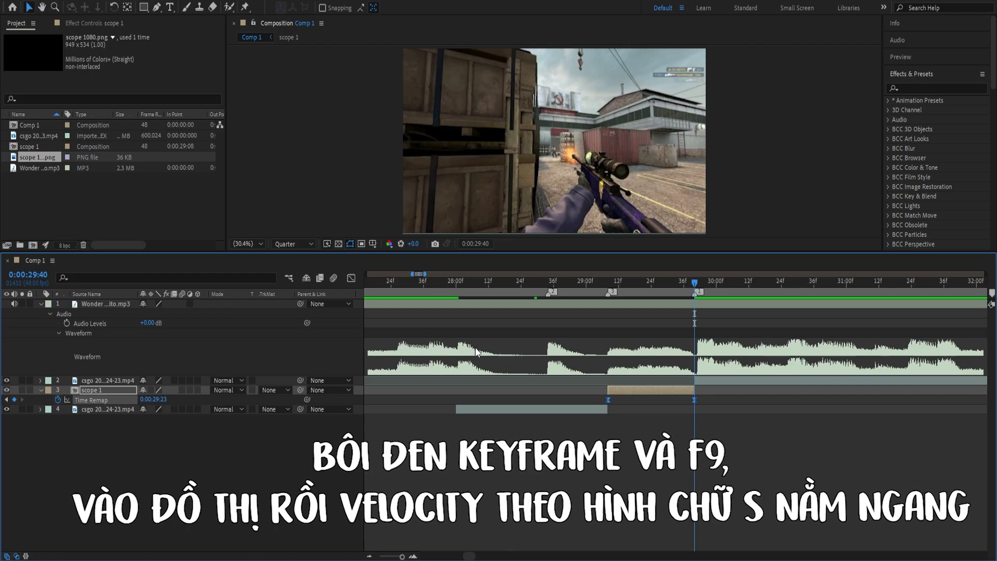
pyautogui.click(351, 277)
pyautogui.scroll(3, 613, 488)
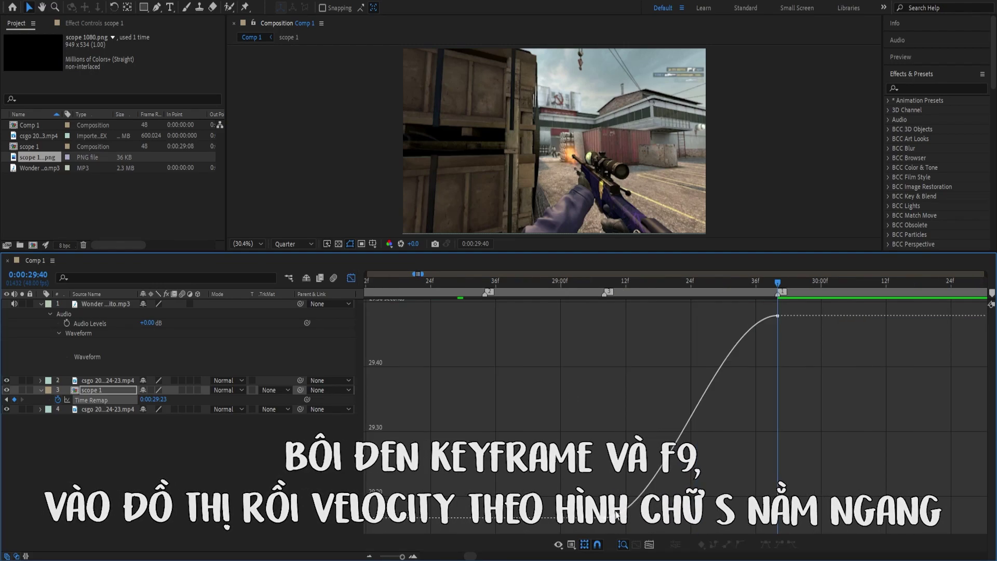
pyautogui.moveTo(575, 454); pyautogui.dragTo(507, 410)
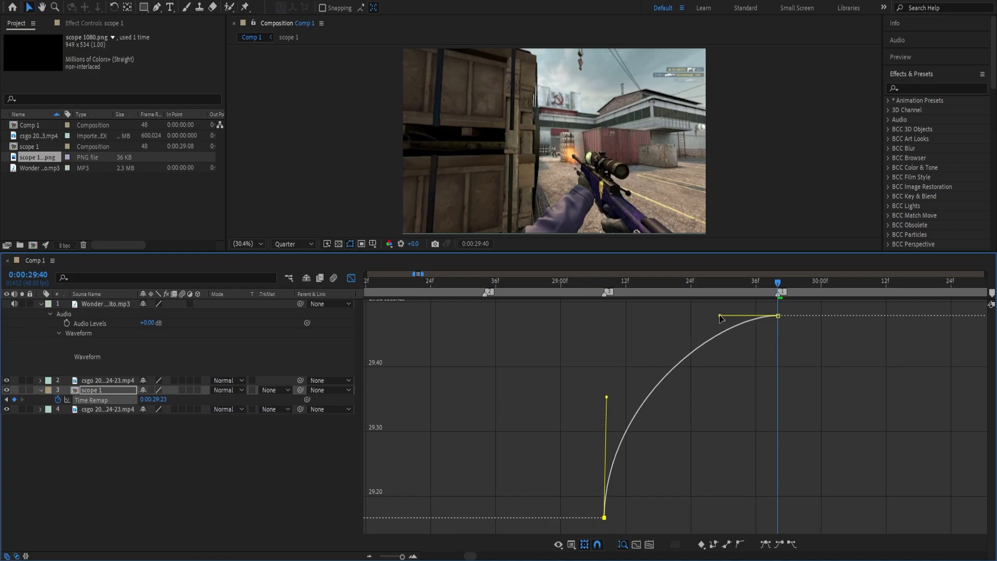
pyautogui.moveTo(760, 345); pyautogui.dragTo(931, 451)
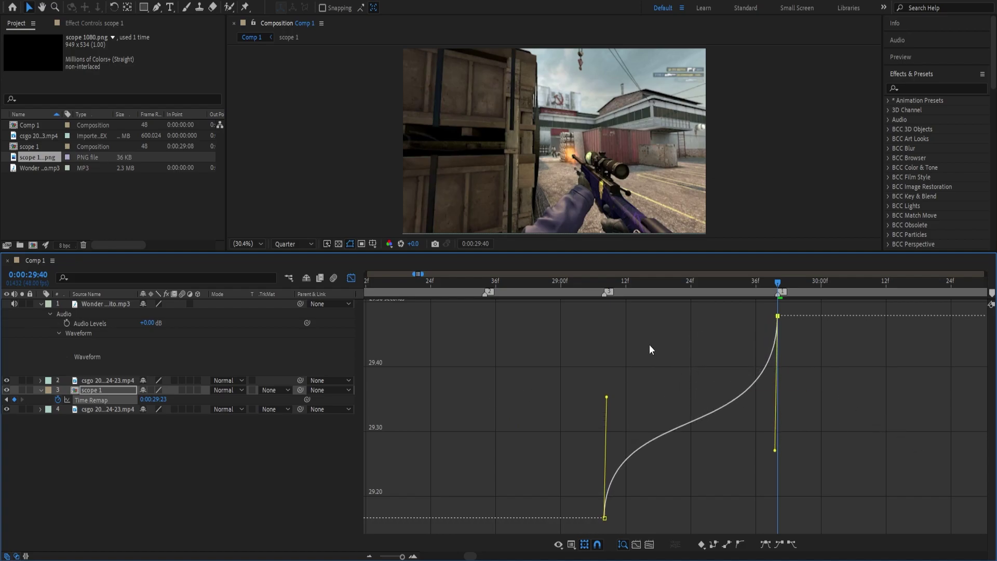
# Leave the graph view and play back the synced section from 0:00:27:43.
pyautogui.click(532, 284)
pyautogui.click(348, 278)
pyautogui.moveTo(545, 285); pyautogui.dragTo(434, 293)
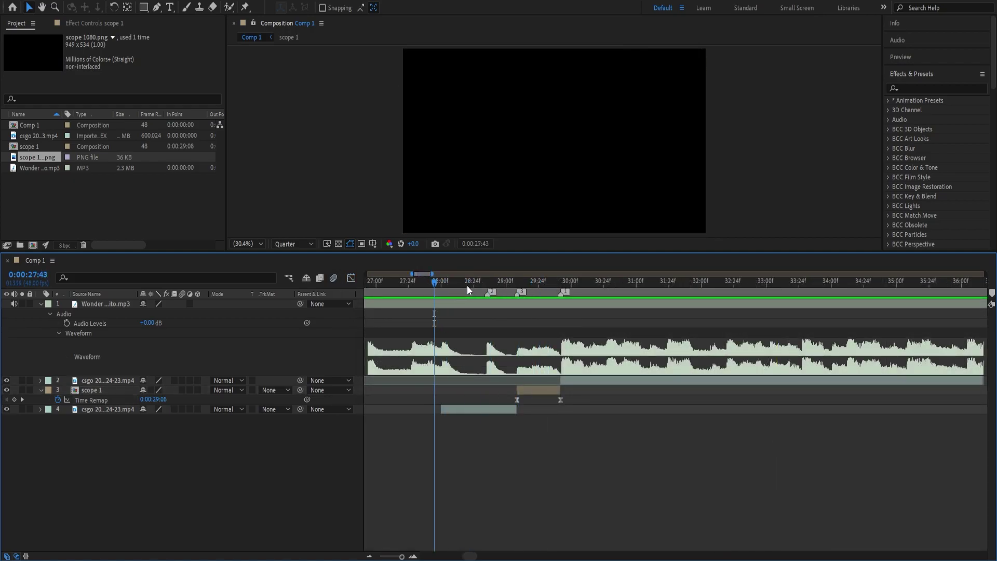
pyautogui.press('space')
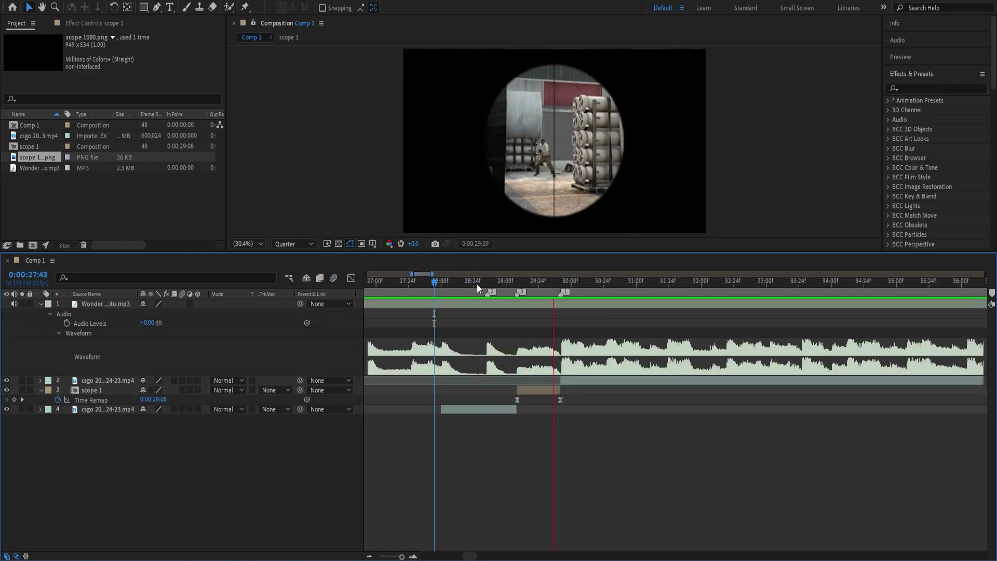
# Trim the start of the csgo clip after scope 1 to 0:00:29:46, removing the gunshot part before the pistol draw.
pyautogui.moveTo(533, 283); pyautogui.dragTo(561, 292)
pyautogui.scroll(2, 609, 427)
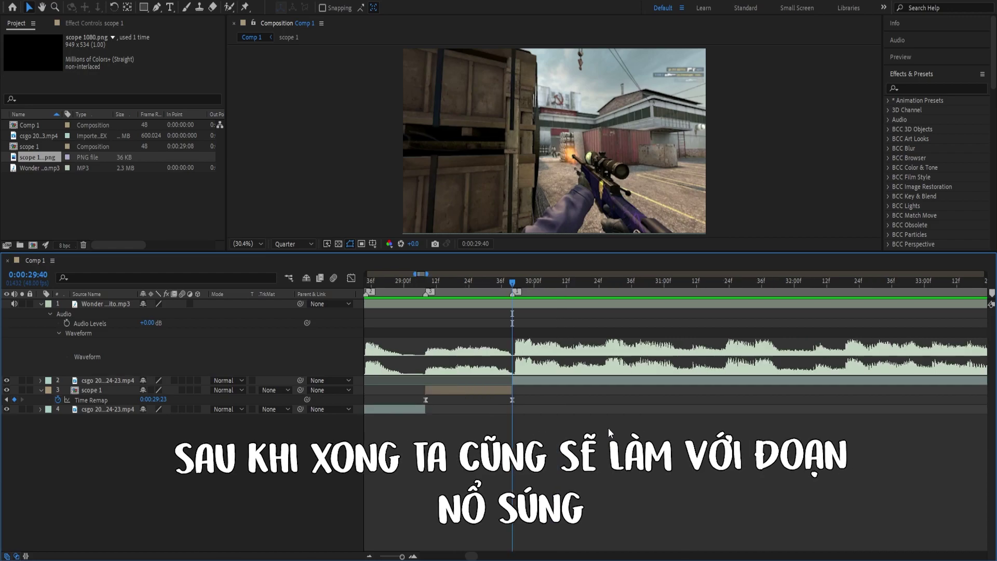
pyautogui.moveTo(514, 282)
pyautogui.mouseDown()
pyautogui.moveTo(540, 291)
pyautogui.moveTo(528, 296)
pyautogui.mouseUp()
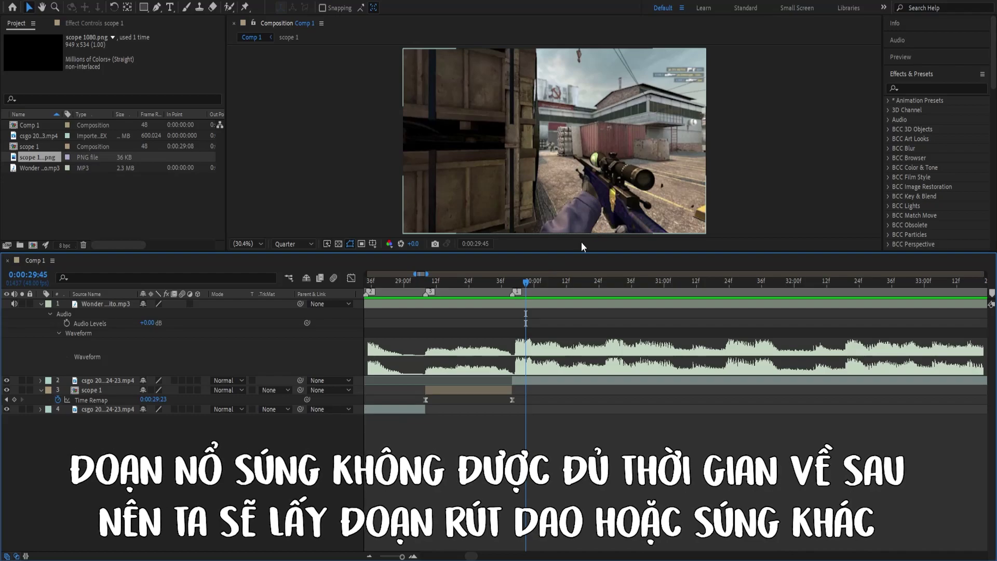
pyautogui.moveTo(526, 291); pyautogui.dragTo(528, 293)
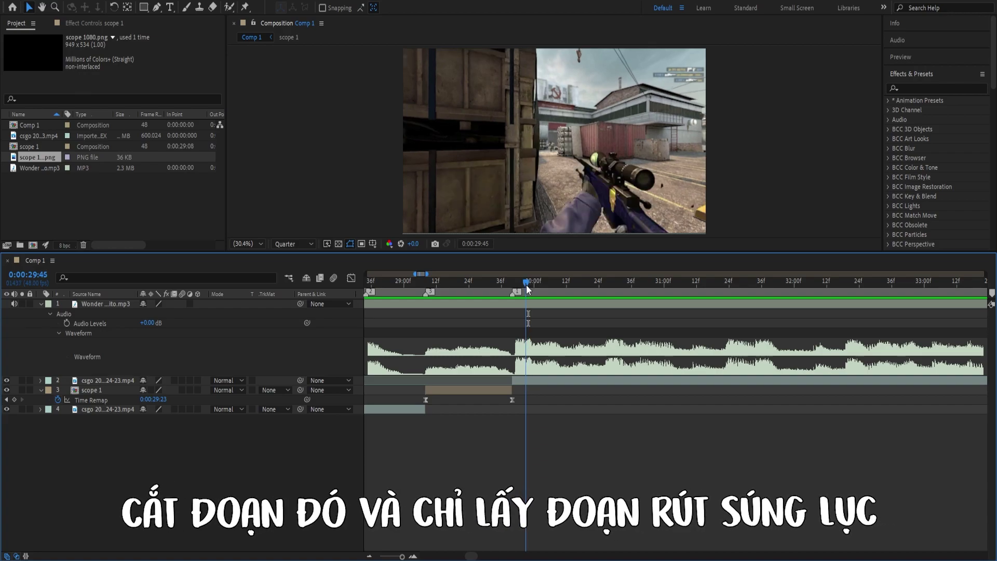
pyautogui.moveTo(528, 289); pyautogui.dragTo(529, 289)
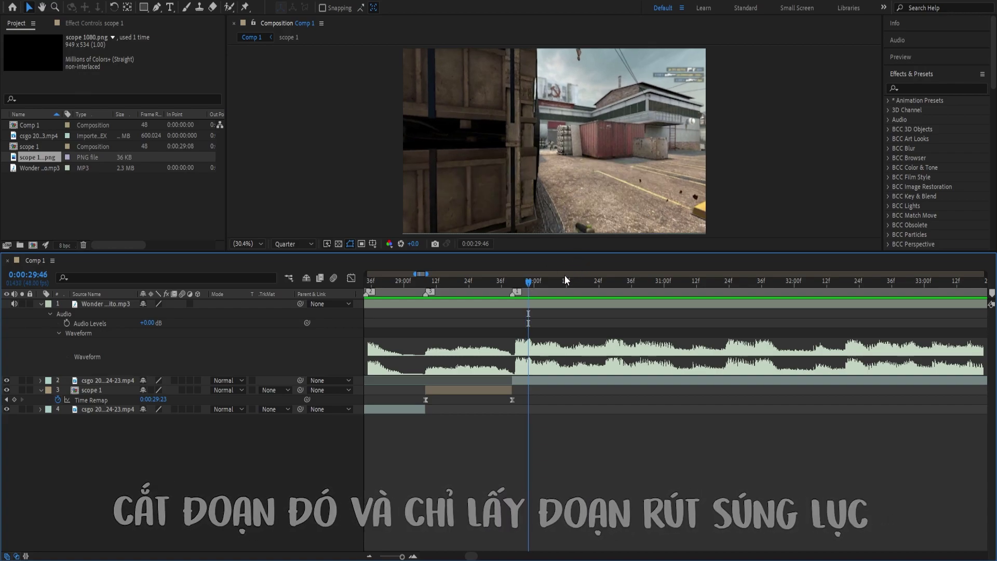
pyautogui.moveTo(513, 383); pyautogui.dragTo(527, 382)
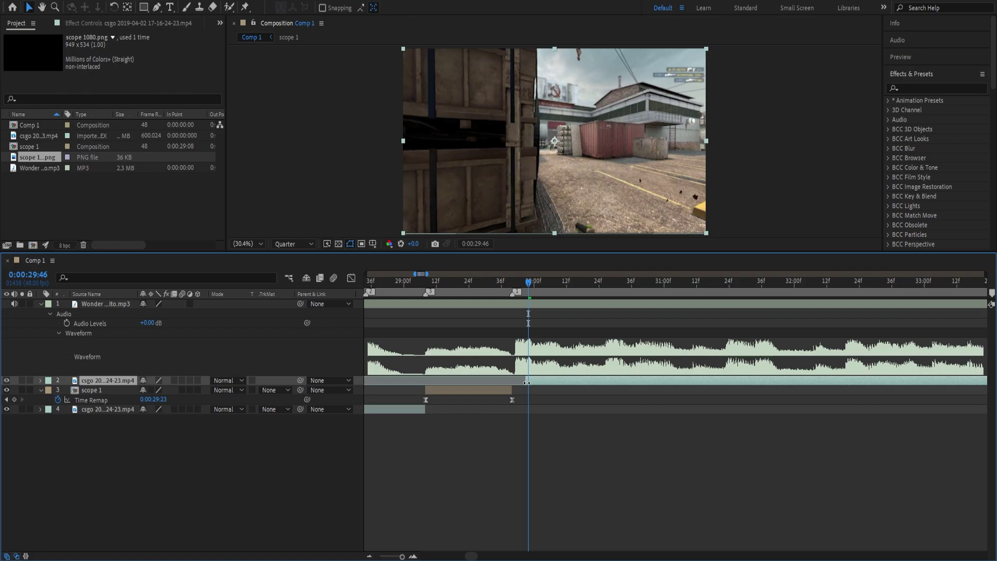
# Split the pistol-draw csgo clip at 0:00:30:11 and move the part after the cut to start just past 0:00:31:00.
pyautogui.moveTo(528, 281); pyautogui.dragTo(566, 289)
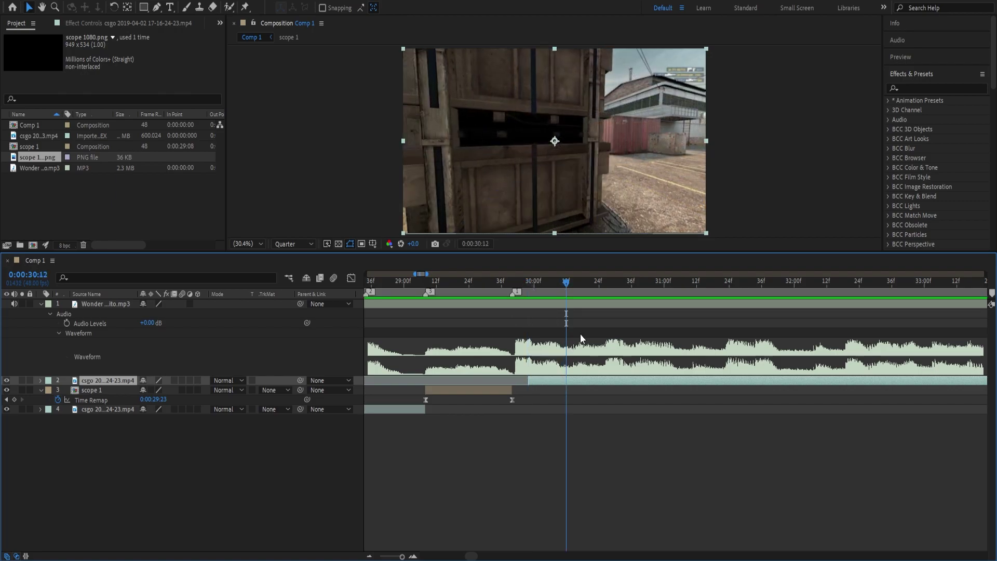
pyautogui.press('pageup')
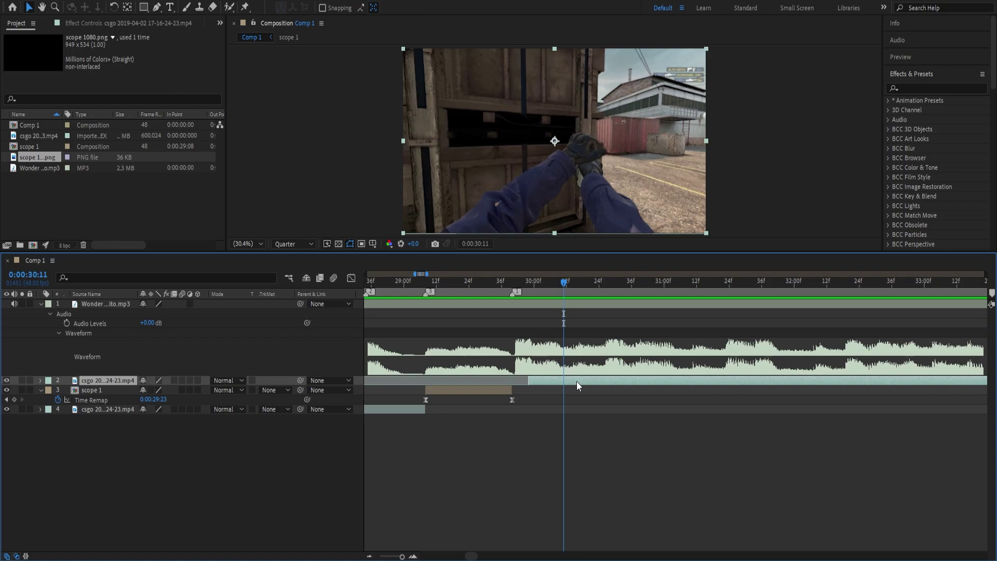
pyautogui.hotkey('ctrl', 'shift', 'd')
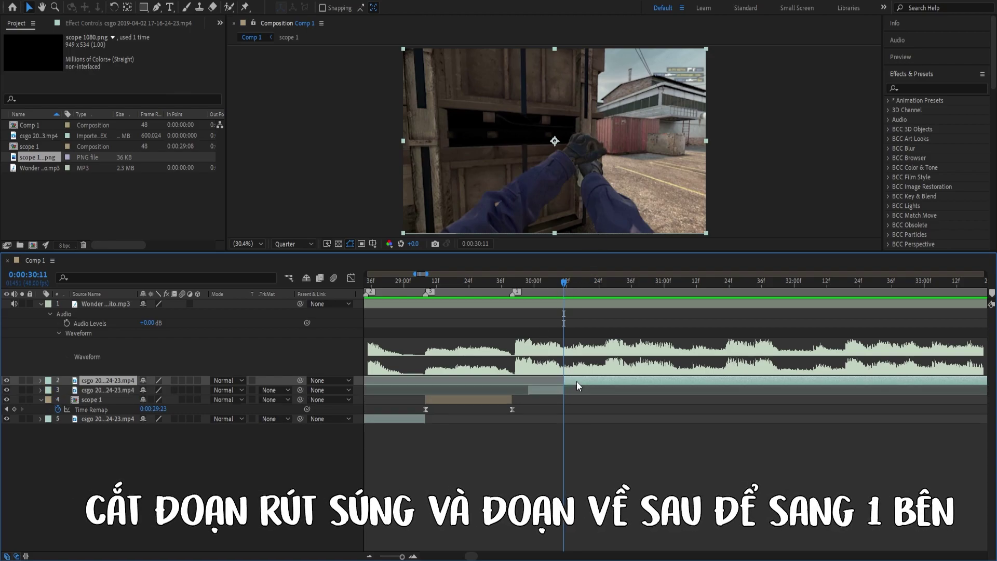
pyautogui.moveTo(576, 381); pyautogui.dragTo(694, 379)
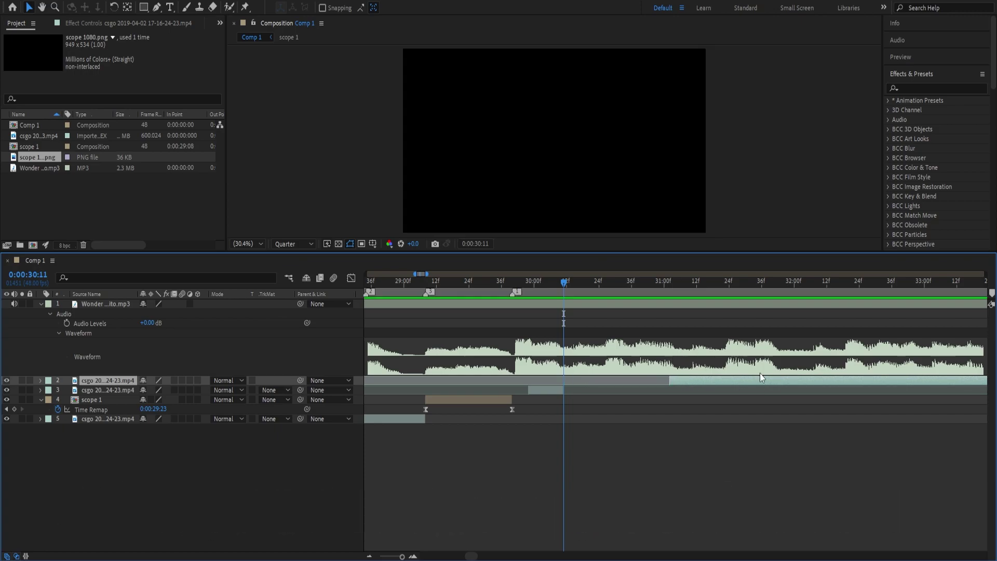
# Move the short pistol-draw clip to start at marker 1 at 0:00:29:40 and enable Time Remapping on it.
pyautogui.moveTo(543, 390); pyautogui.dragTo(529, 393)
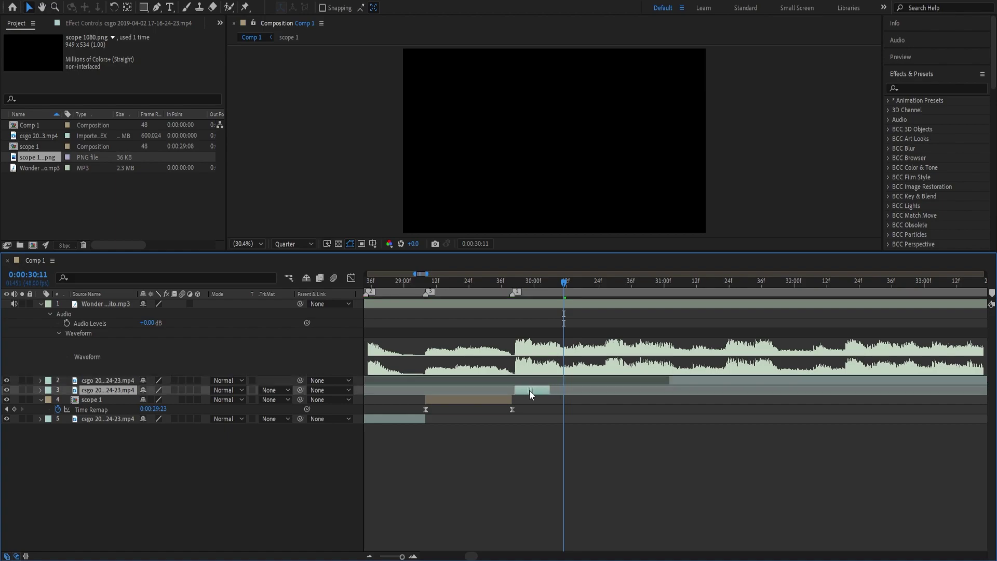
pyautogui.click(512, 284)
pyautogui.hotkey('ctrl', 'alt', 't')
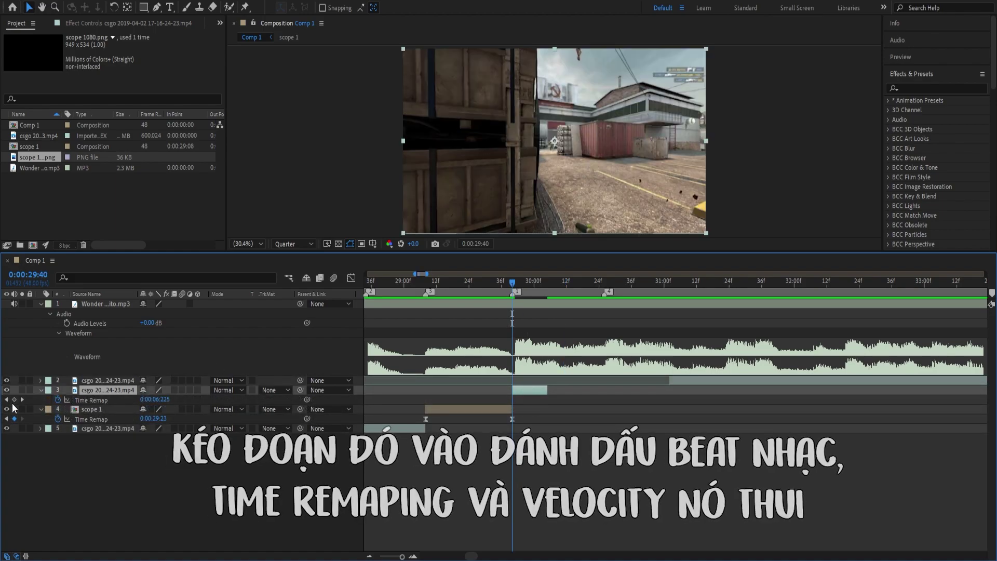
# Add Time Remap keyframes at the start and end of the pistol-draw clip and stretch its end keyframe to marker 4 at 0:00:30:26.
pyautogui.click(548, 285)
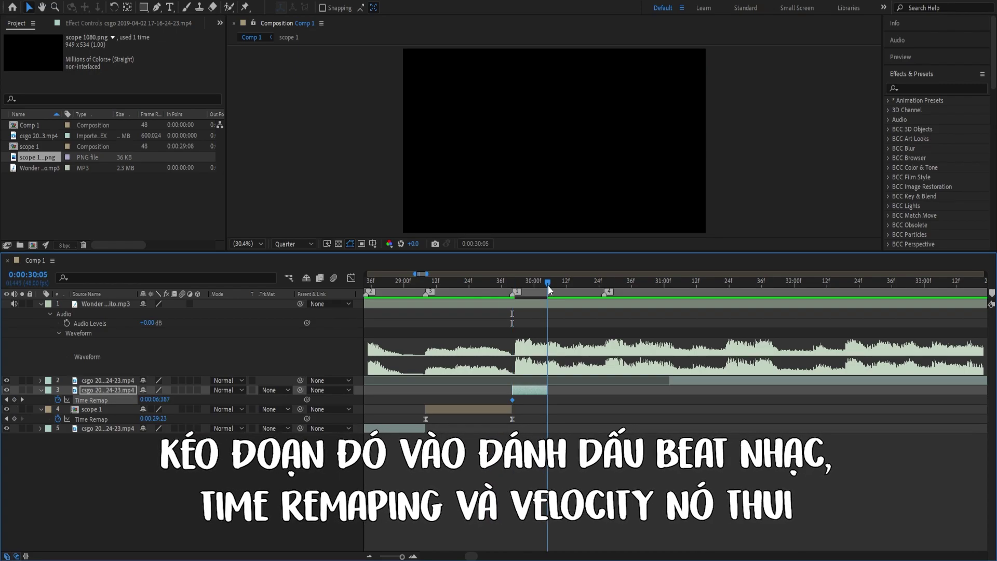
pyautogui.click(14, 400)
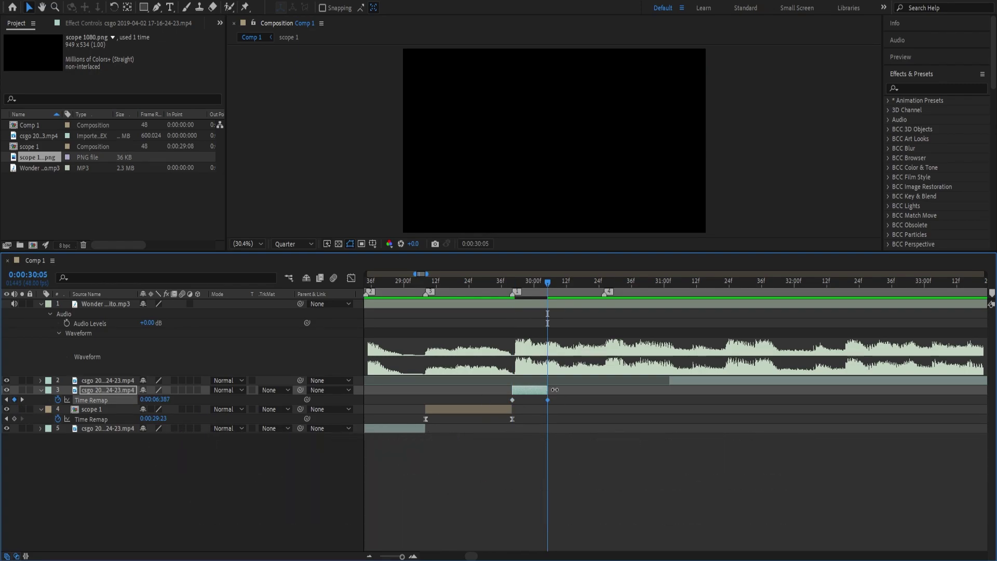
pyautogui.moveTo(547, 389); pyautogui.dragTo(611, 292)
pyautogui.click(605, 285)
# Apply Easy Ease to the pistol-draw clip's Time Remap keyframes and shape a curve that is steep at both ends and flat between.
pyautogui.moveTo(622, 414); pyautogui.dragTo(511, 405)
pyautogui.press('F9')
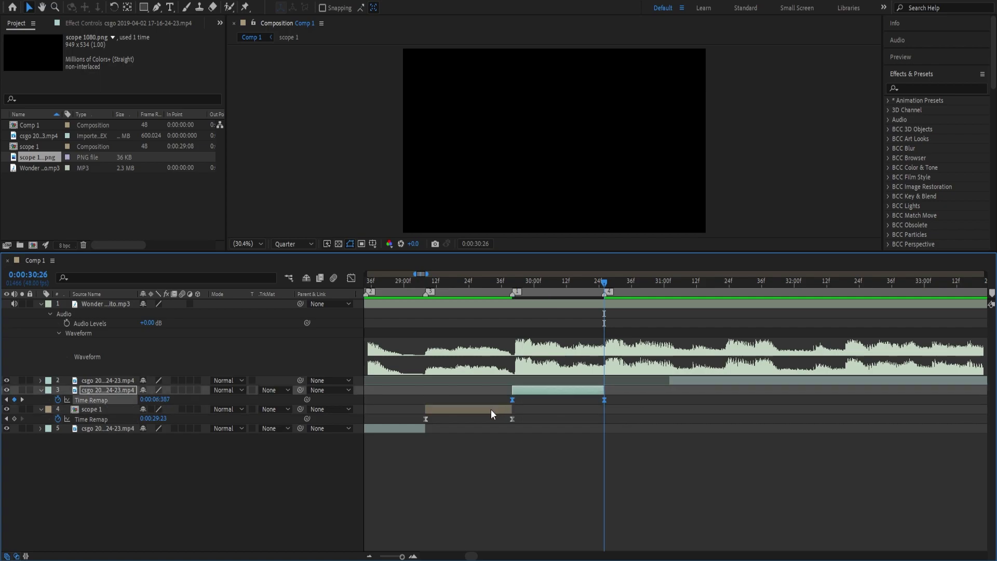
pyautogui.click(351, 279)
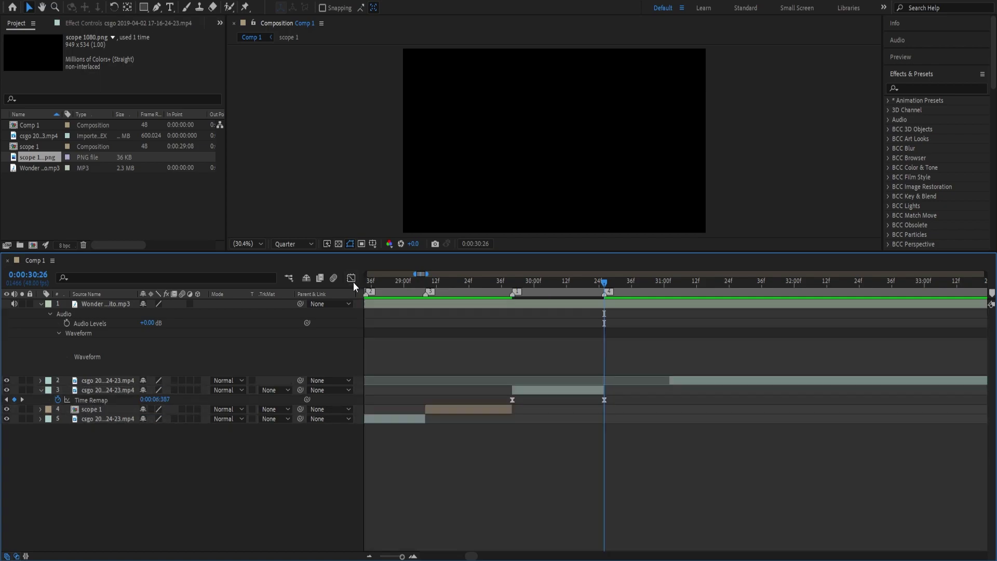
pyautogui.click(115, 400)
pyautogui.scroll(5, 544, 524)
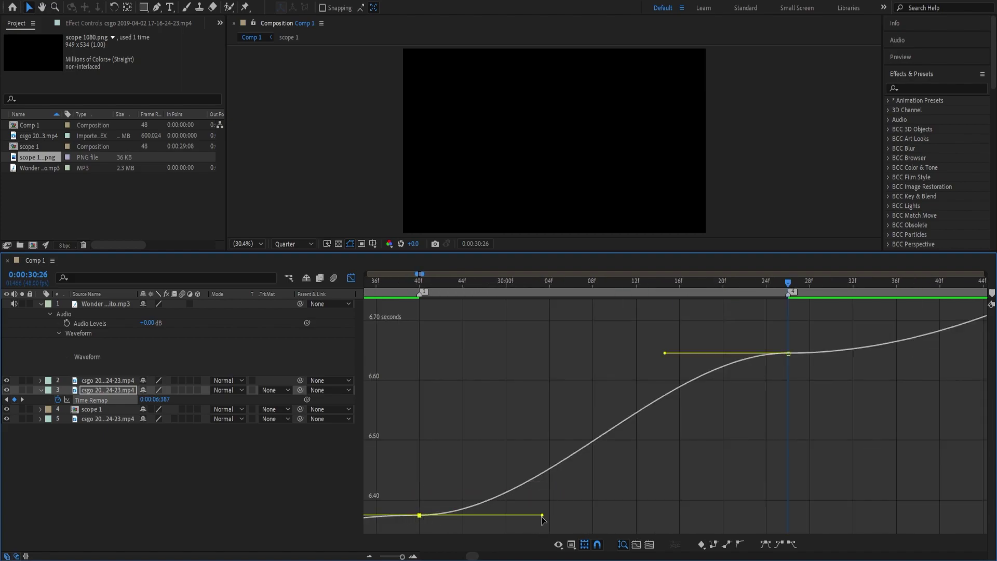
pyautogui.moveTo(378, 416); pyautogui.dragTo(378, 396)
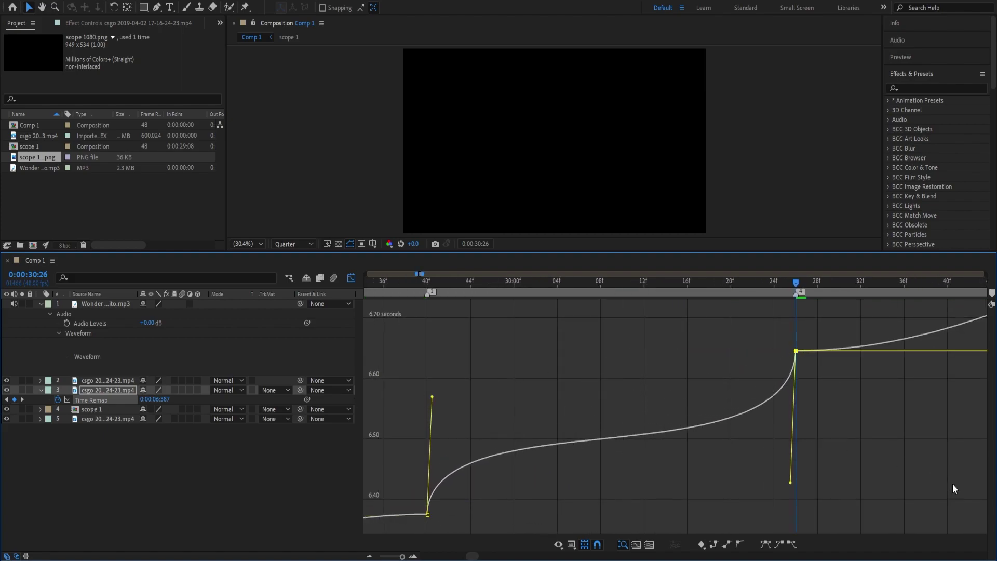
pyautogui.click(351, 278)
pyautogui.scroll(-3, 539, 403)
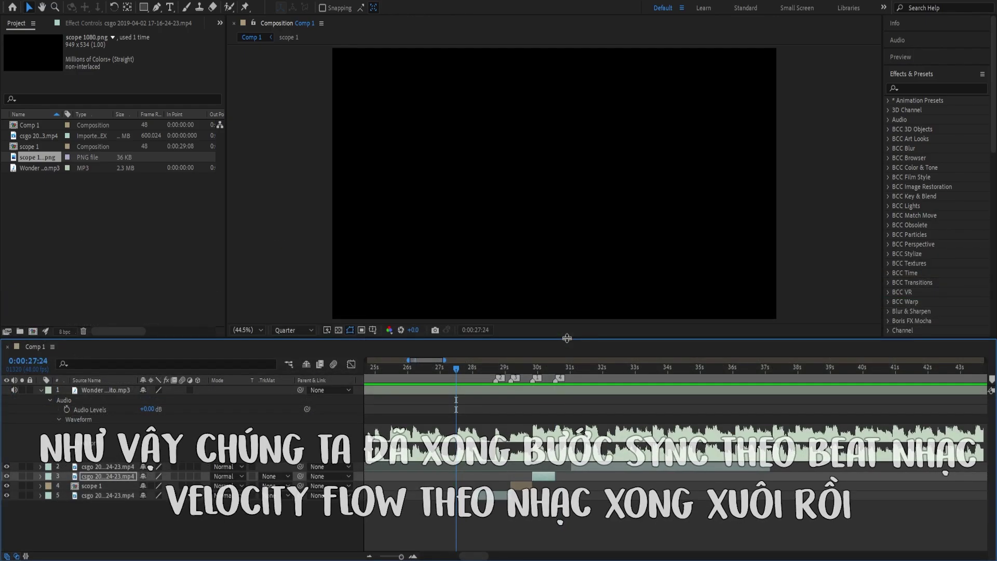
# Play back the synced sequence from 0:00:27:24 to check the velocity flow against the music.
pyautogui.press('space')
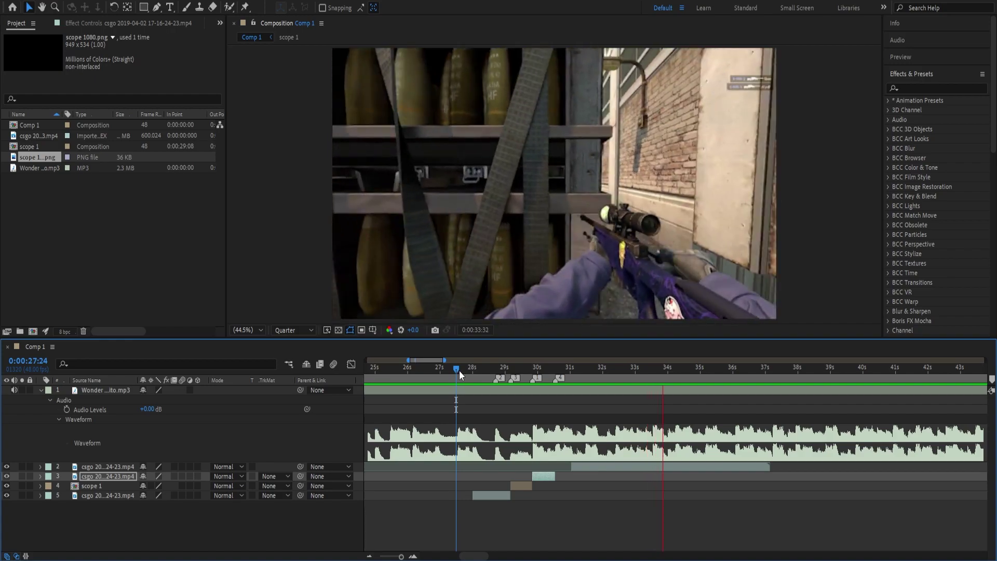
pyautogui.press('space')
pyautogui.moveTo(459, 370); pyautogui.dragTo(469, 373)
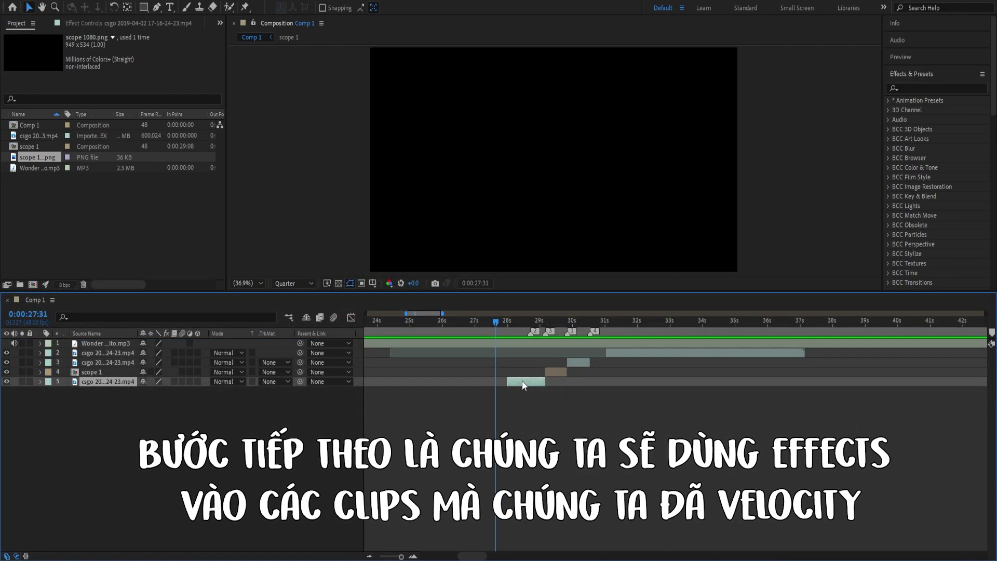
# Set a 100% Scale keyframe on the first csgo clip at its start, 0:00:28:00.
pyautogui.click(526, 403)
pyautogui.click(529, 385)
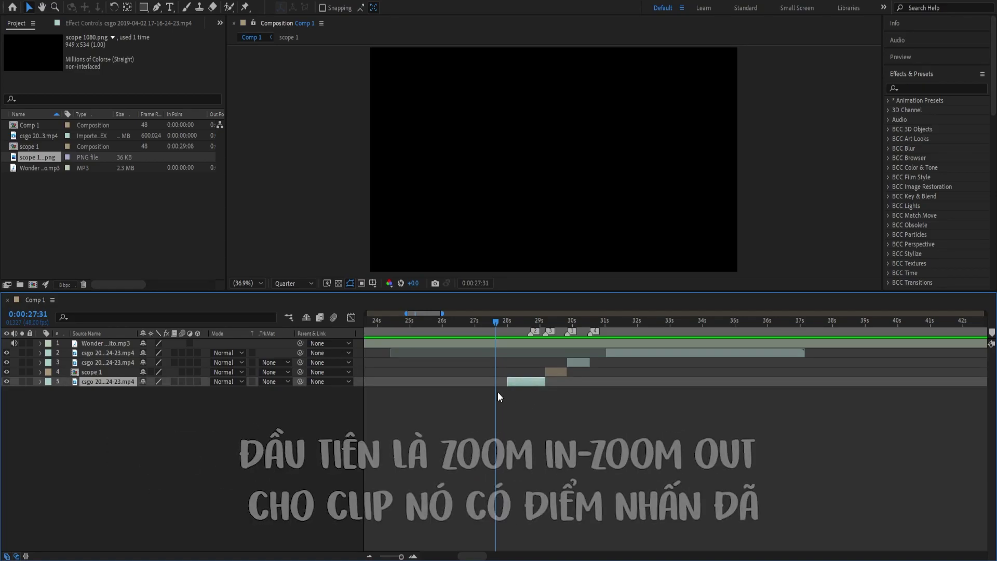
pyautogui.press('s')
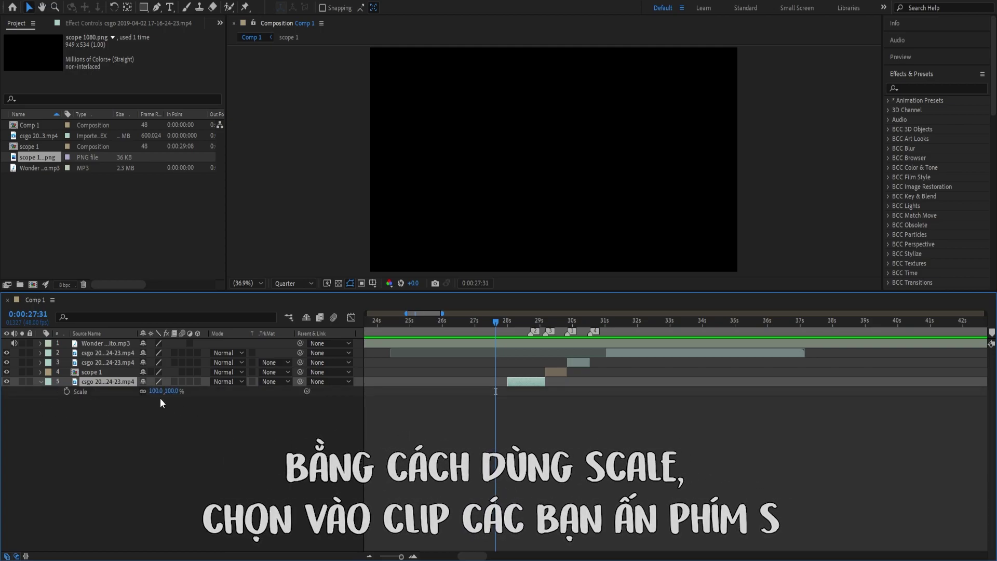
pyautogui.click(508, 321)
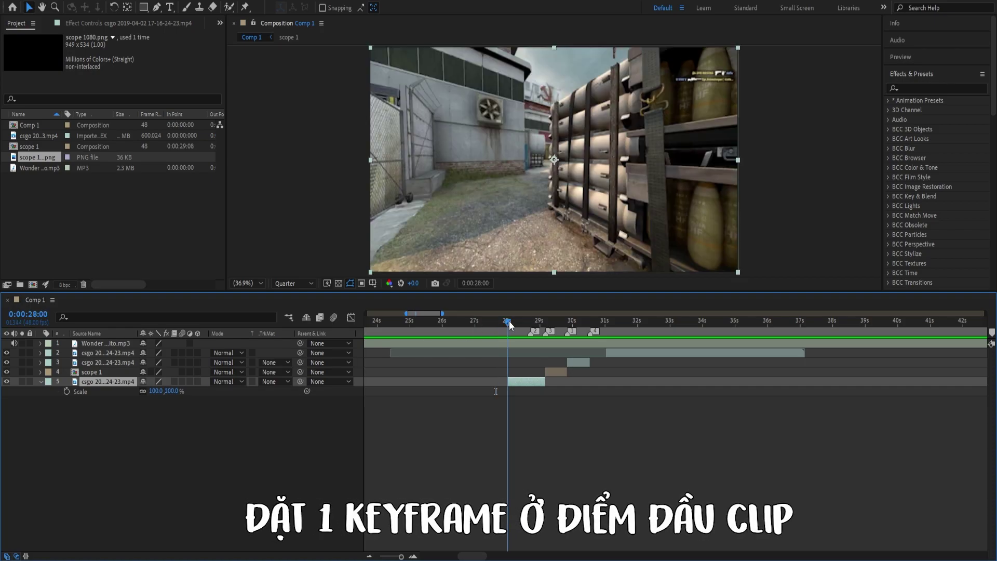
pyautogui.moveTo(152, 391)
pyautogui.mouseDown()
pyautogui.moveTo(136, 391)
pyautogui.moveTo(161, 397)
pyautogui.mouseUp()
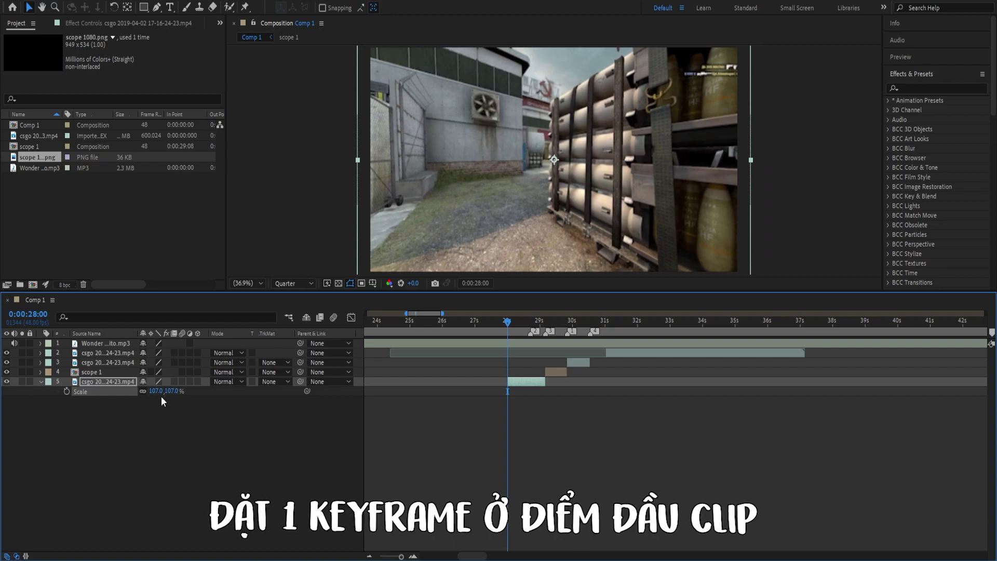
pyautogui.hotkey('ctrl', 'z')
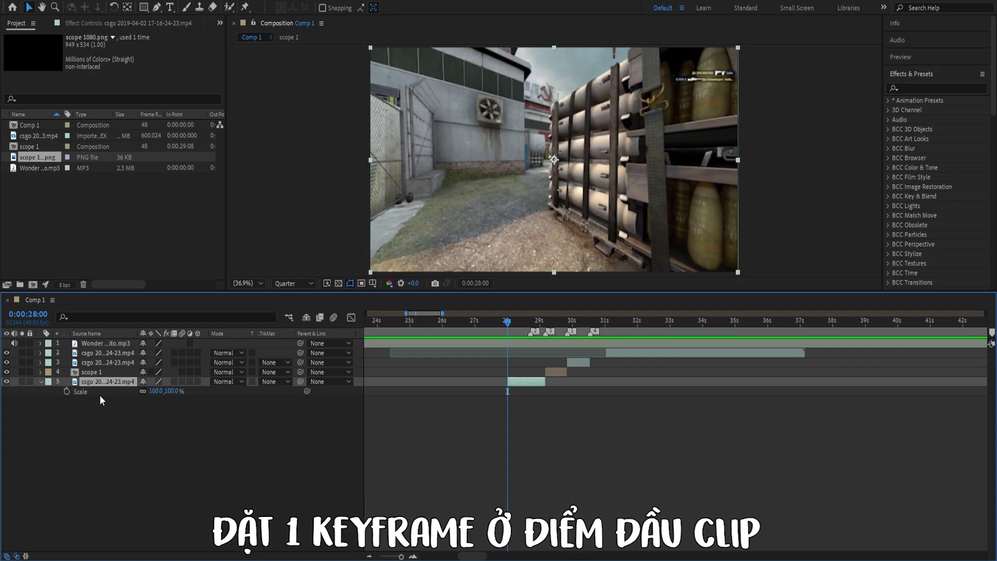
pyautogui.click(66, 391)
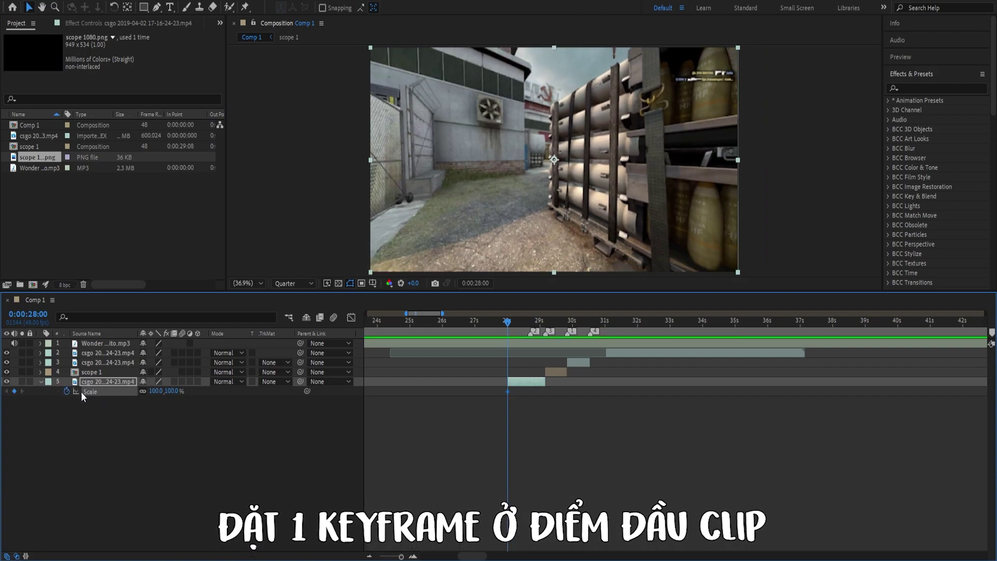
# Show all keyframes of the first csgo clip and add a Scale keyframe at its middle Time Remap keyframe, 0:00:28:29.
pyautogui.scroll(2, 513, 409)
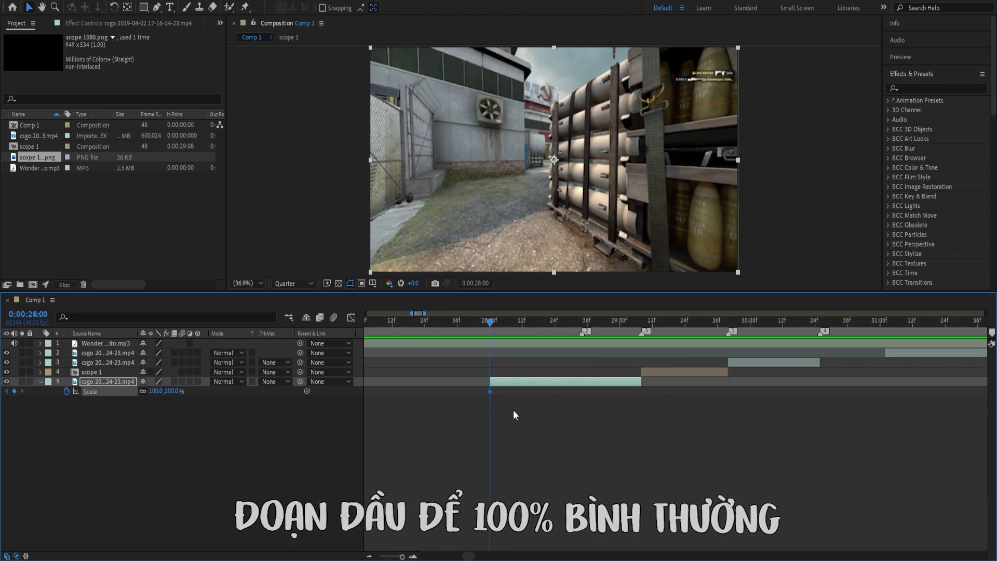
pyautogui.scroll(1, 513, 409)
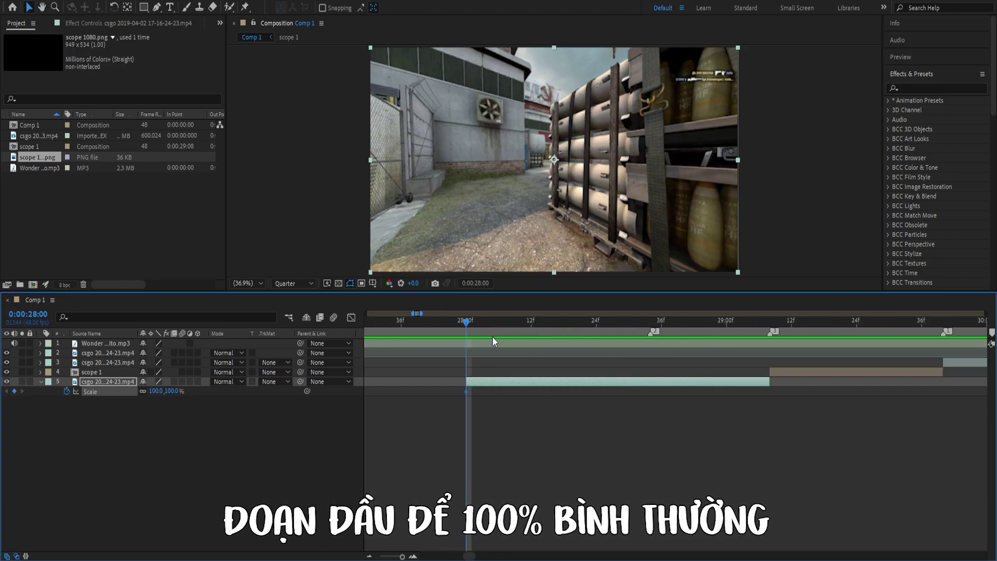
pyautogui.scroll(-1, 528, 362)
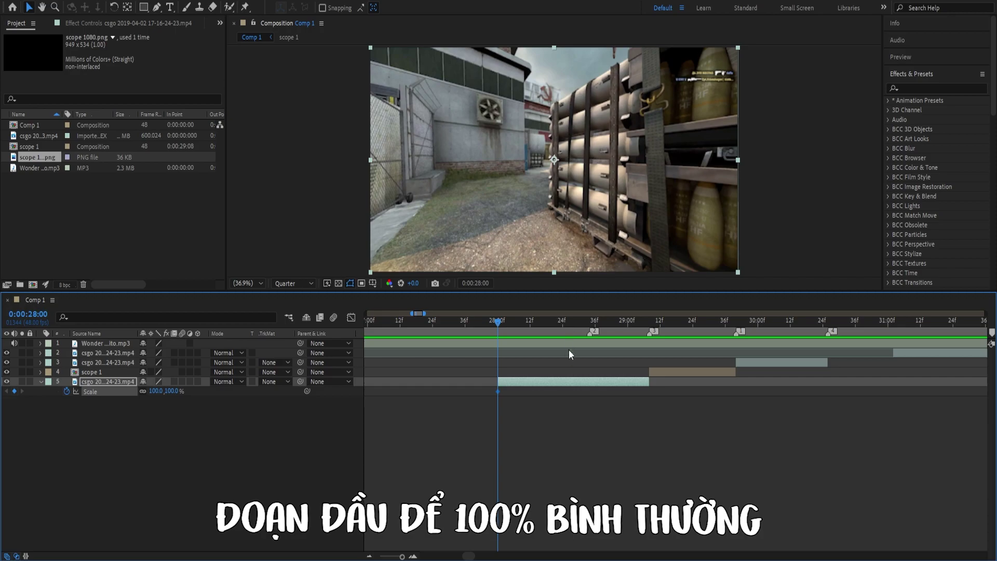
pyautogui.hotkey('ctrl', 'alt', 't')
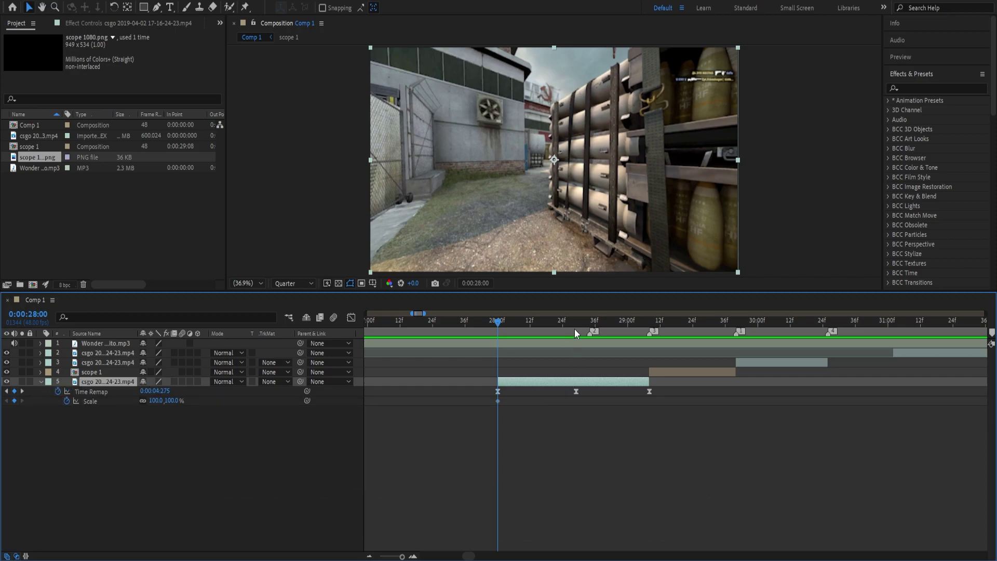
pyautogui.click(575, 326)
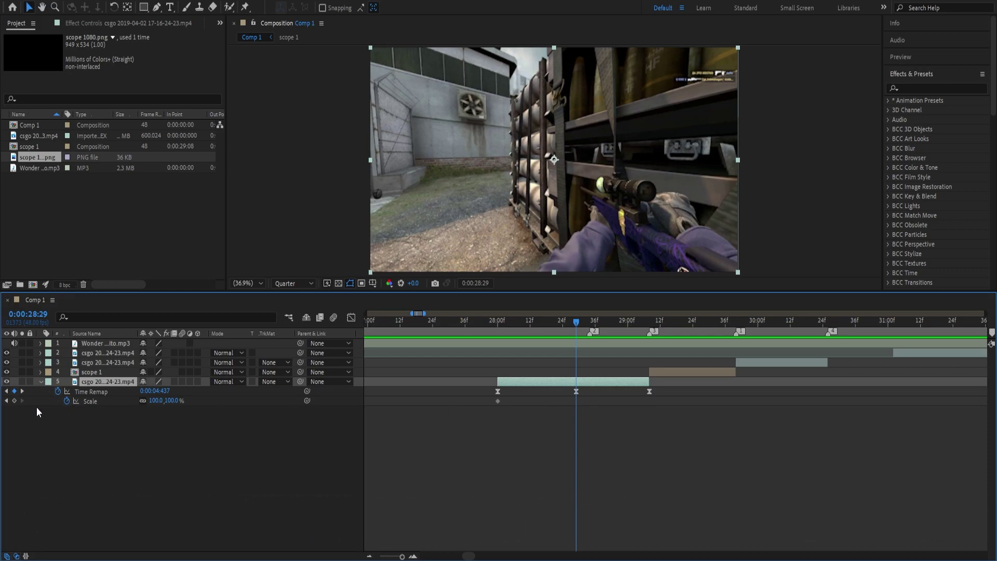
pyautogui.click(14, 401)
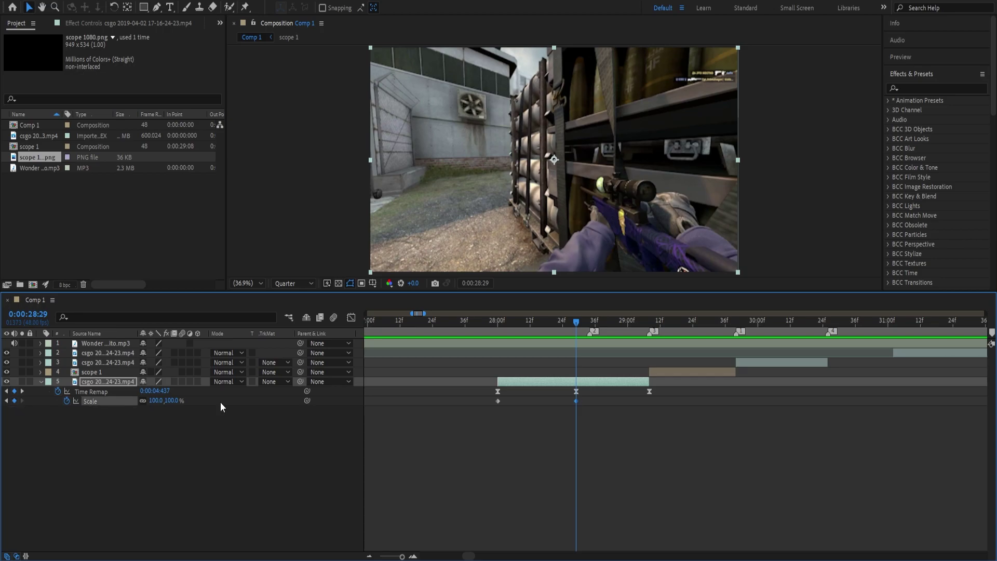
# Set the Scale keyframe at 0:00:28:29 to 150%.
pyautogui.click(155, 400)
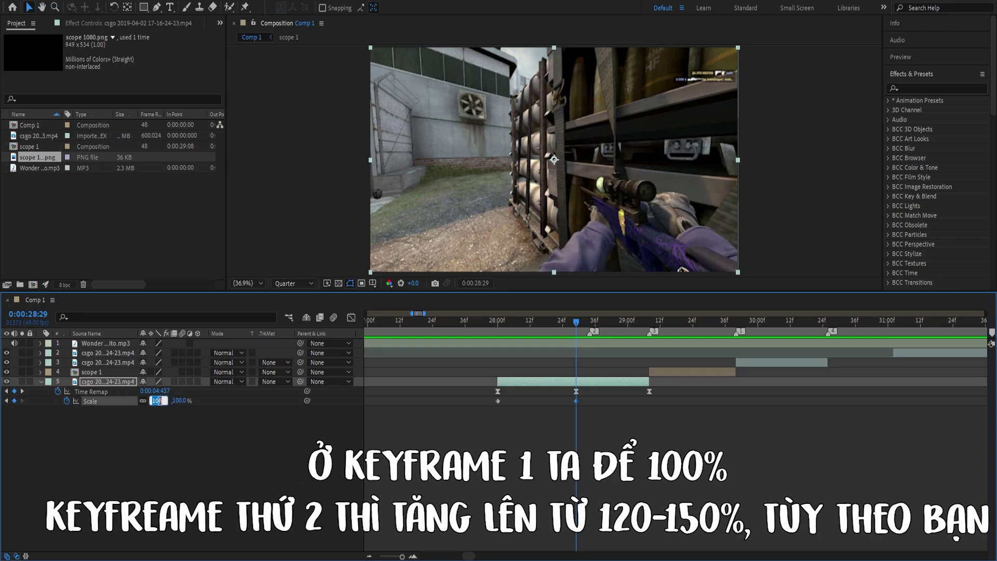
pyautogui.write('1')
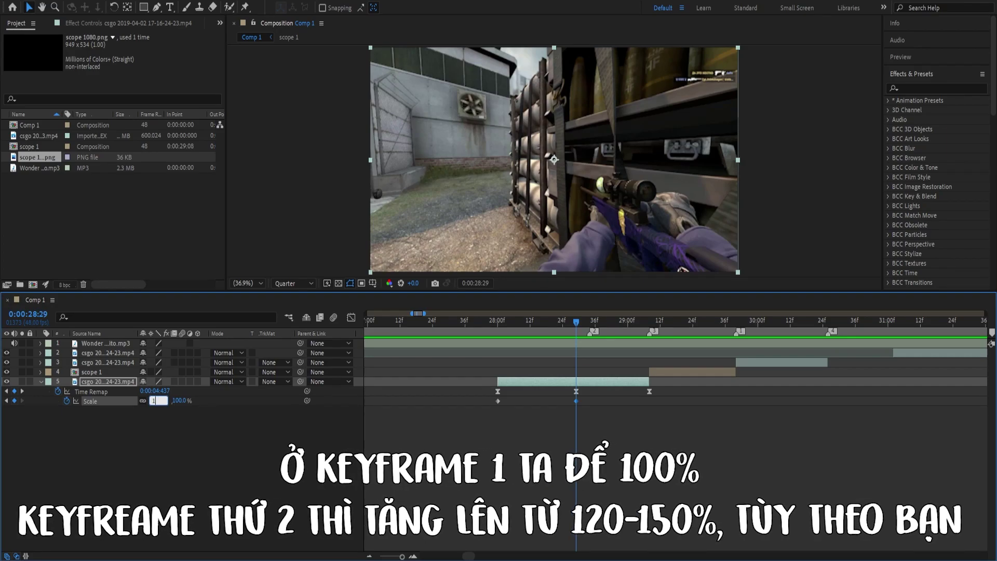
pyautogui.write('50')
pyautogui.press('Return')
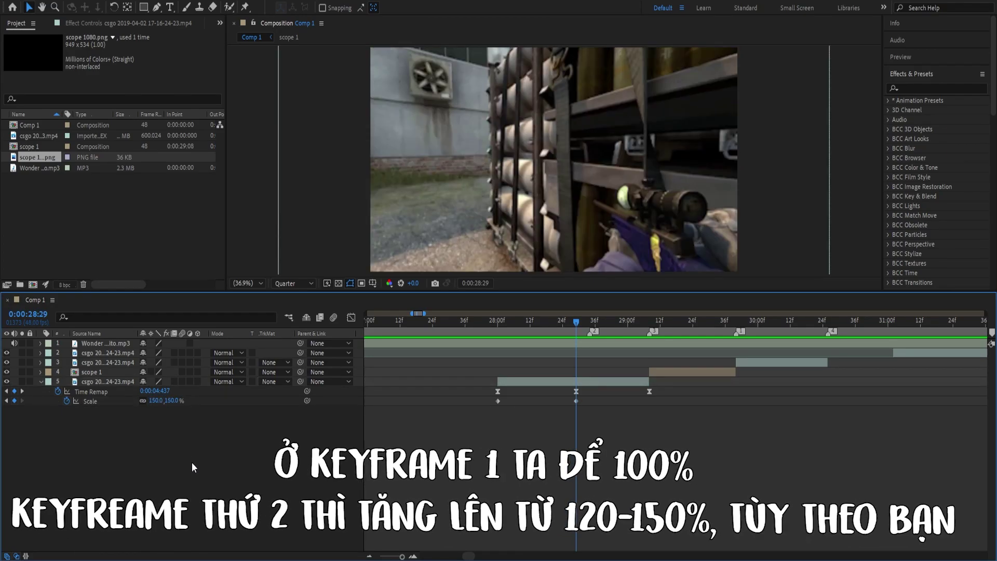
# Set the first csgo clip's middle Scale keyframe at 0:00:28:29 to 120%.
pyautogui.click(158, 401)
pyautogui.write('1')
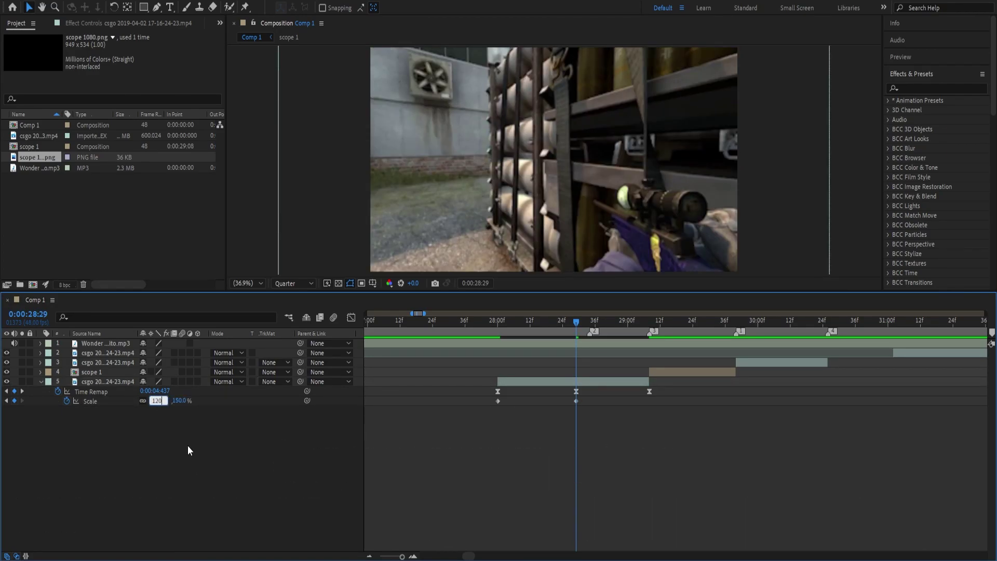
pyautogui.write('20')
pyautogui.press('Return')
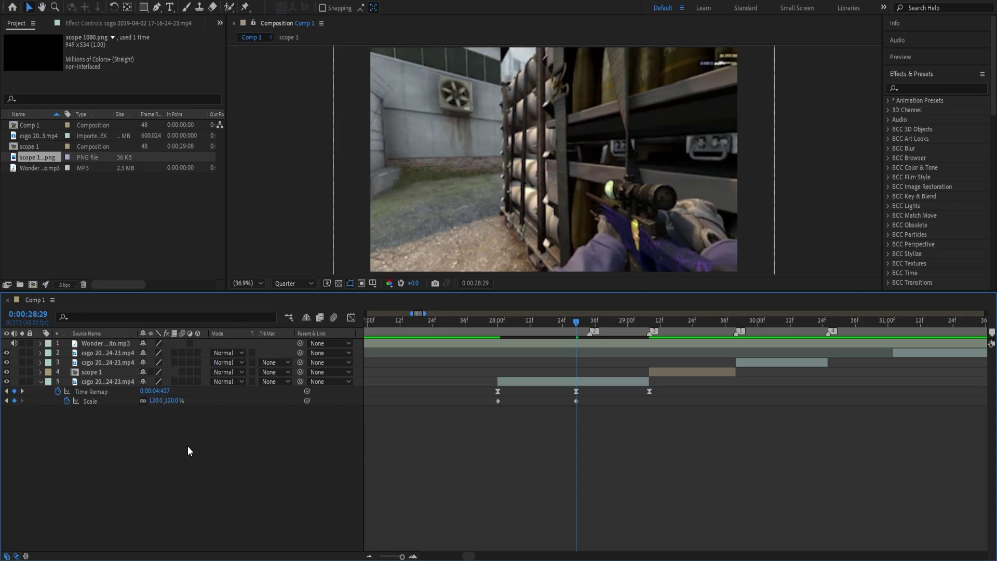
# Set a 100% Scale keyframe at the clip's end, 0:00:29:08, and apply Easy Ease to all three Scale keyframes.
pyautogui.click(649, 325)
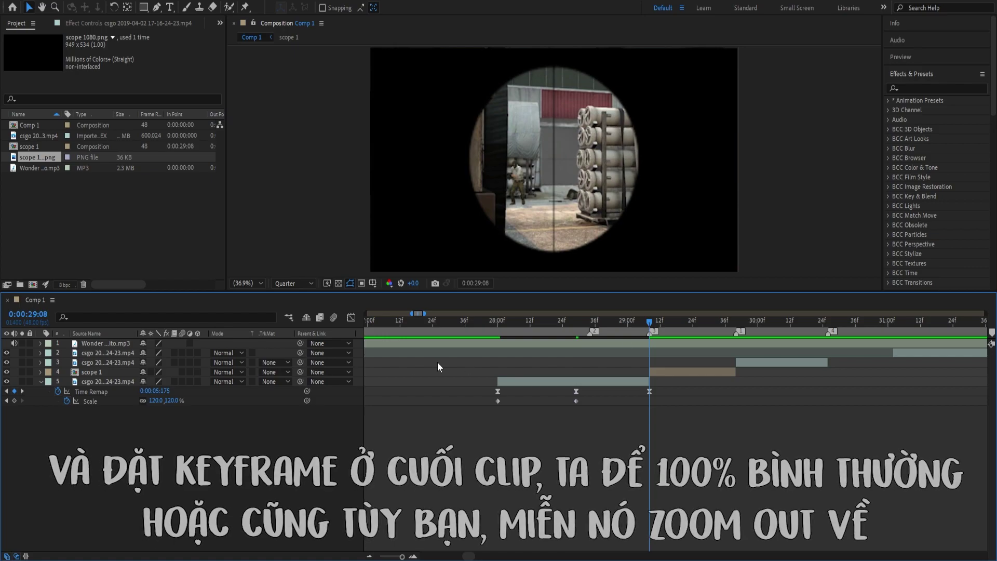
pyautogui.click(156, 401)
pyautogui.write('100')
pyautogui.press('Return')
pyautogui.moveTo(678, 410); pyautogui.dragTo(461, 401)
pyautogui.press('F9')
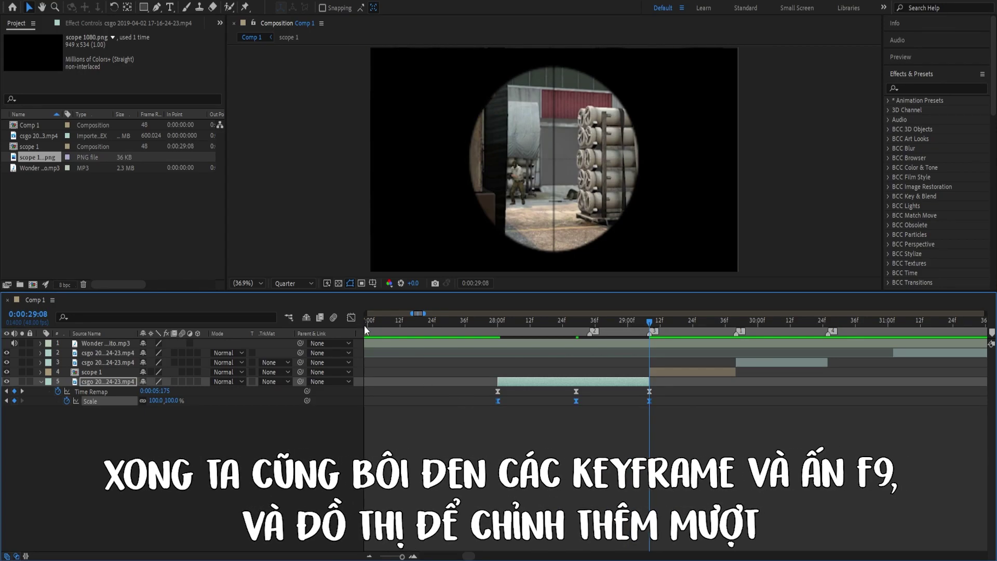
# In the Scale value graph, pull the first keyframe's handle almost straight up so the zoom-in starts fast and ends softly.
pyautogui.click(351, 317)
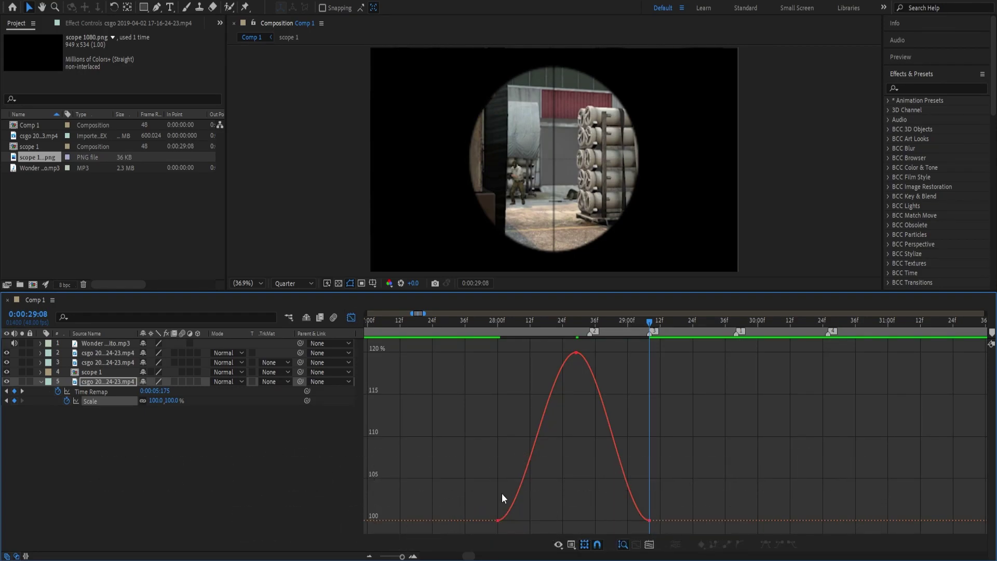
pyautogui.scroll(2, 502, 493)
pyautogui.click(493, 519)
pyautogui.moveTo(546, 520); pyautogui.dragTo(383, 405)
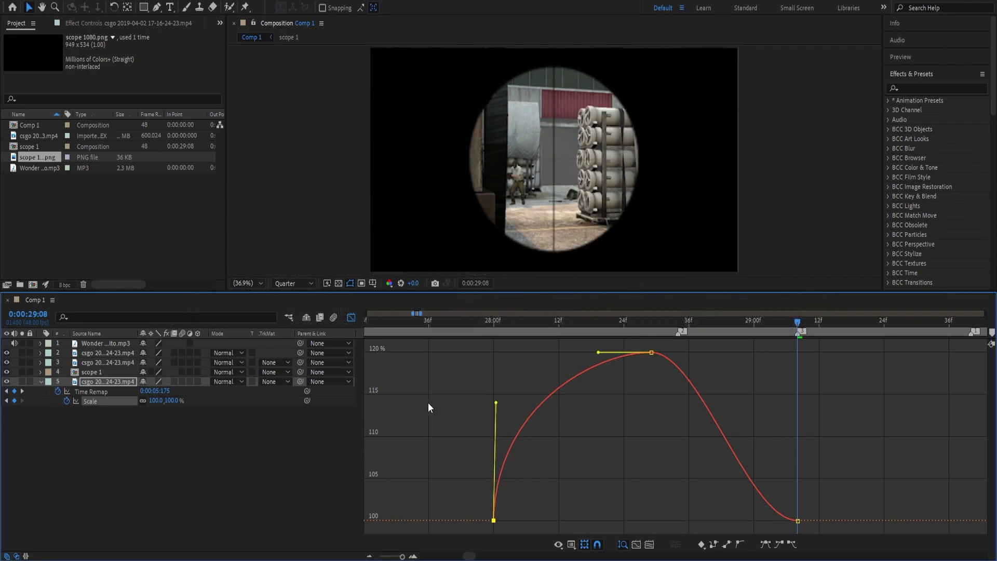
pyautogui.moveTo(454, 326); pyautogui.dragTo(612, 333)
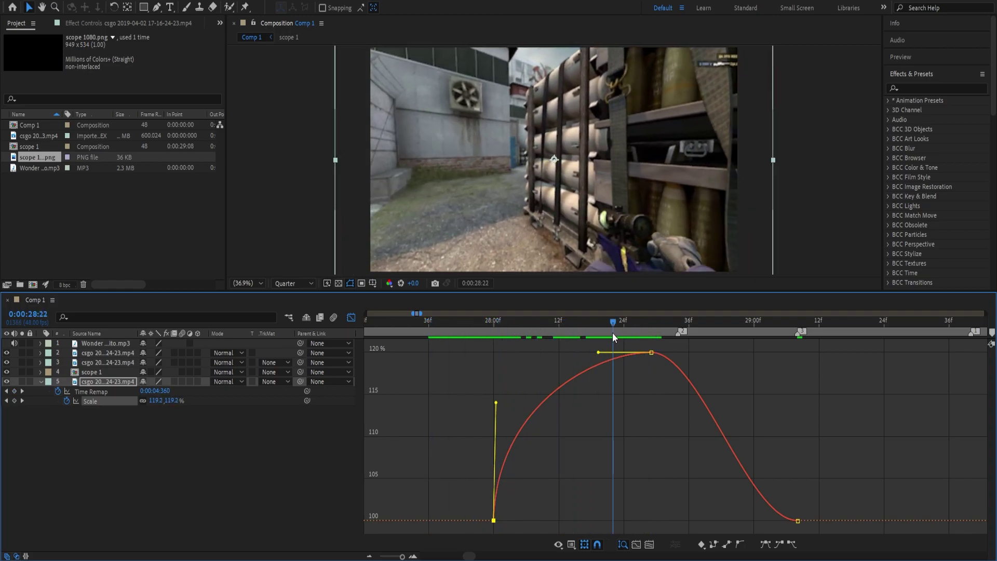
# Pull the last Scale keyframe's handle almost straight up to form a rounded arch, and return to the layer view.
pyautogui.click(797, 521)
pyautogui.moveTo(749, 521); pyautogui.dragTo(900, 410)
pyautogui.click(435, 319)
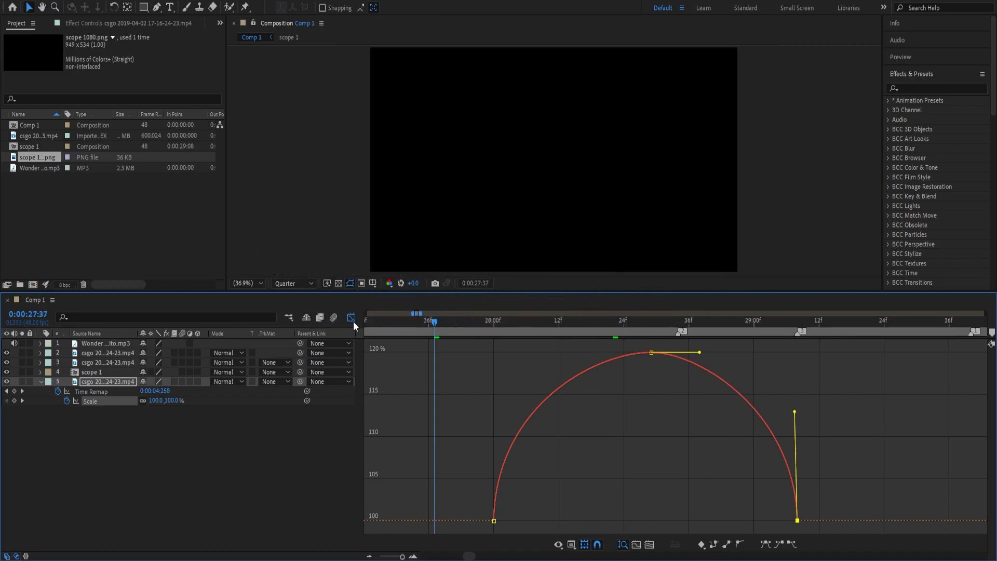
pyautogui.click(352, 318)
pyautogui.scroll(-3, 490, 381)
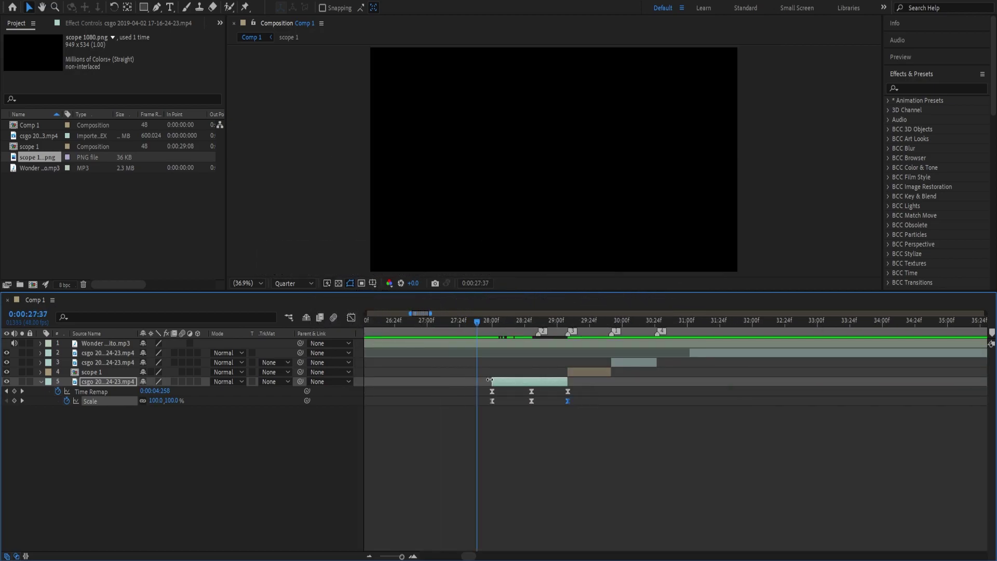
# Play back the zoom-in and zoom-out on the first csgo clip from 0:00:27:37.
pyautogui.click(352, 317)
pyautogui.press('space')
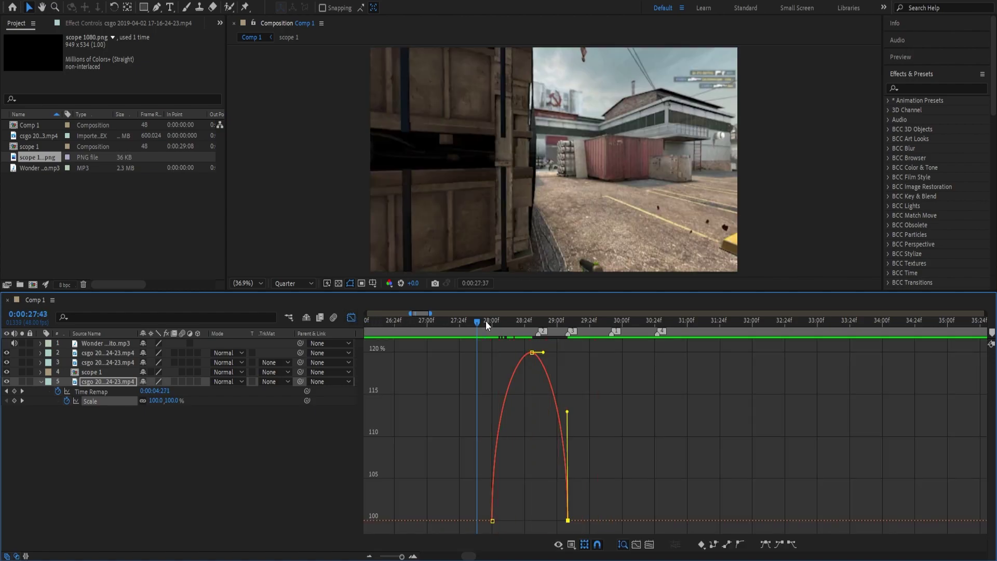
pyautogui.moveTo(485, 321); pyautogui.dragTo(498, 321)
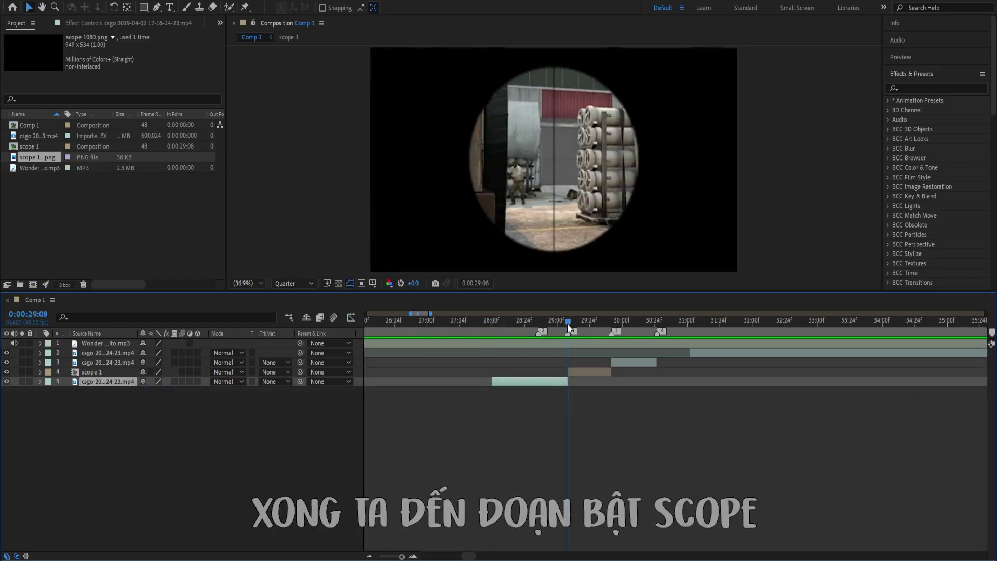
# Keyframe the scope 1 layer's Scale at 100% on 0:00:29:08 and 150% on 0:00:29:40.
pyautogui.click(578, 370)
pyautogui.press('s')
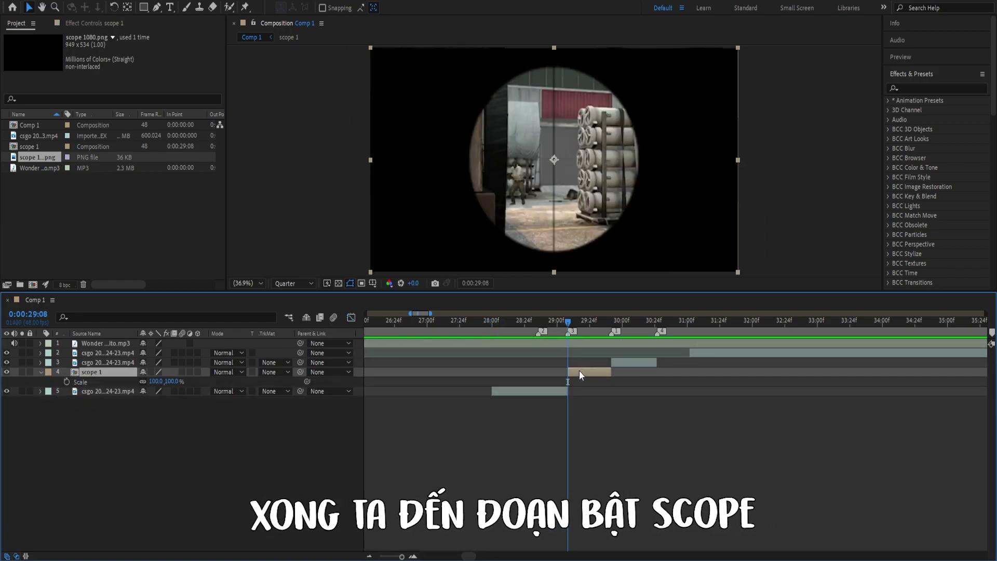
pyautogui.click(66, 381)
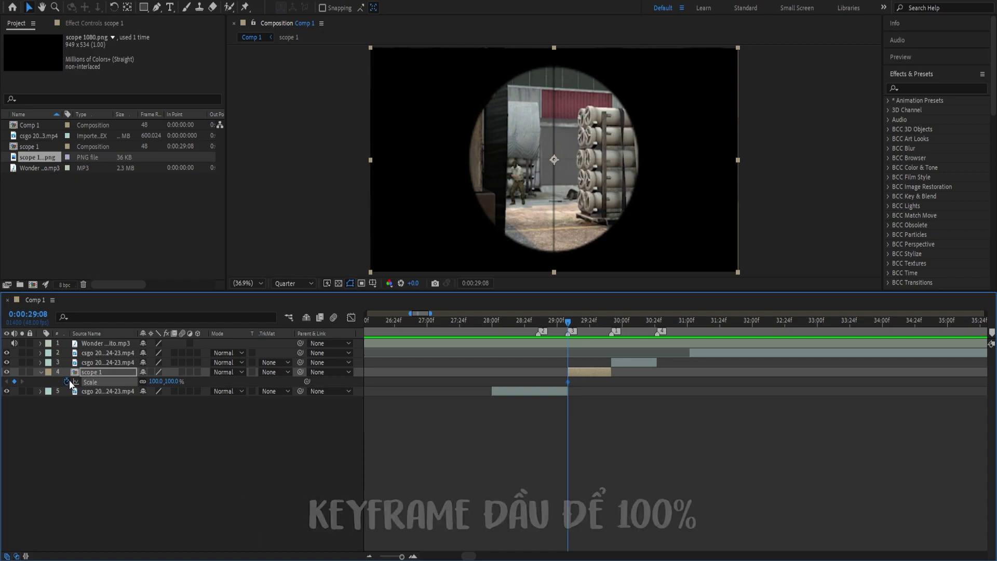
pyautogui.click(611, 323)
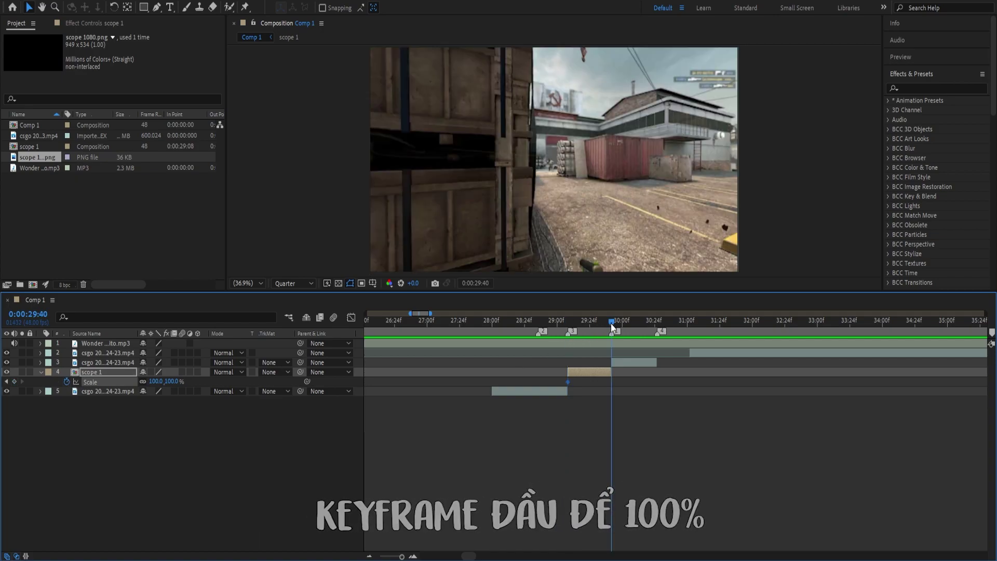
pyautogui.click(154, 381)
pyautogui.write('150')
pyautogui.click(454, 416)
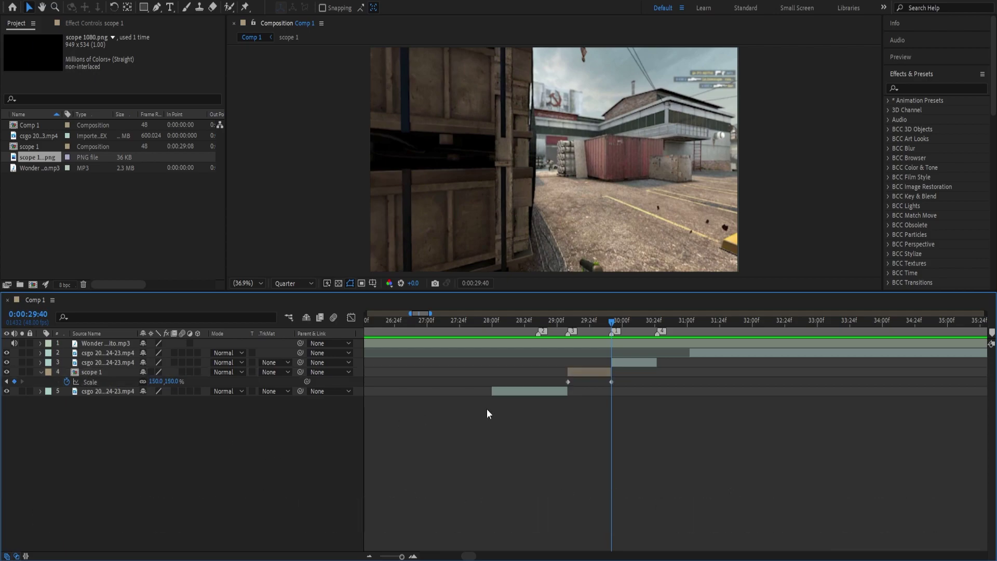
# Apply Easy Ease to both scope 1 Scale keyframes and pull their value-graph handles down to about 50% so the curve dips before rising.
pyautogui.moveTo(638, 391); pyautogui.dragTo(537, 373)
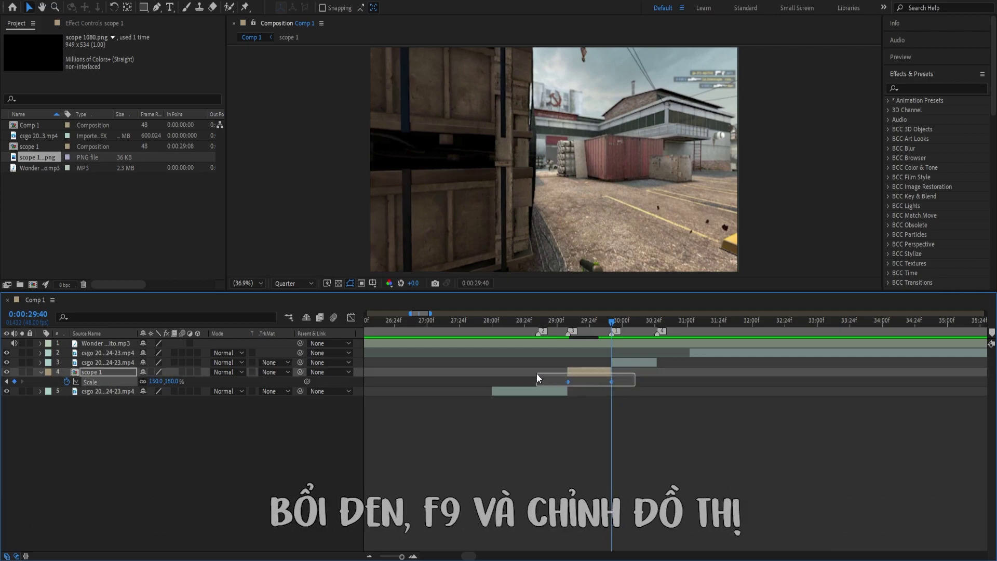
pyautogui.click(351, 317)
pyautogui.click(529, 518)
pyautogui.moveTo(585, 354); pyautogui.dragTo(739, 477)
pyautogui.moveTo(612, 482); pyautogui.dragTo(611, 540)
pyautogui.moveTo(558, 442); pyautogui.dragTo(615, 520)
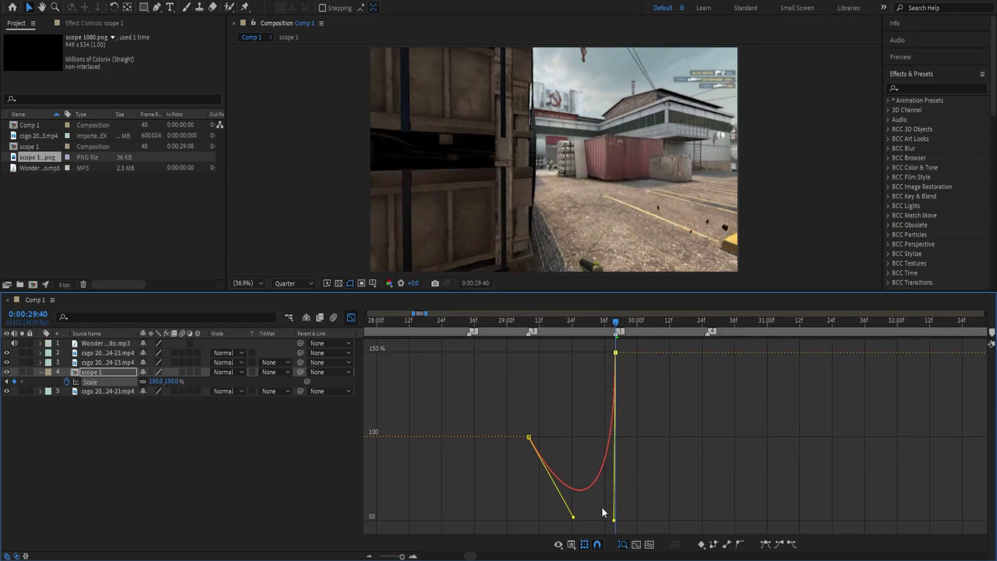
# Play back the scope zoom from 0:00:28:38, and raise both Scale curve handles slightly for a shallower dip.
pyautogui.click(478, 326)
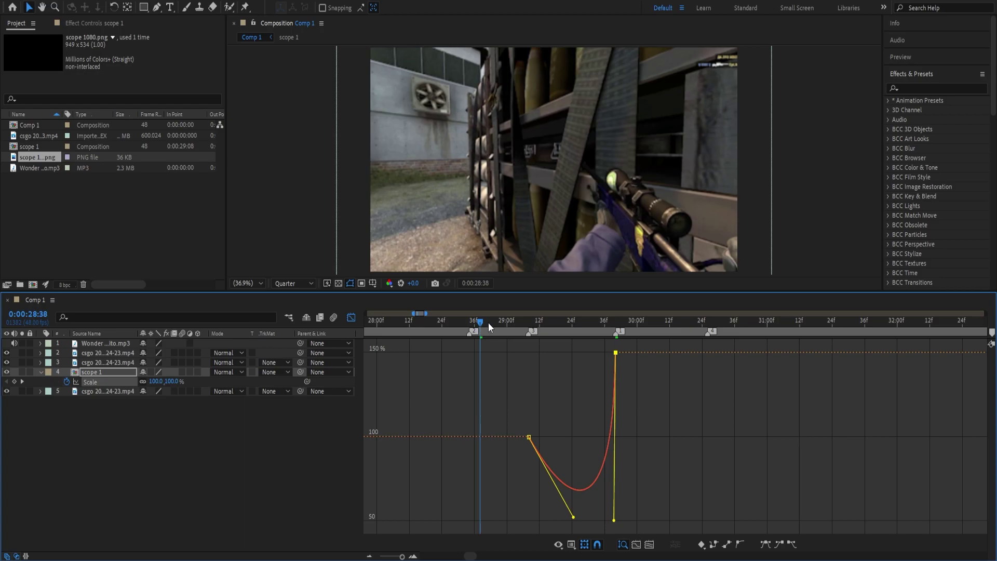
pyautogui.press('space')
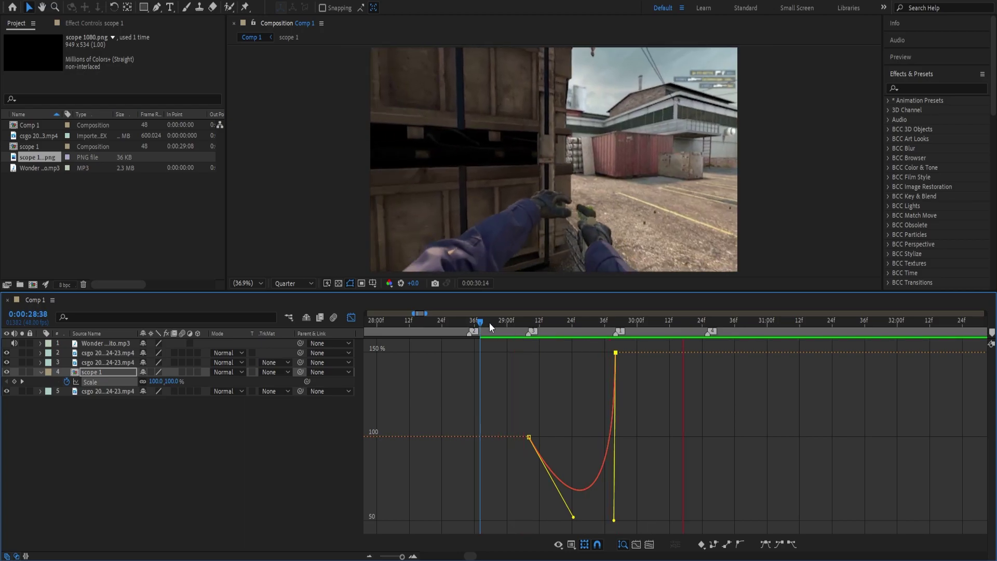
pyautogui.moveTo(493, 322); pyautogui.dragTo(581, 324)
pyautogui.moveTo(615, 520); pyautogui.dragTo(614, 493)
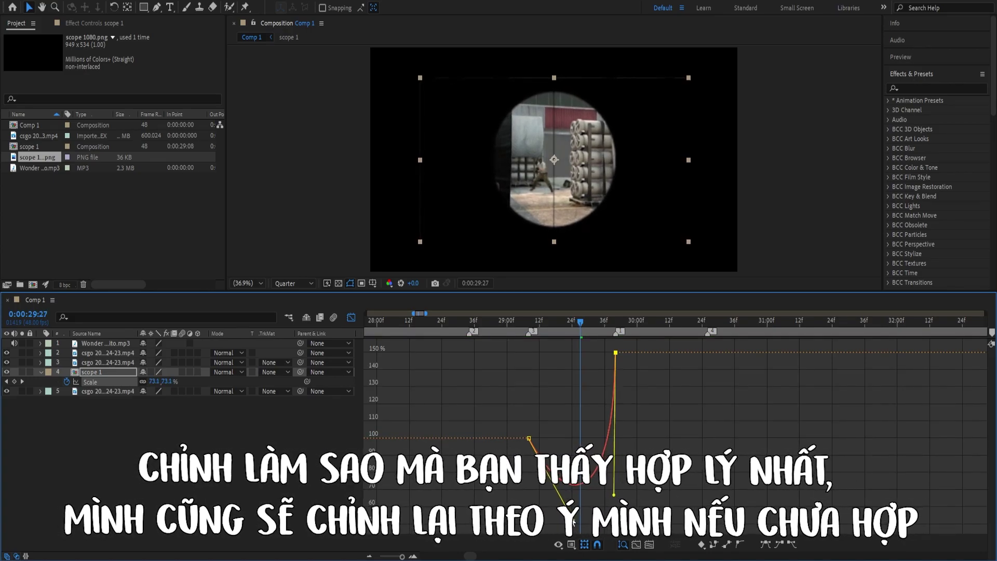
pyautogui.moveTo(573, 520); pyautogui.dragTo(566, 501)
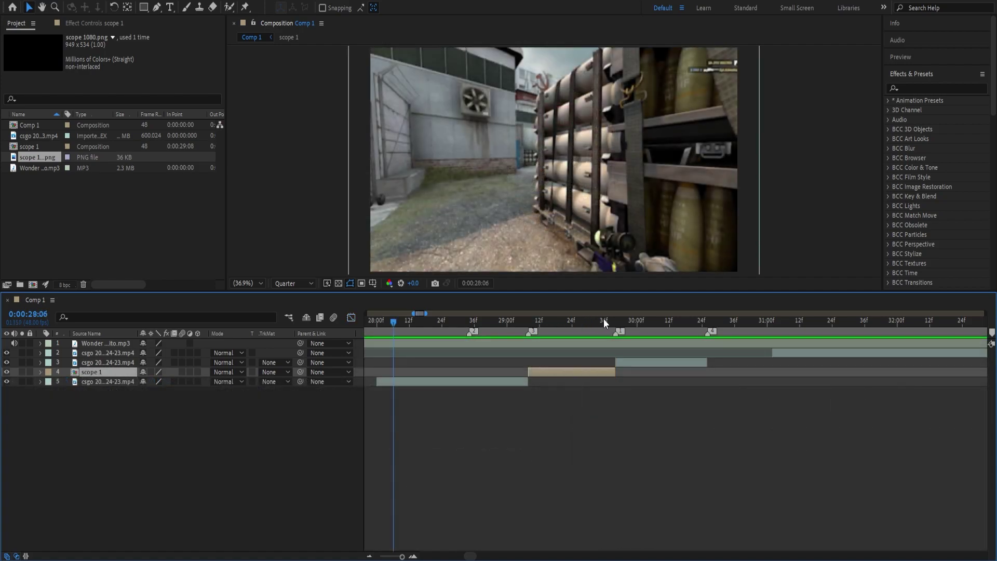
# Keyframe the Scale of the csgo clip following scope 1 at 100% on 0:00:29:40 and 120% on 0:00:30:26.
pyautogui.click(614, 324)
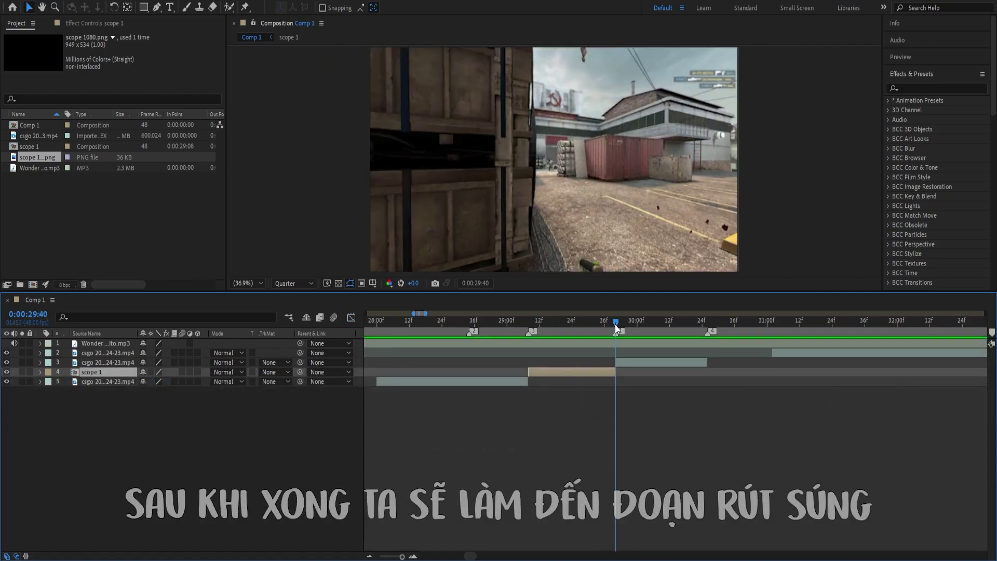
pyautogui.click(625, 363)
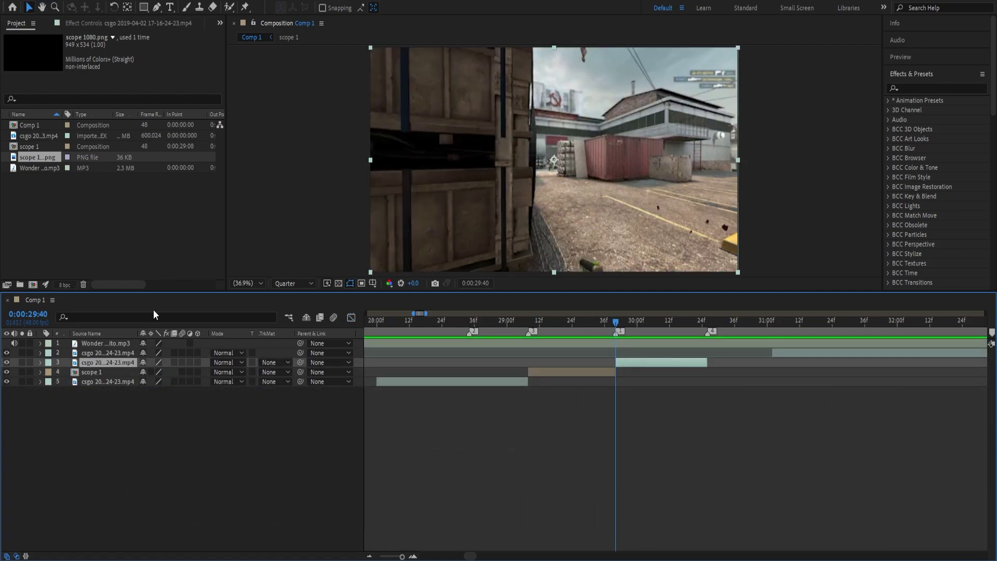
pyautogui.hotkey('alt', 'shift', 's')
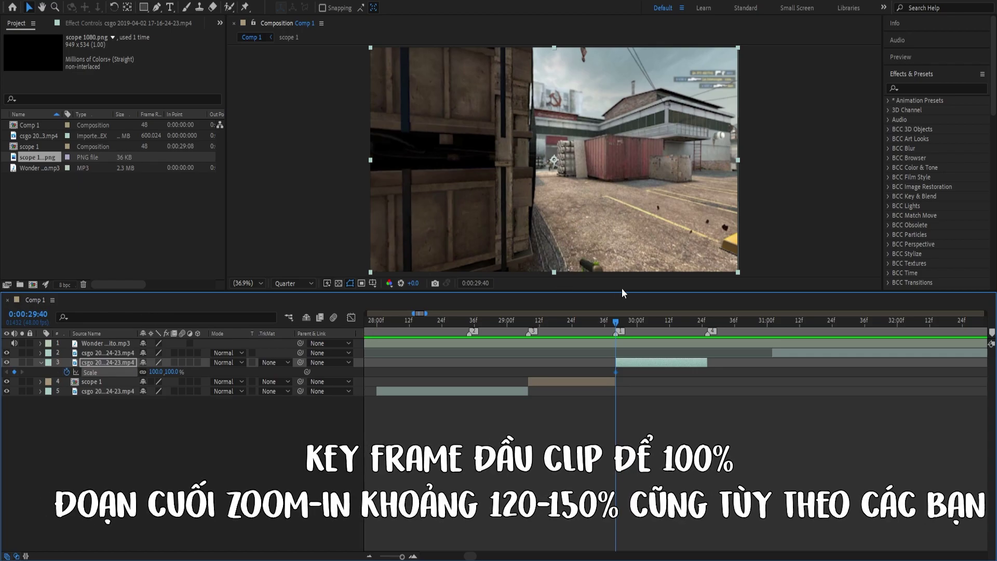
pyautogui.click(707, 324)
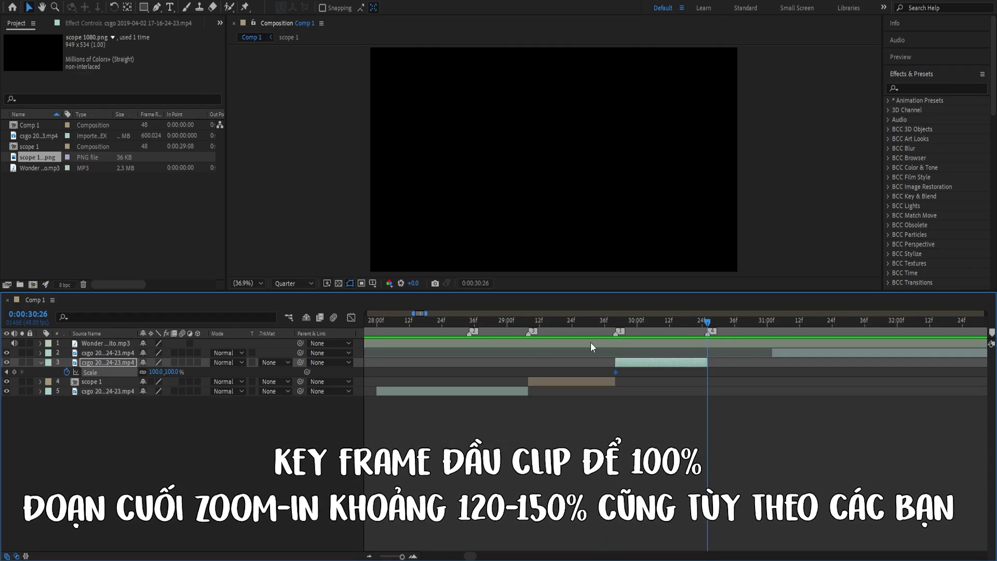
pyautogui.click(156, 372)
pyautogui.write('120')
pyautogui.press('Return')
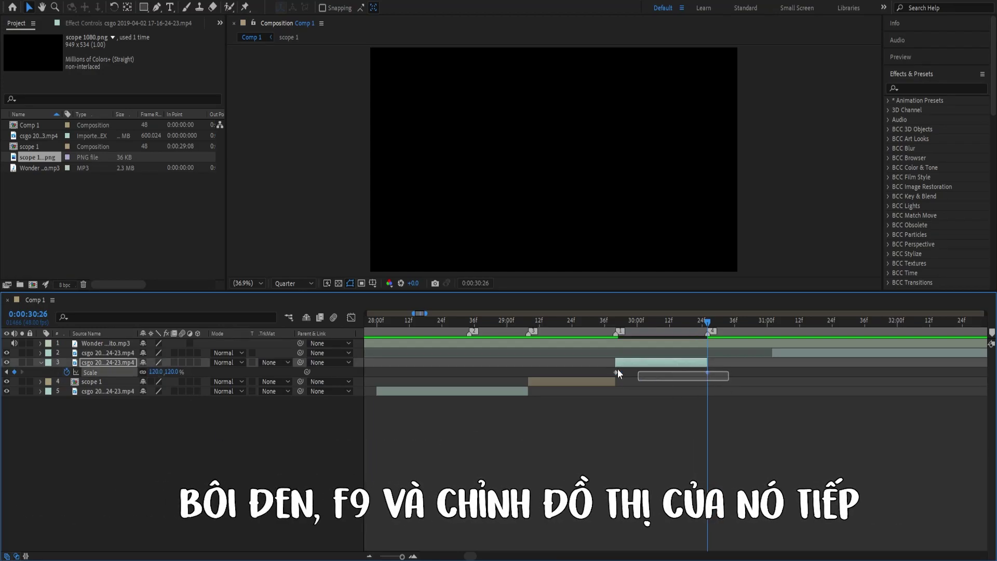
# Apply Easy Ease to this clip's Scale keyframes and pull the first one's value-graph handle almost straight up for a fast start.
pyautogui.press('F9')
pyautogui.click(351, 317)
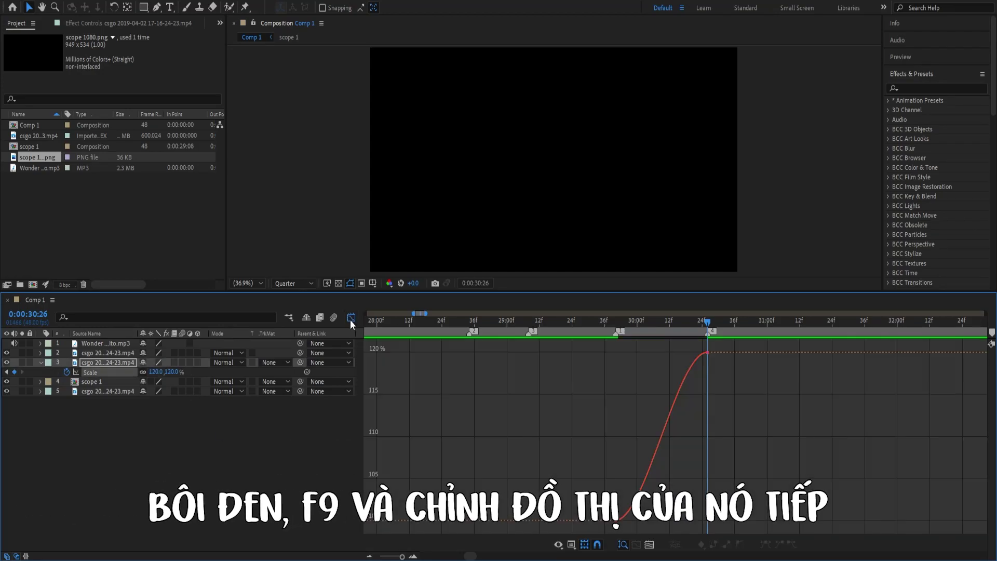
pyautogui.click(615, 519)
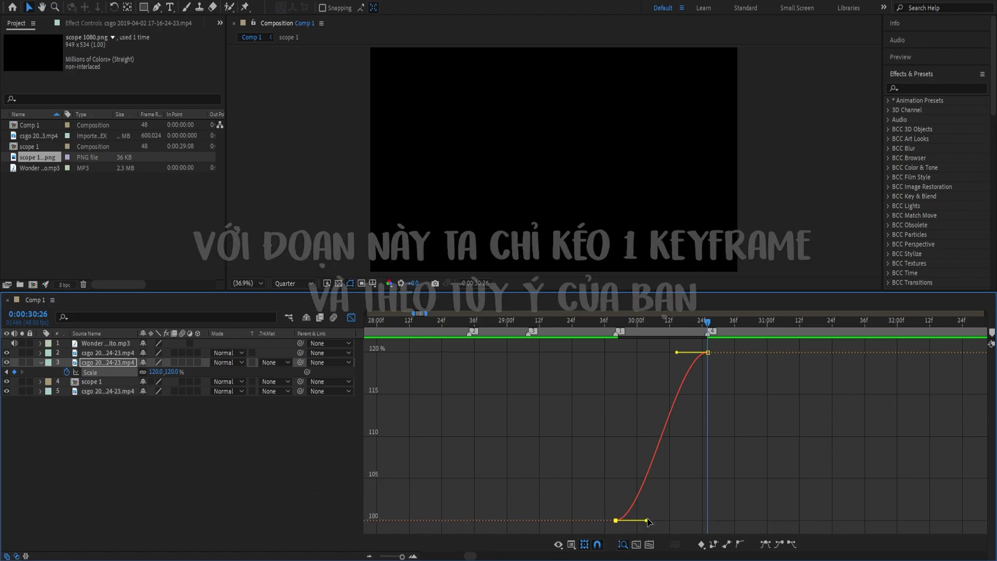
pyautogui.moveTo(646, 519); pyautogui.dragTo(619, 420)
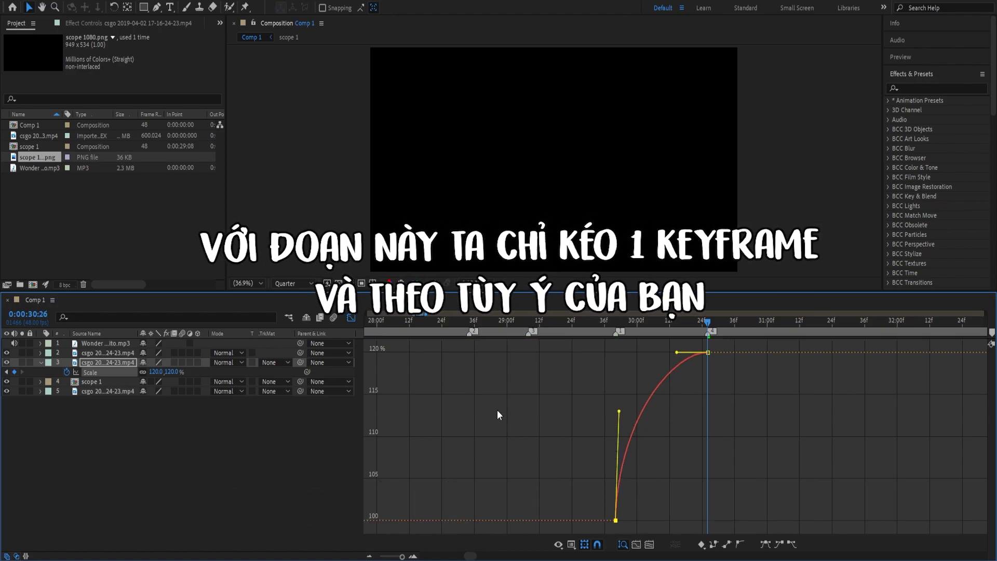
# Return to the layer view and play back the edited clips from 0:00:27:37.
pyautogui.hotkey('shift', 'F3')
pyautogui.press('-')
pyautogui.press('-')
pyautogui.press('-')
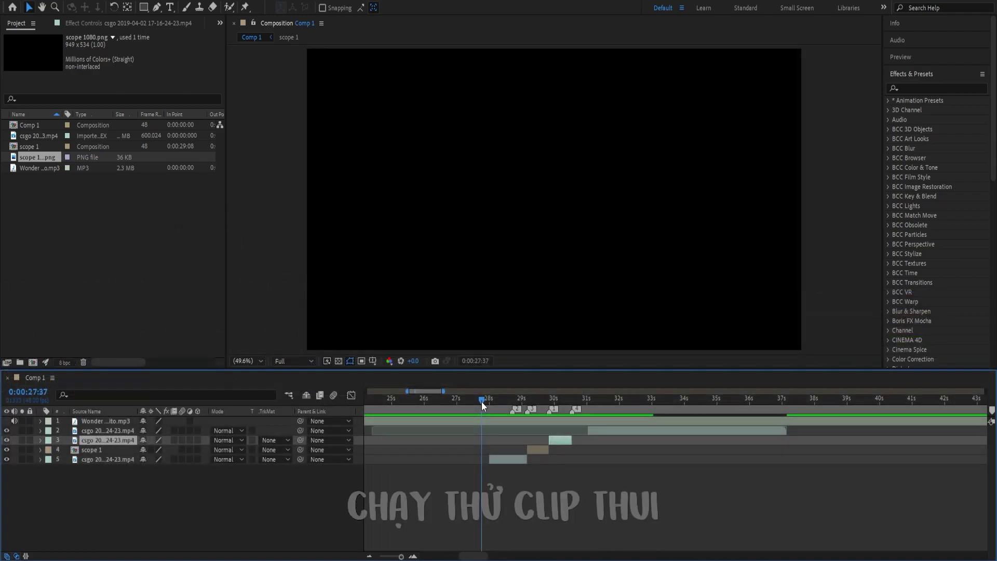
pyautogui.press('space')
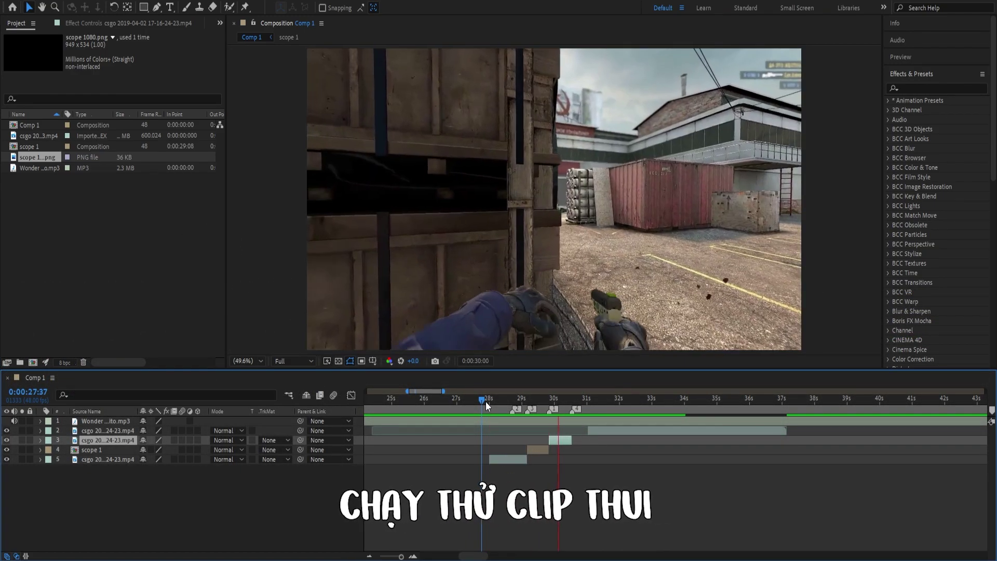
pyautogui.press('space')
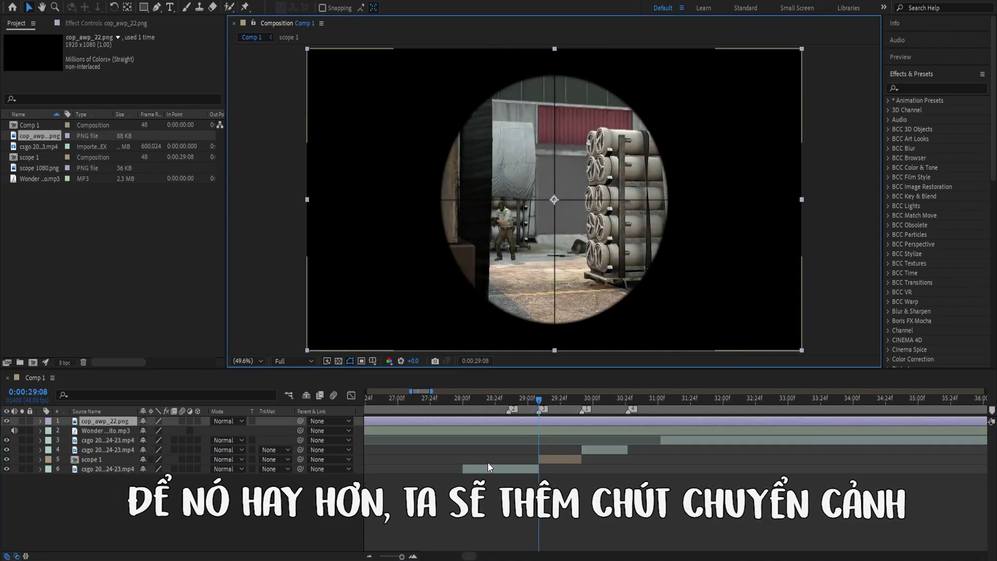
# Split the cop_awp_22.png layer at 0:00:29:08 and delete the part after the cut.
pyautogui.click(547, 420)
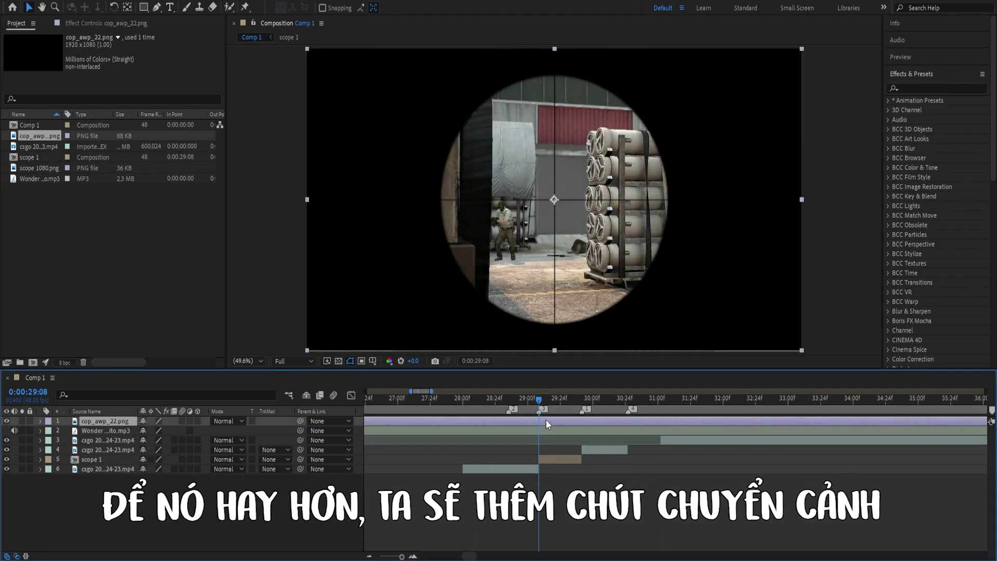
pyautogui.hotkey('ctrl', 'shift', 'd')
pyautogui.press('Delete')
# Split cop_awp_22.png at 0:00:28:47, delete the earlier part, and move the remaining piece directly above the scope 1 layer.
pyautogui.moveTo(516, 402); pyautogui.dragTo(528, 401)
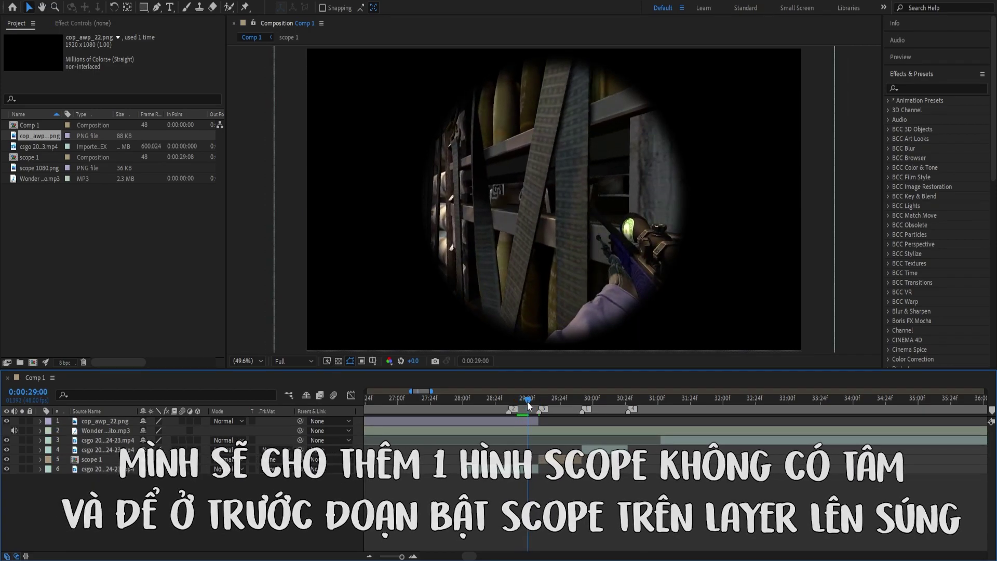
pyautogui.press('=')
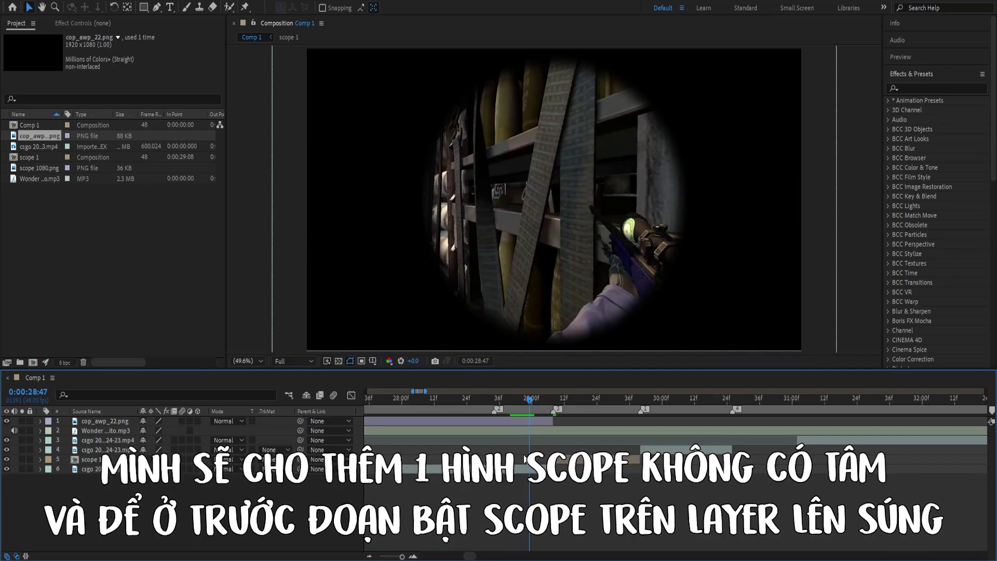
pyautogui.moveTo(529, 405)
pyautogui.mouseDown()
pyautogui.moveTo(552, 405)
pyautogui.moveTo(528, 405)
pyautogui.mouseUp()
pyautogui.click(531, 419)
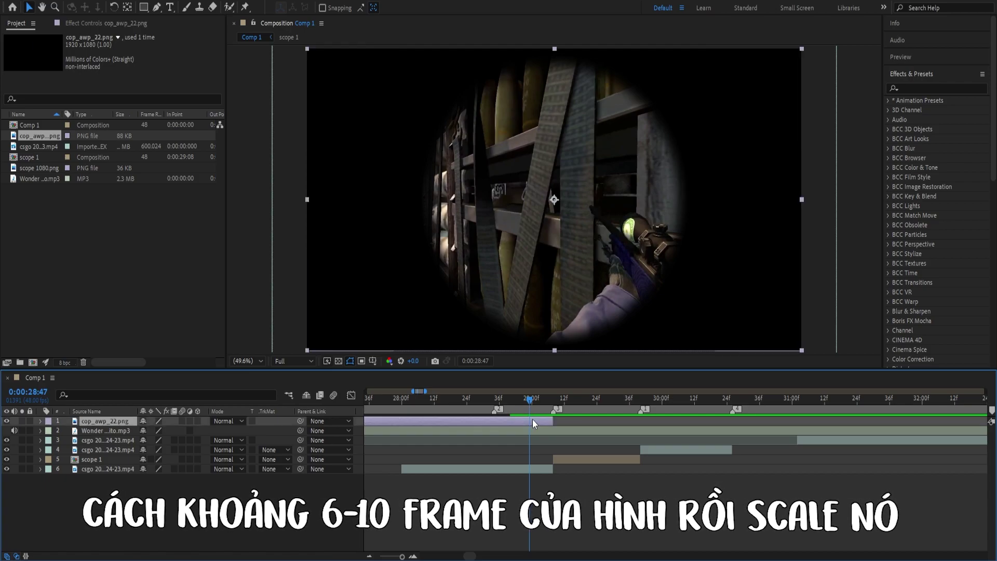
pyautogui.hotkey('ctrl', 'shift', 'd')
pyautogui.click(522, 429)
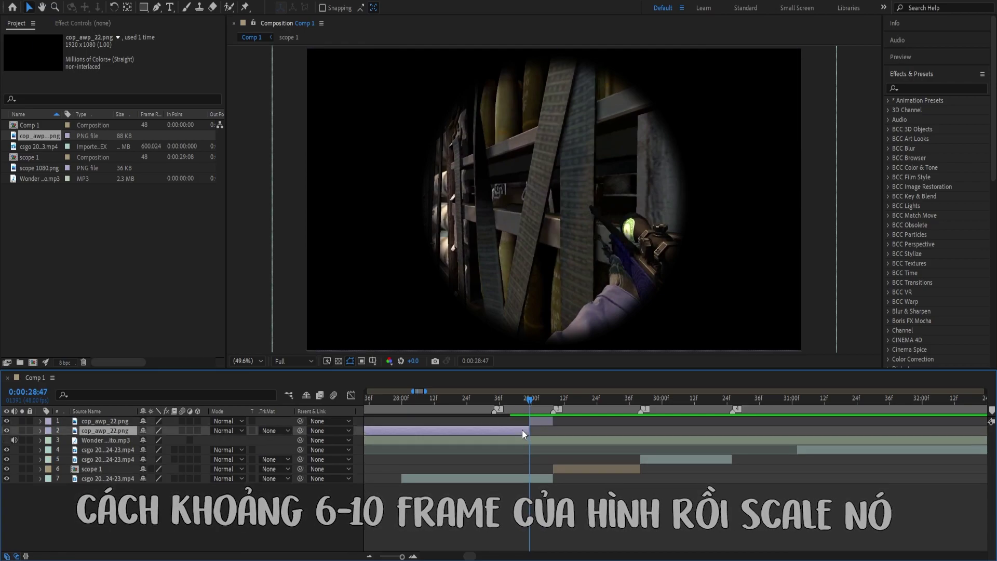
pyautogui.press('Delete')
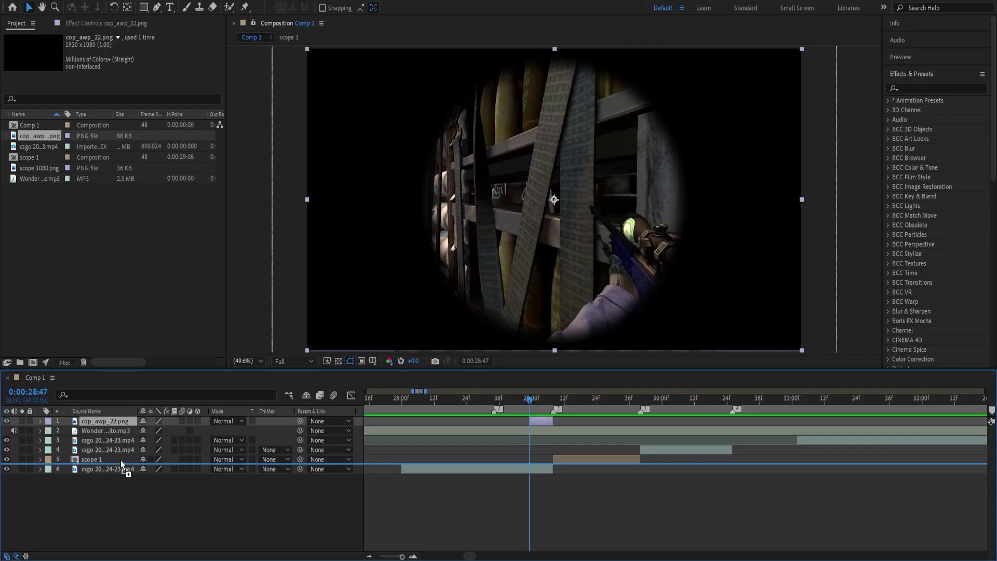
pyautogui.moveTo(125, 454); pyautogui.dragTo(126, 455)
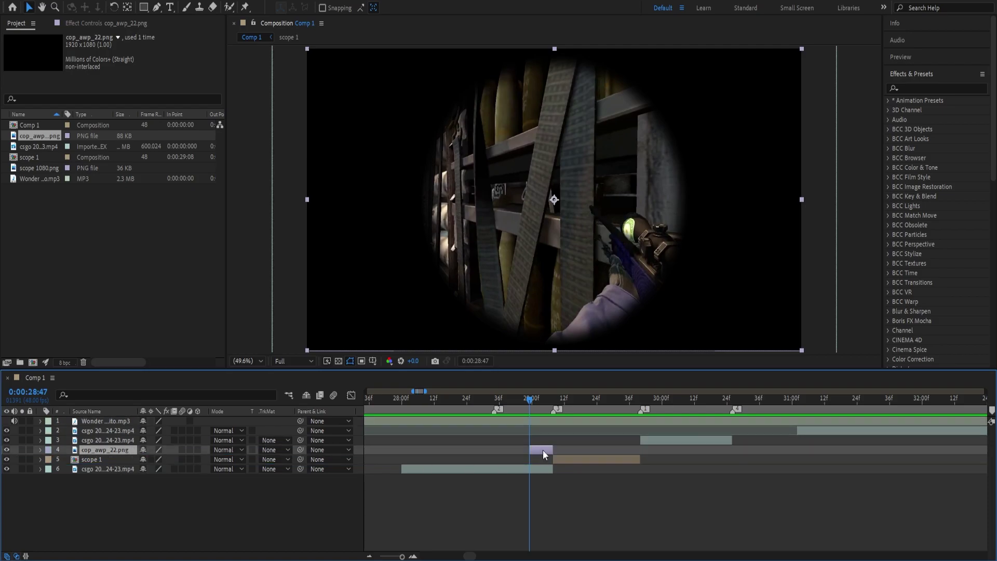
# Keyframe cop_awp_22.png's Scale from 234% at 0:00:28:47 to 100% at 0:00:29:08, and apply Easy Ease to both keyframes.
pyautogui.press('s')
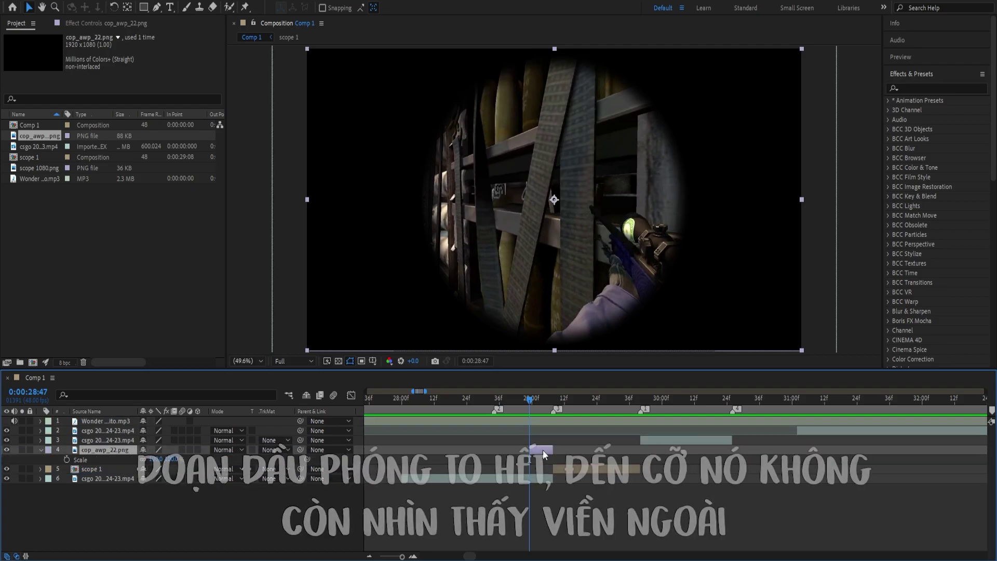
pyautogui.press('s')
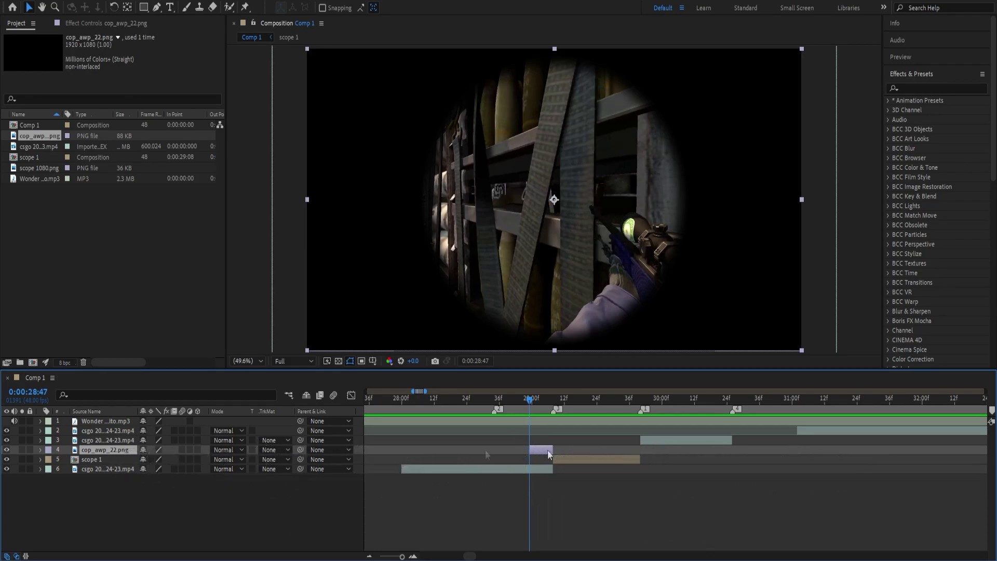
pyautogui.press('s')
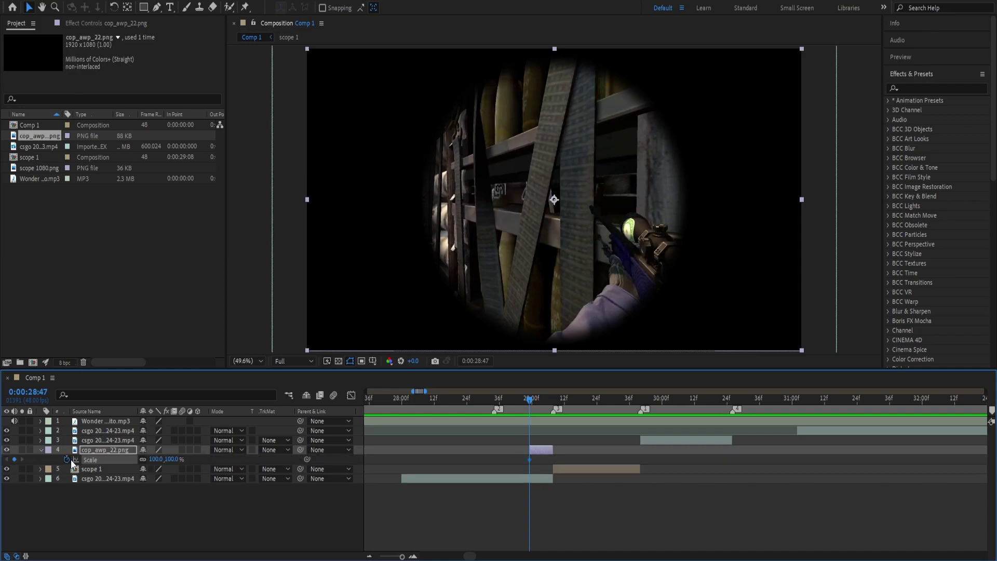
pyautogui.moveTo(157, 459); pyautogui.dragTo(217, 461)
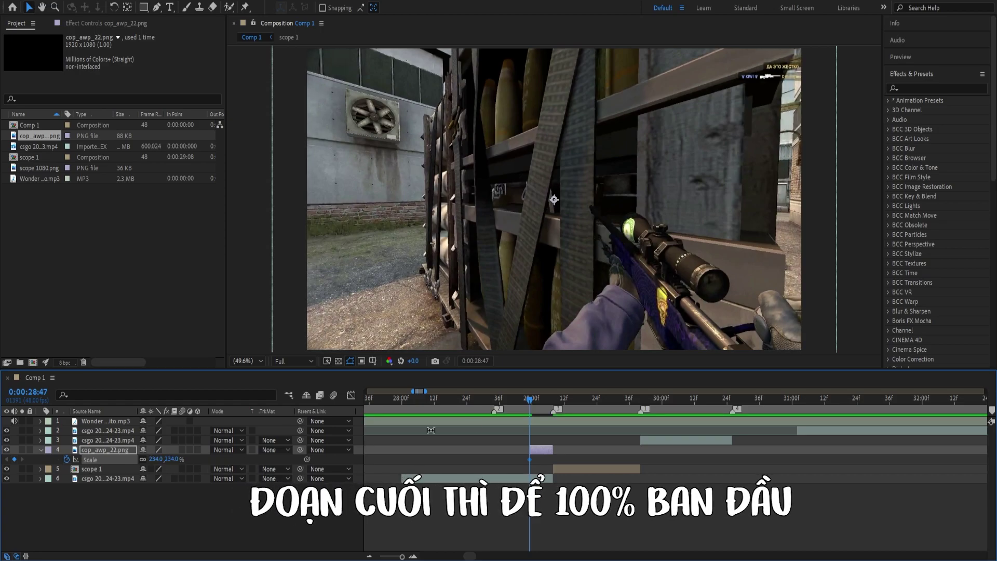
pyautogui.click(554, 403)
pyautogui.click(155, 459)
pyautogui.write('100')
pyautogui.click(507, 462)
pyautogui.moveTo(572, 455); pyautogui.dragTo(522, 467)
pyautogui.press('F9')
# Play back the scope overlay transition from 0:00:28:26, and move the playhead back to 0:00:27:38.
pyautogui.click(497, 399)
pyautogui.moveTo(498, 399); pyautogui.dragTo(473, 399)
pyautogui.press('space')
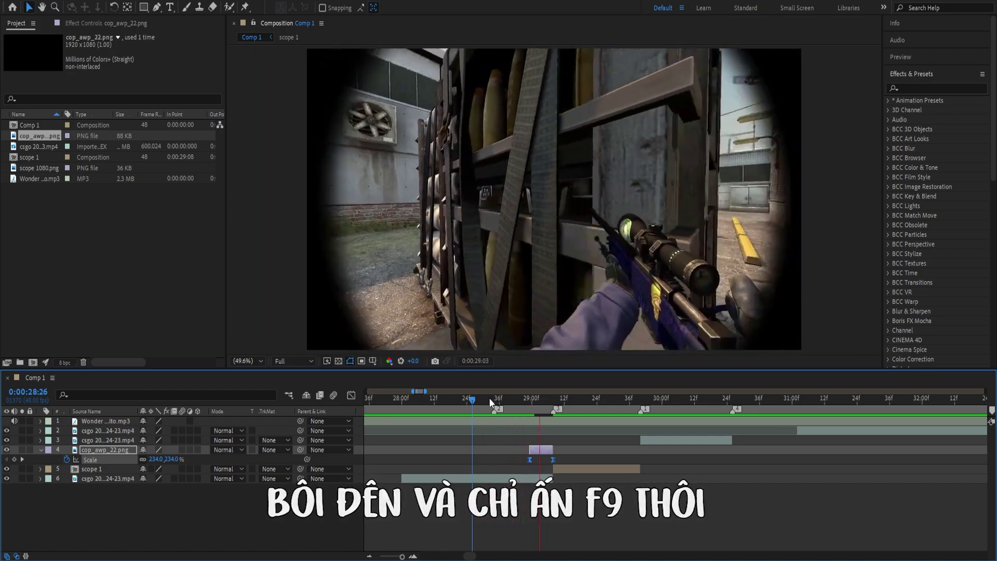
pyautogui.click(489, 397)
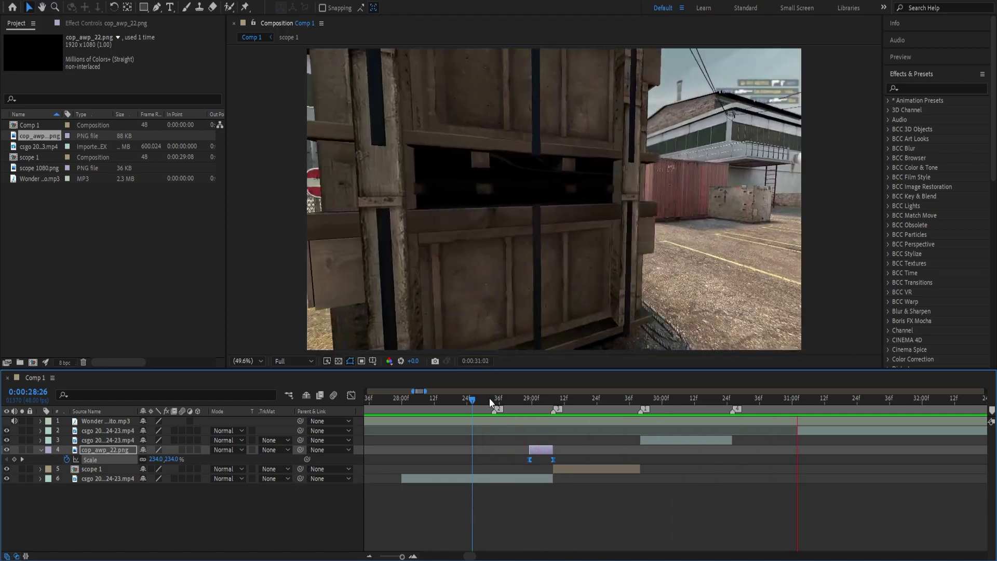
pyautogui.moveTo(490, 398); pyautogui.dragTo(372, 404)
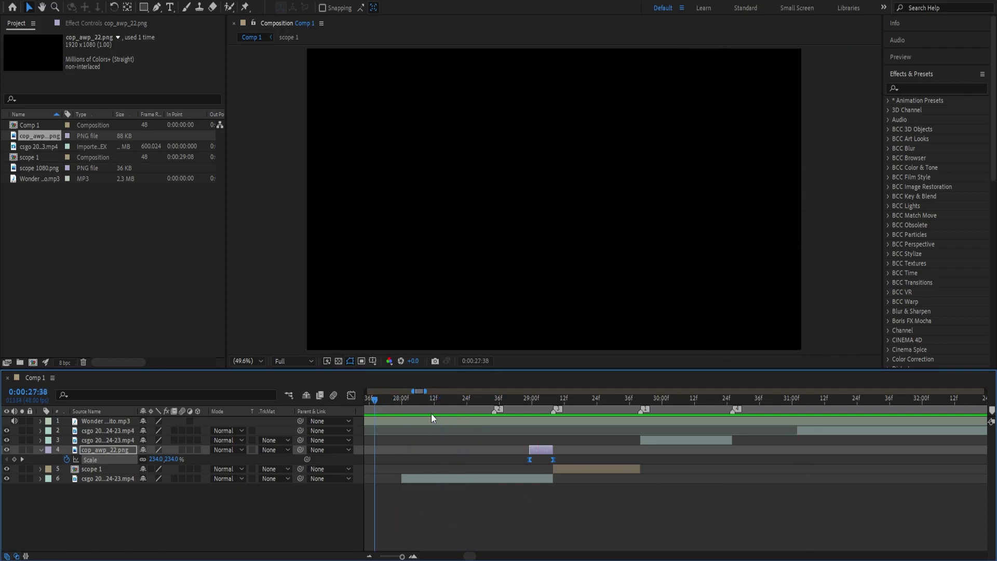
# Play back the scope overlay transition from 0:00:27:38, and move the playhead back to the scope-in moment.
pyautogui.press('space')
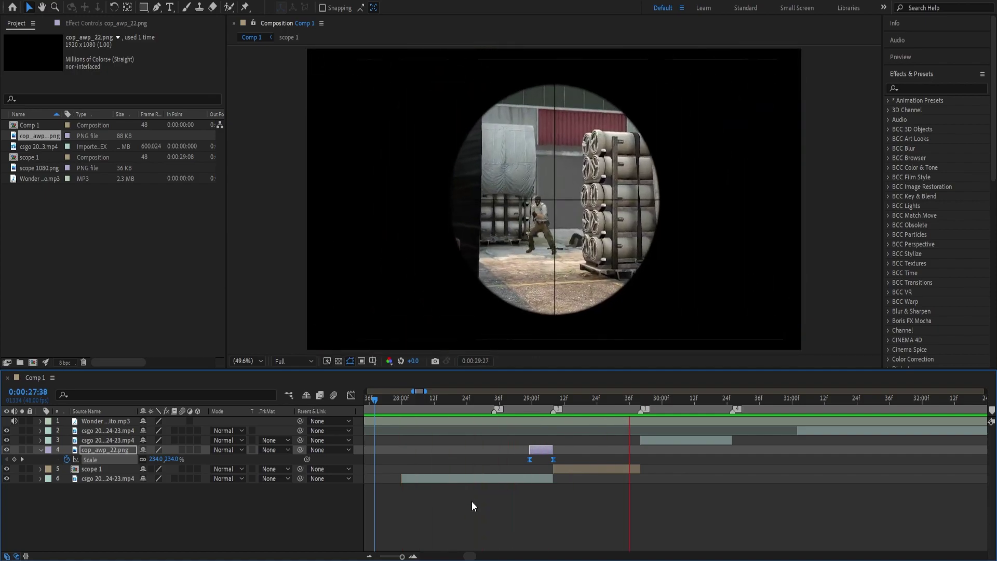
pyautogui.click(528, 399)
pyautogui.moveTo(540, 405); pyautogui.dragTo(556, 407)
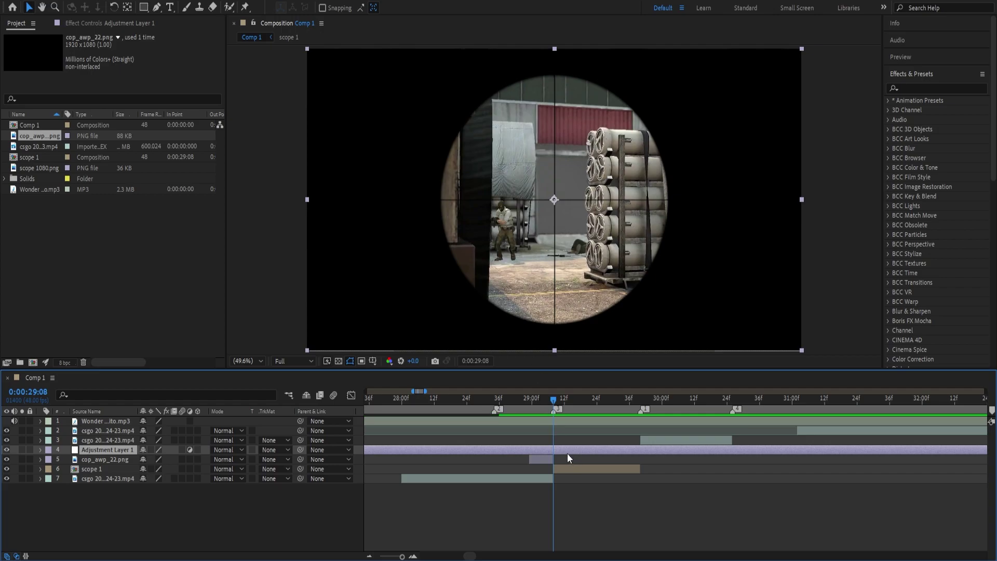
# Add an adjustment layer above cop_awp_22.png, split it at 0:00:29:12 and delete the part after the cut.
pyautogui.click(564, 399)
pyautogui.scroll(2, 563, 465)
pyautogui.hotkey('ctrl', 'shift', 'd')
pyautogui.click(580, 451)
pyautogui.press('Delete')
# Split Adjustment Layer 1 at 0:00:29:04 and delete the part before the cut.
pyautogui.click(534, 400)
pyautogui.moveTo(532, 398); pyautogui.dragTo(523, 398)
pyautogui.click(547, 449)
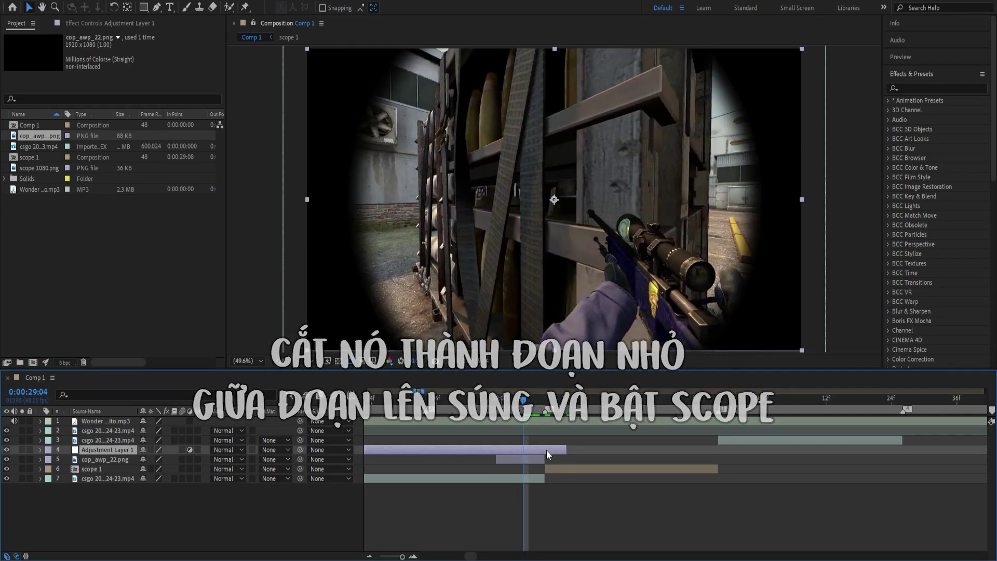
pyautogui.hotkey('ctrl', 'shift', 'd')
pyautogui.click(518, 461)
pyautogui.press('Delete')
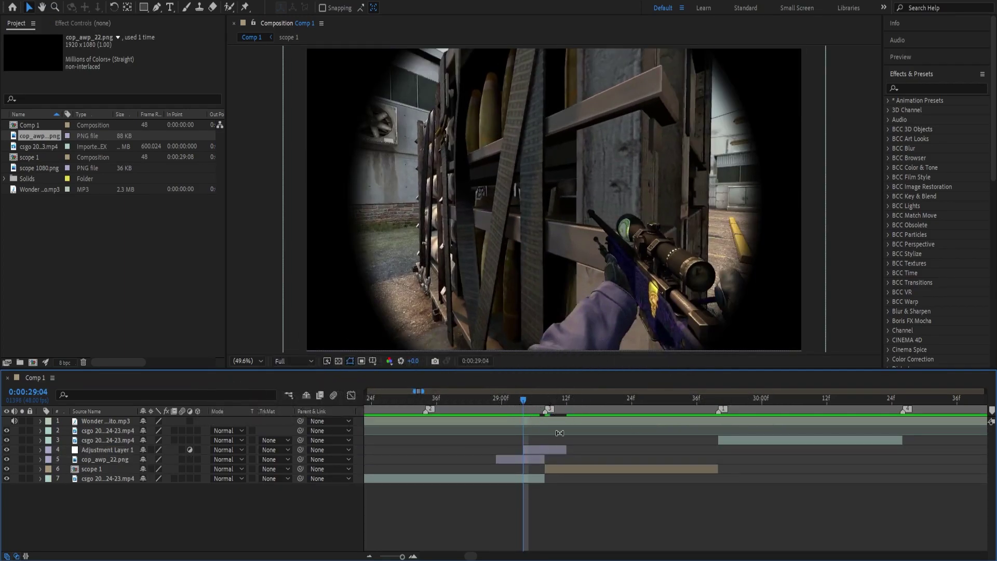
# Search the effects for blur, apply BCC Lens Blur OBS to Adjustment Layer 1, and keyframe its Iris Scale at 15 at 0:00:29:08.
pyautogui.click(943, 89)
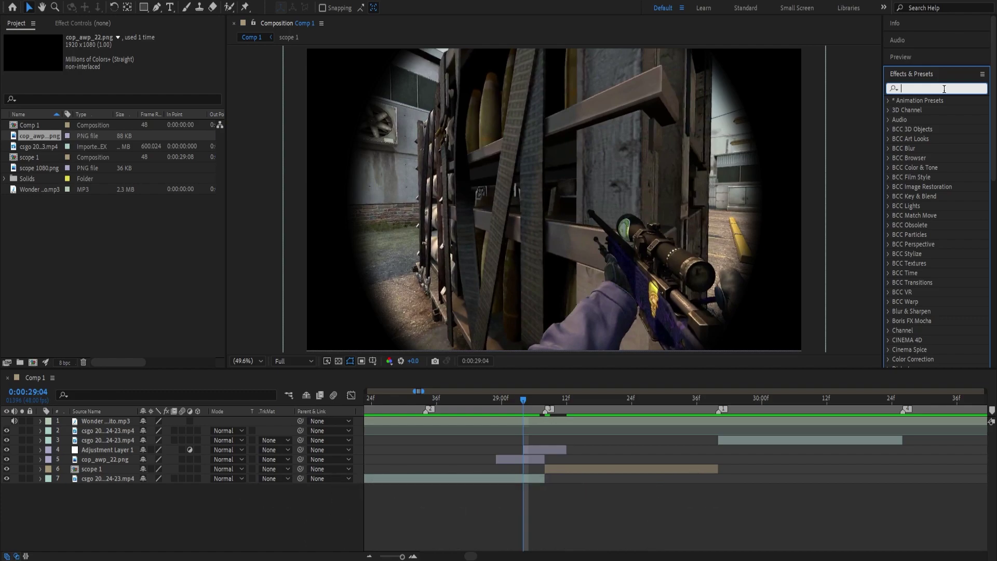
pyautogui.write('blur')
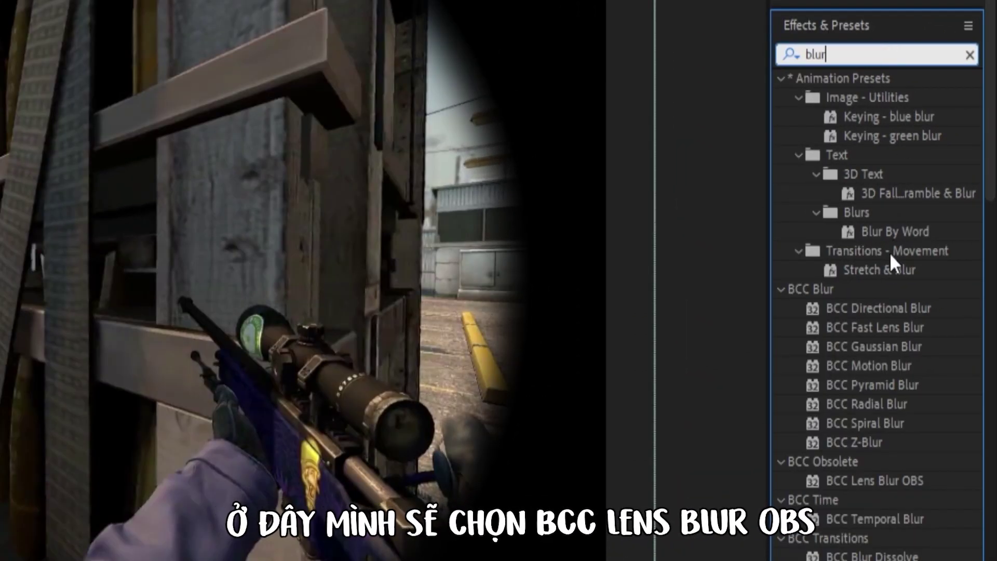
pyautogui.moveTo(892, 481); pyautogui.dragTo(864, 491)
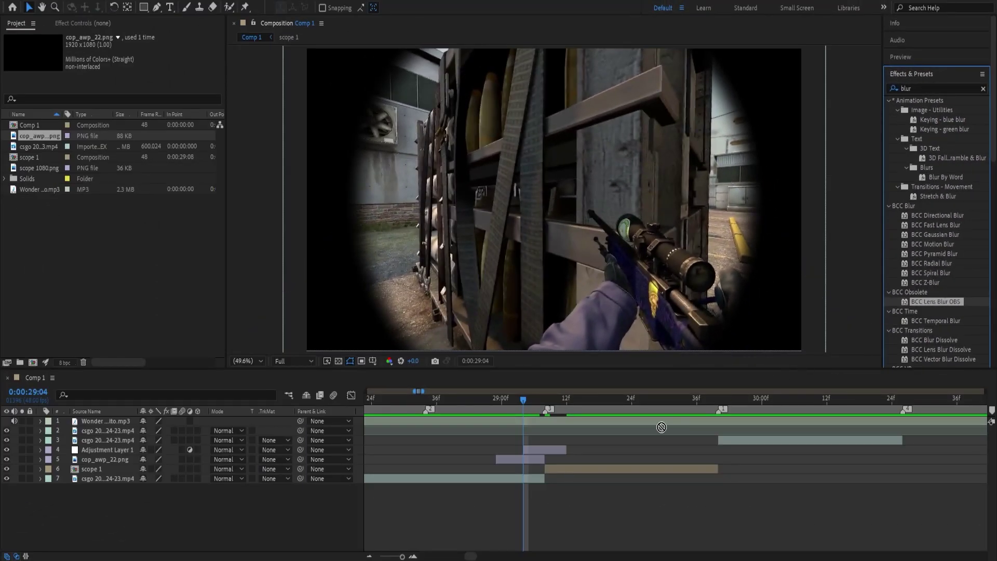
pyautogui.moveTo(661, 427); pyautogui.dragTo(546, 449)
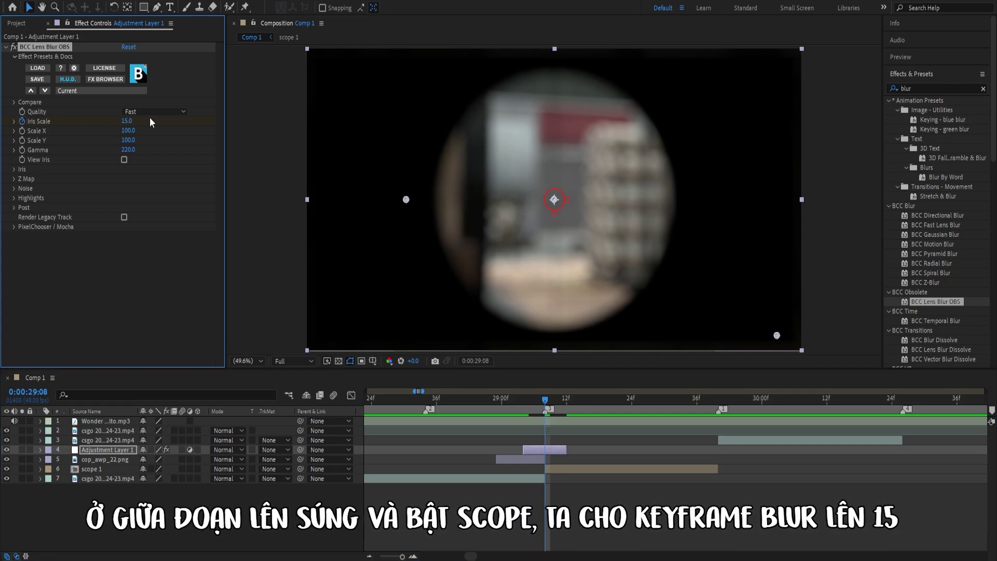
# Keyframe the lens blur's Iris Scale at 0 at both 0:00:29:04 and 0:00:29:12, and select the Iris Scale keyframes.
pyautogui.click(524, 398)
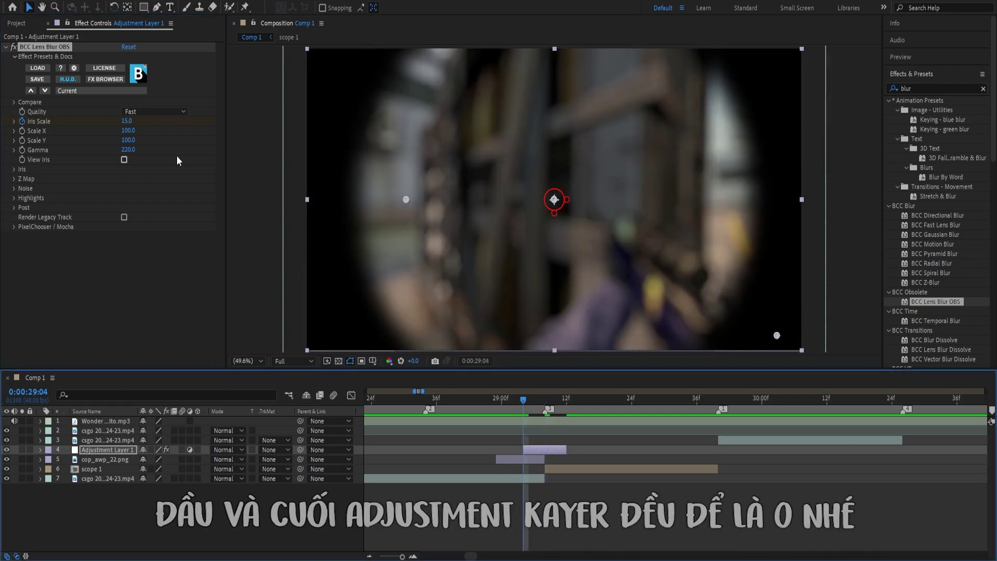
pyautogui.click(566, 403)
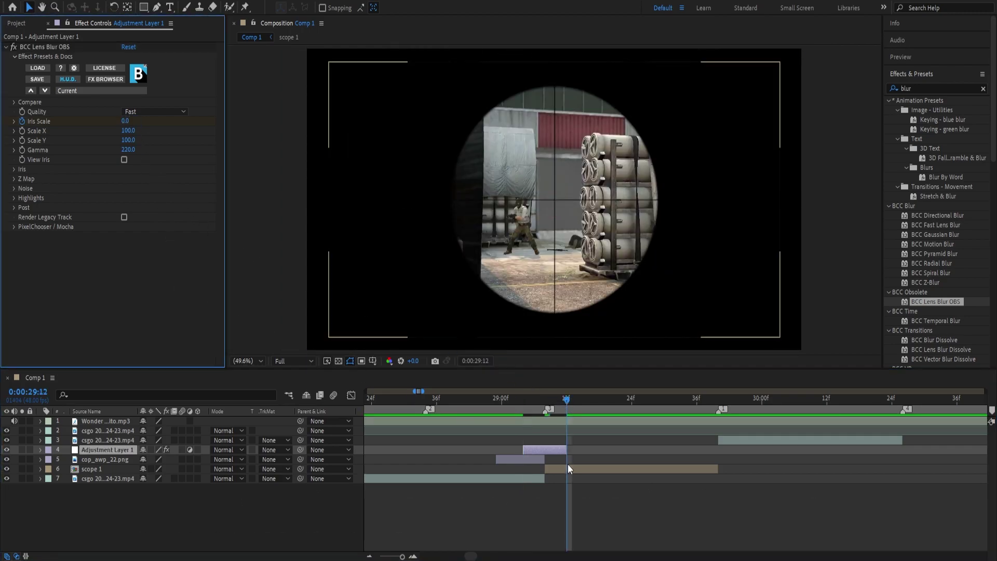
pyautogui.press('u')
pyautogui.moveTo(588, 465); pyautogui.dragTo(512, 474)
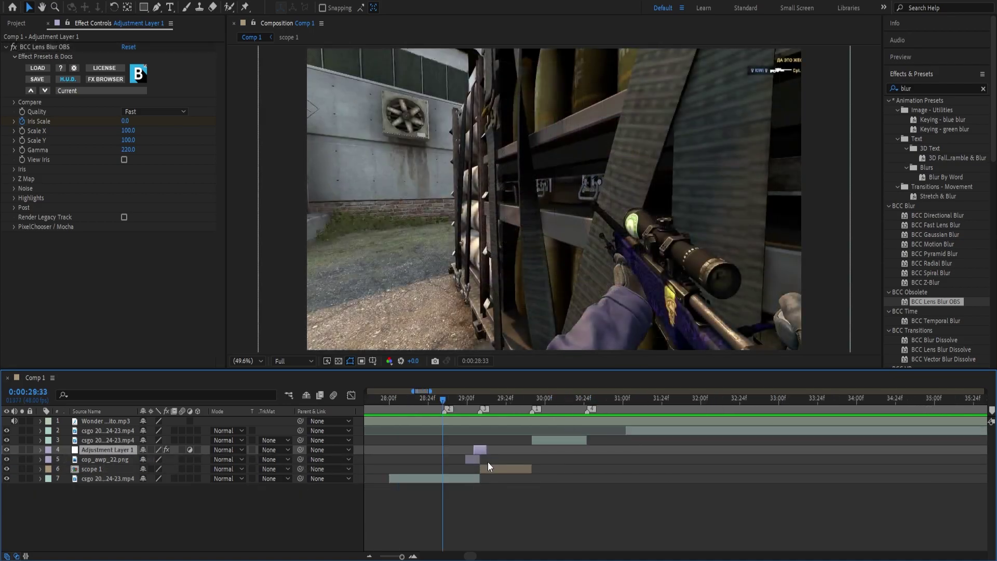
# Play back the blurred scope transition from 0:00:27:41.
pyautogui.scroll(-1, 487, 462)
pyautogui.moveTo(441, 399); pyautogui.dragTo(433, 402)
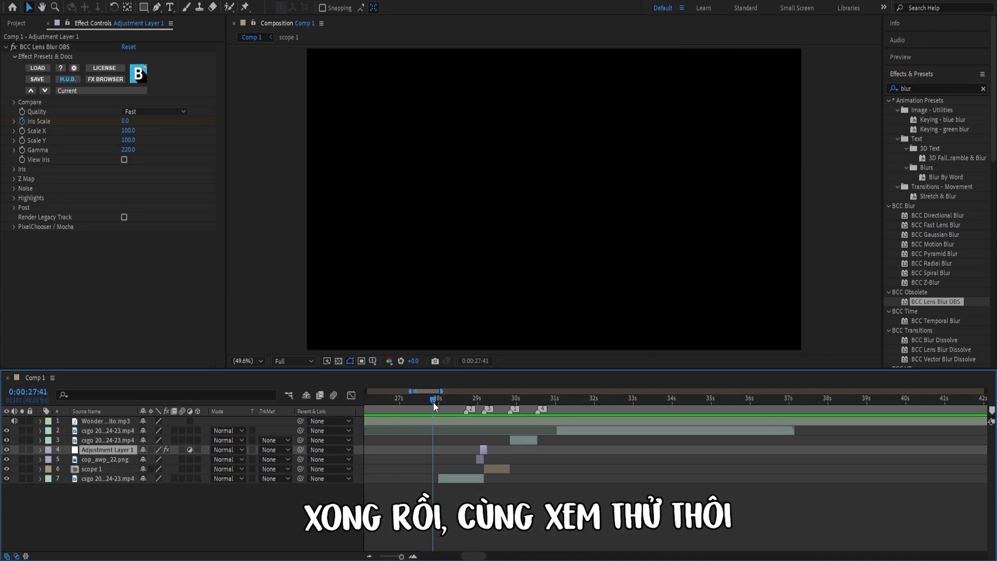
pyautogui.press('space')
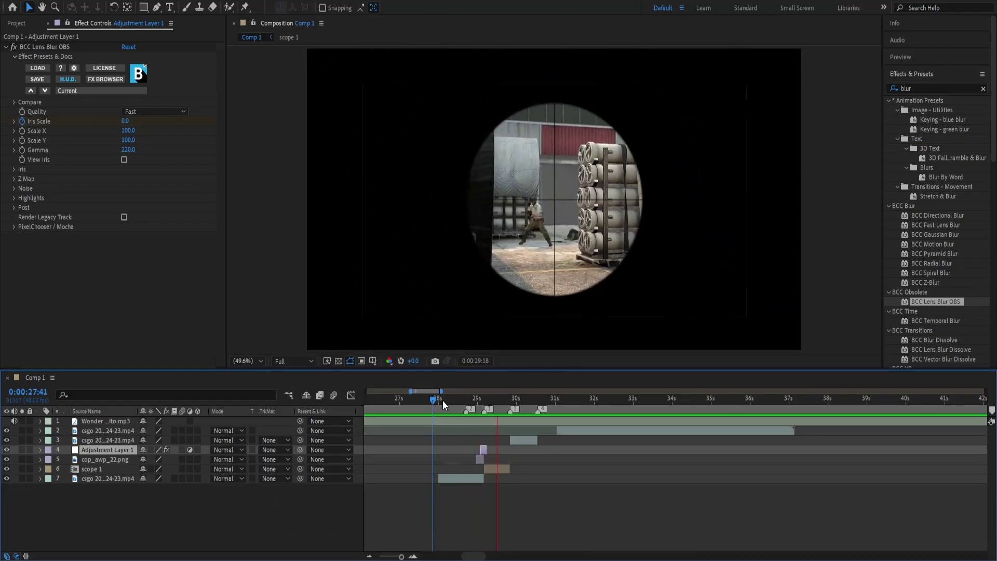
pyautogui.click(442, 400)
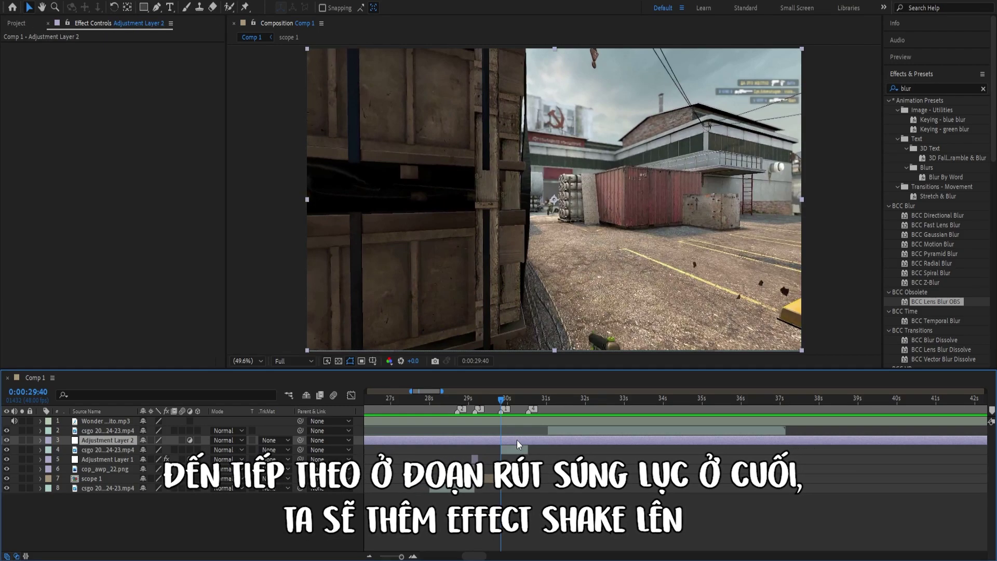
# Add a second adjustment layer above the pistol-draw clip, trim it to span 0:00:29:40 to 0:00:30:26, and return to its start.
pyautogui.hotkey('ctrl', 'shift', 'd')
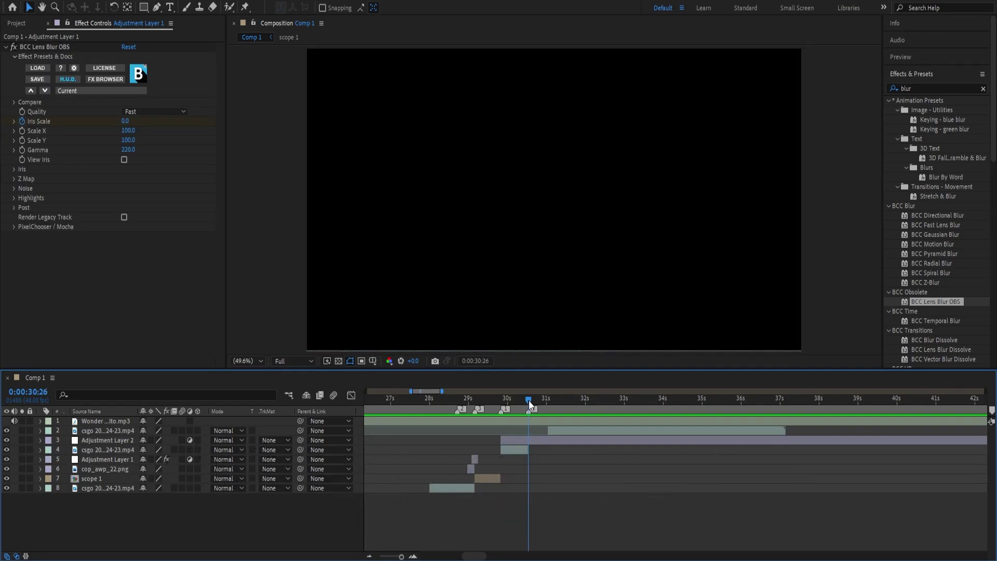
pyautogui.click(535, 436)
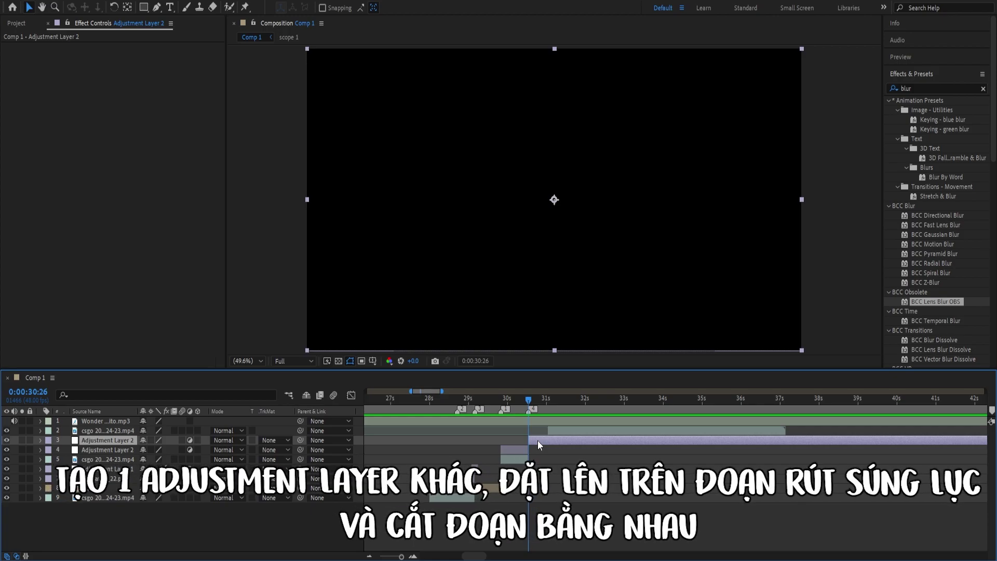
pyautogui.hotkey('alt', ']')
pyautogui.click(502, 400)
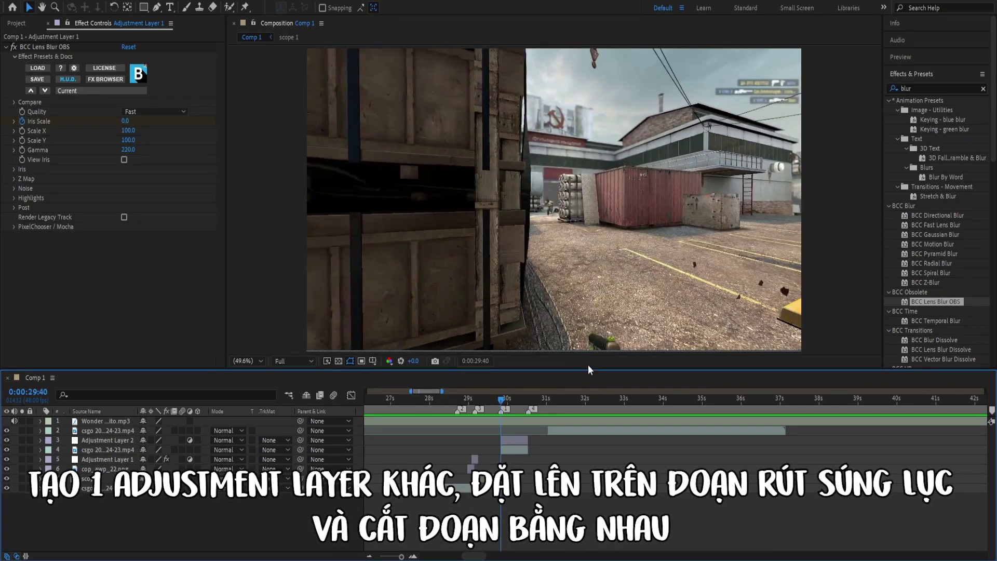
# Search the effects for shake, apply S_Shake to Adjustment Layer 2, and preview it from 0:00:29:40.
pyautogui.click(918, 88)
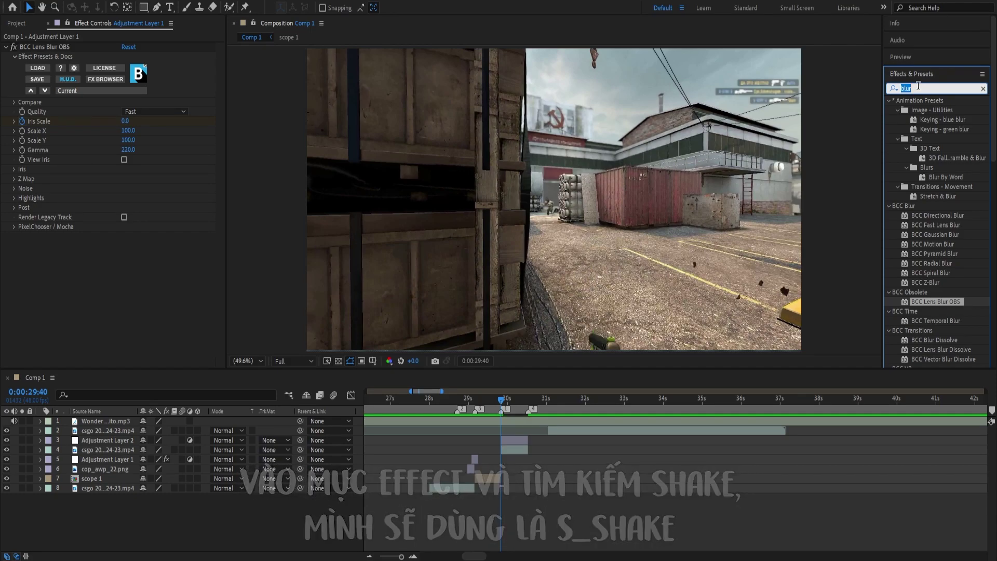
pyautogui.press('BackSpace')
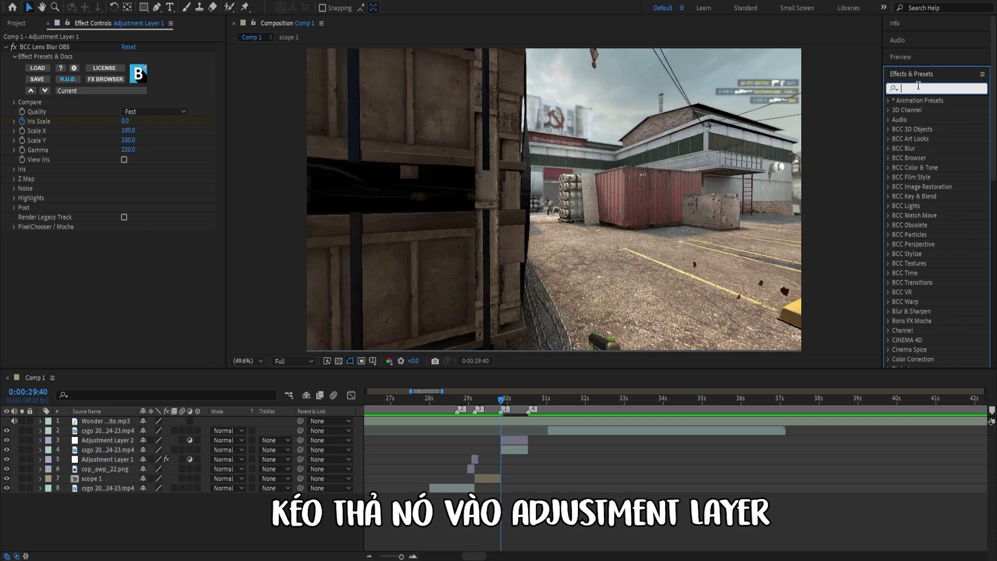
pyautogui.write('shake')
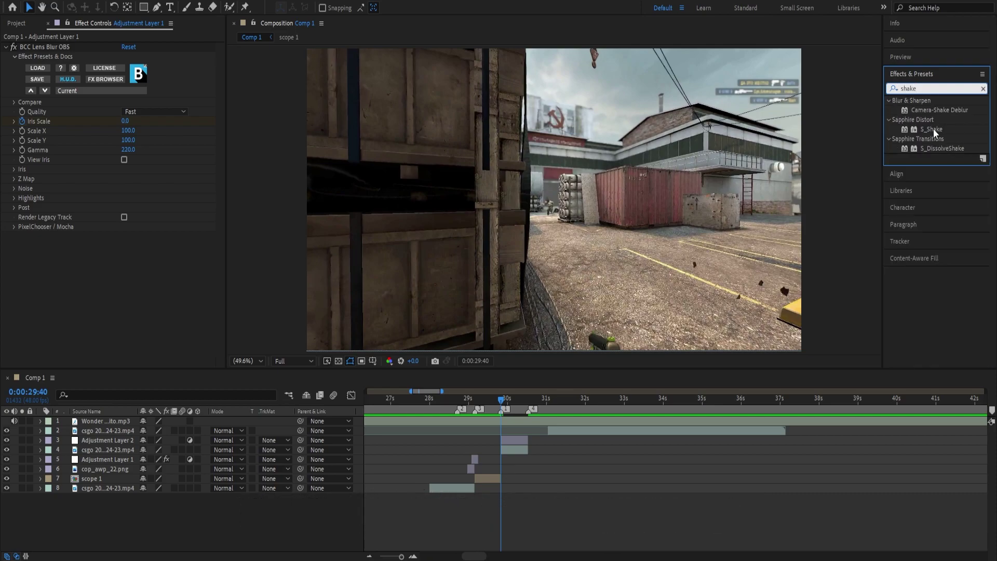
pyautogui.moveTo(519, 443); pyautogui.dragTo(518, 444)
pyautogui.scroll(3, 514, 445)
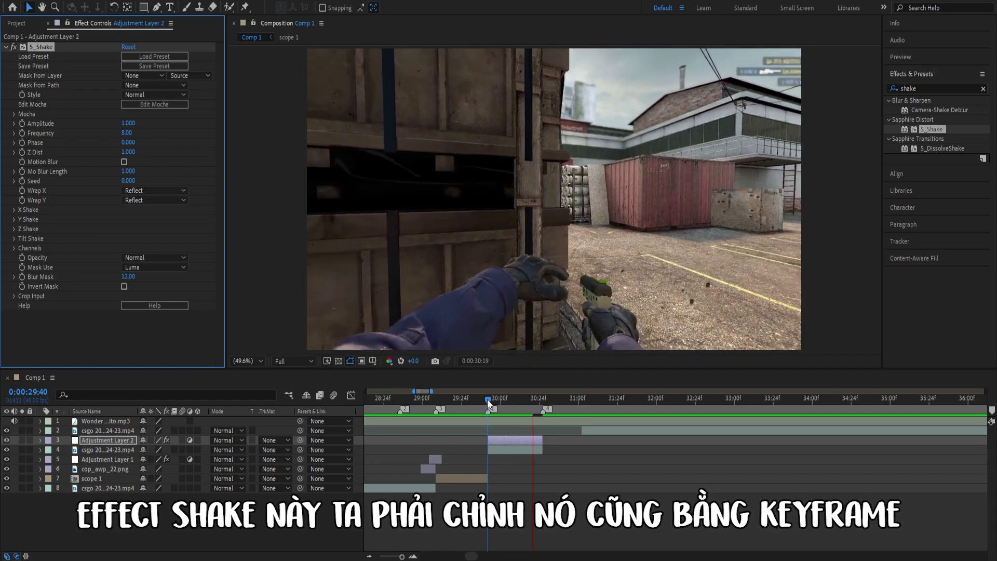
pyautogui.click(487, 400)
pyautogui.press('space')
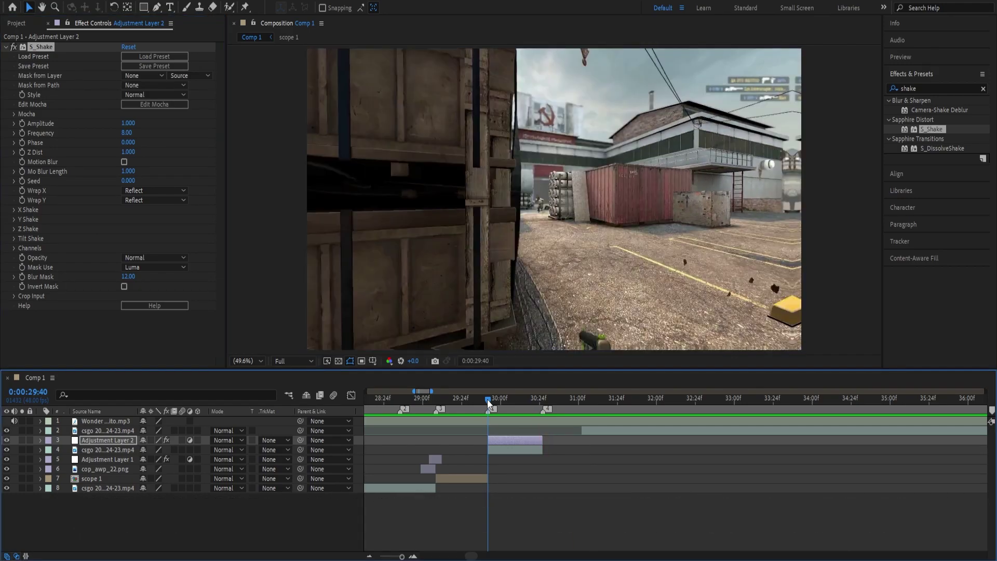
# Set S_Shake's X Rand Amp to 0 on Adjustment Layer 2.
pyautogui.click(37, 232)
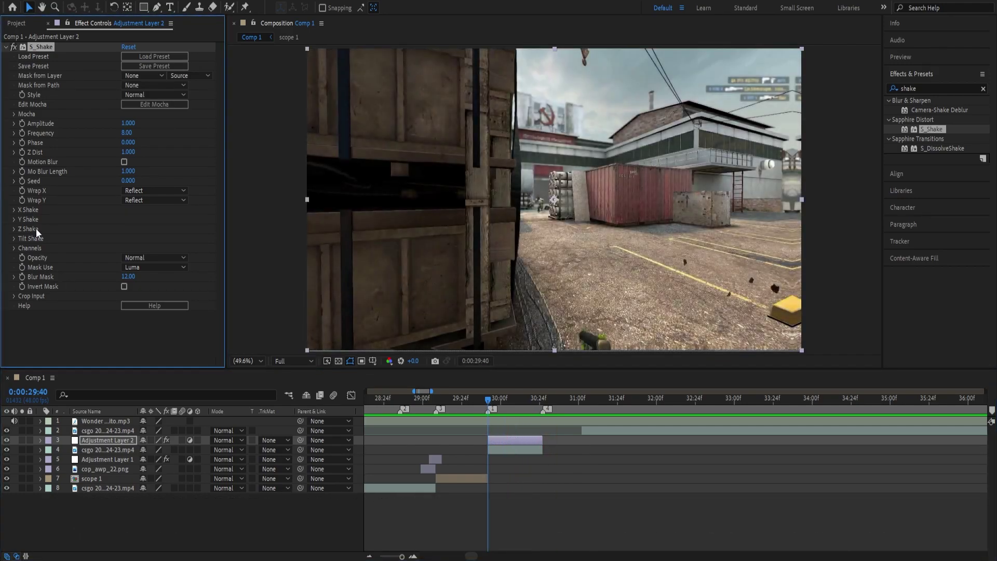
pyautogui.click(14, 229)
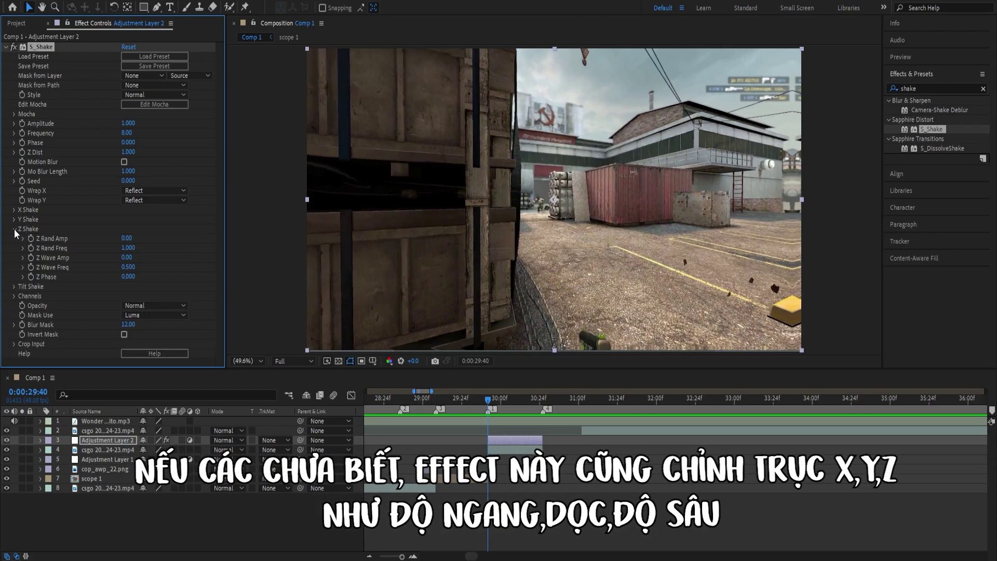
pyautogui.click(15, 229)
pyautogui.click(14, 210)
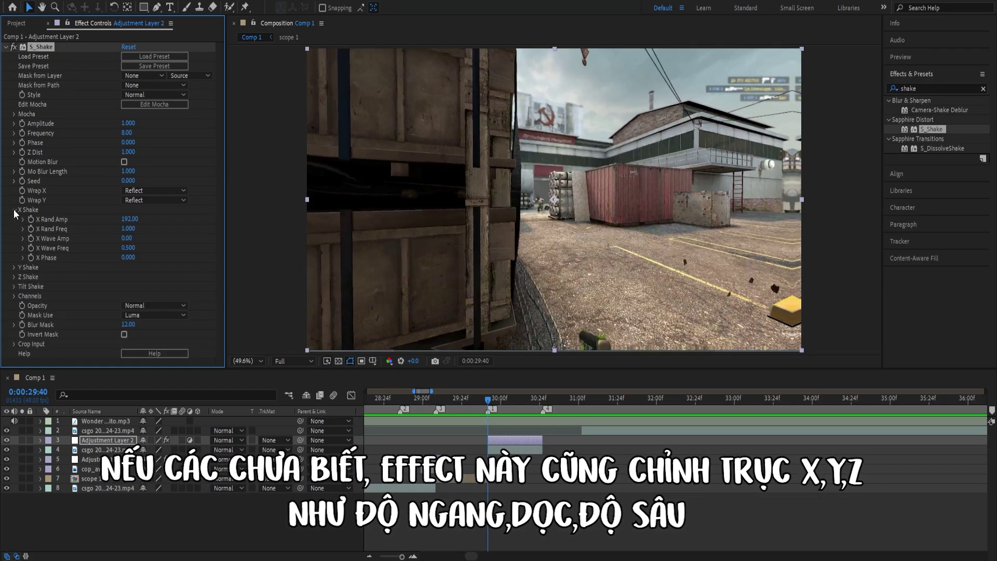
pyautogui.click(130, 219)
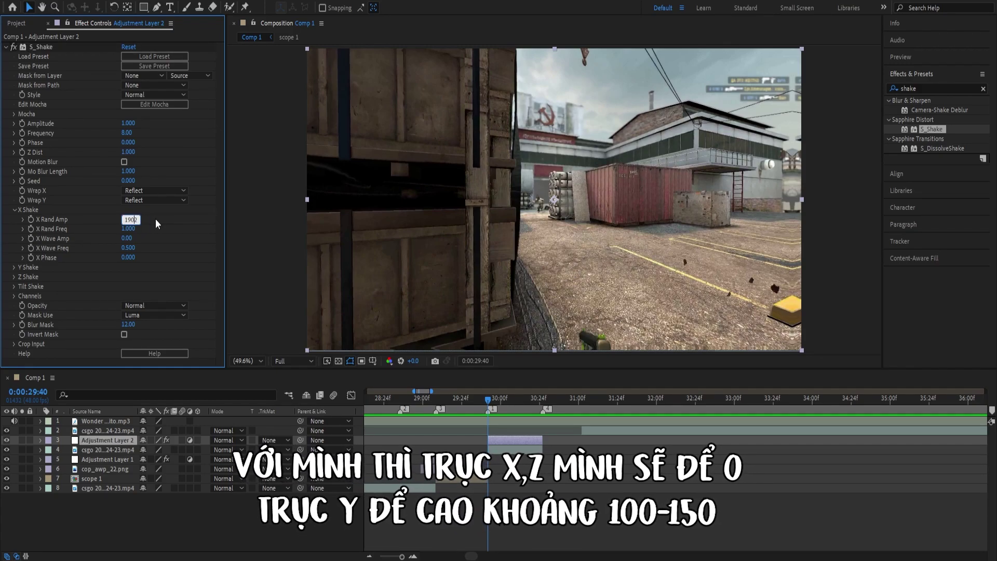
pyautogui.write('0')
pyautogui.press('Return')
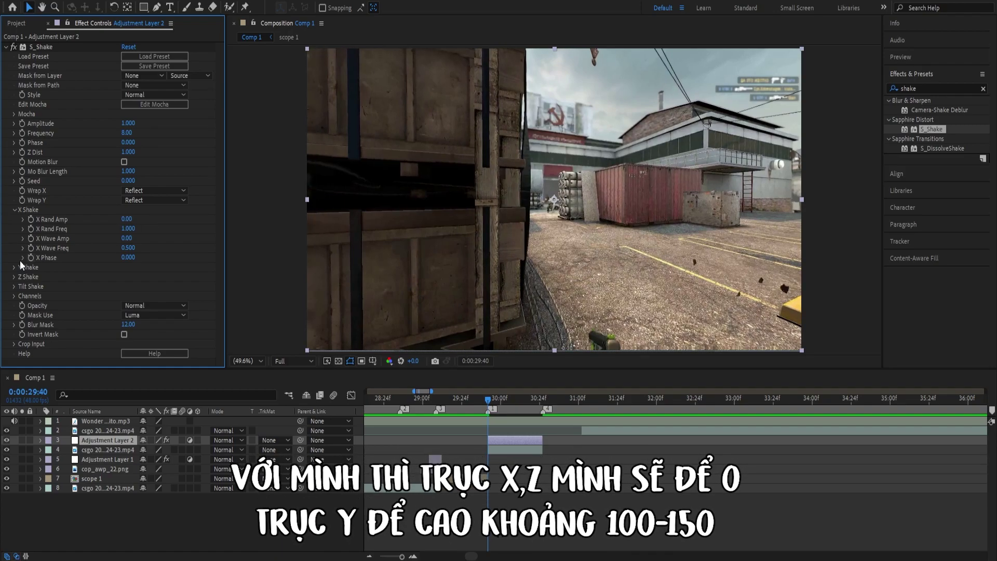
# Set S_Shake's Y Rand Amp to 100.
pyautogui.click(14, 267)
pyautogui.click(136, 274)
pyautogui.write('100')
pyautogui.press('Return')
pyautogui.scroll(-1, 169, 281)
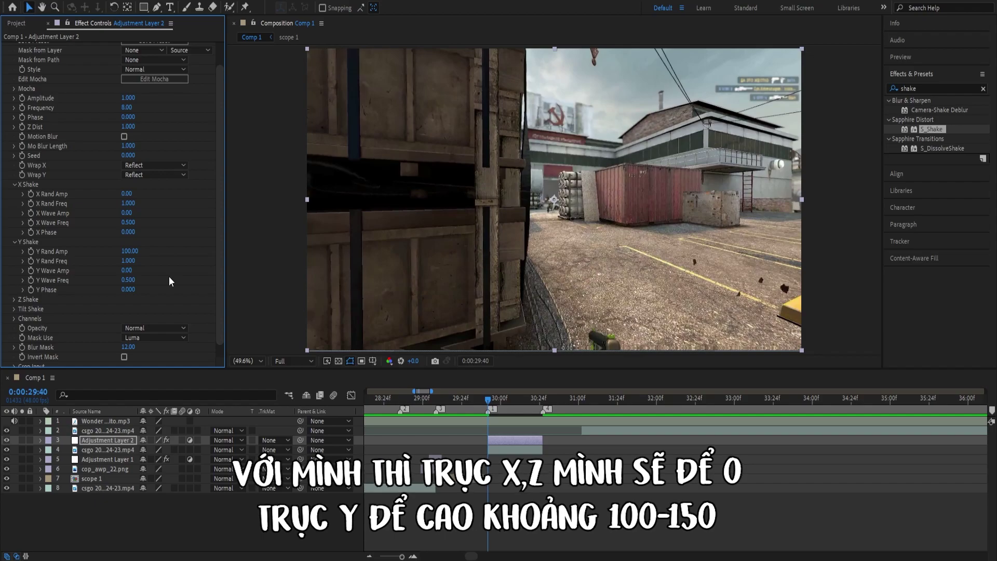
# Set S_Shake's Frequency to 3 and keyframe its Amplitude at 0.4 at 0:00:29:40.
pyautogui.scroll(1, 167, 280)
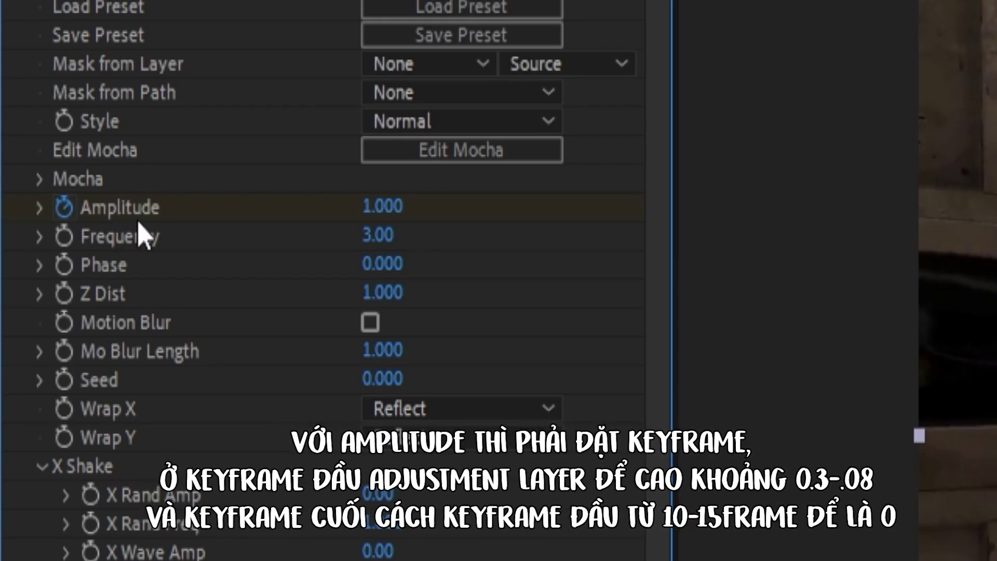
pyautogui.click(363, 206)
pyautogui.write('0.')
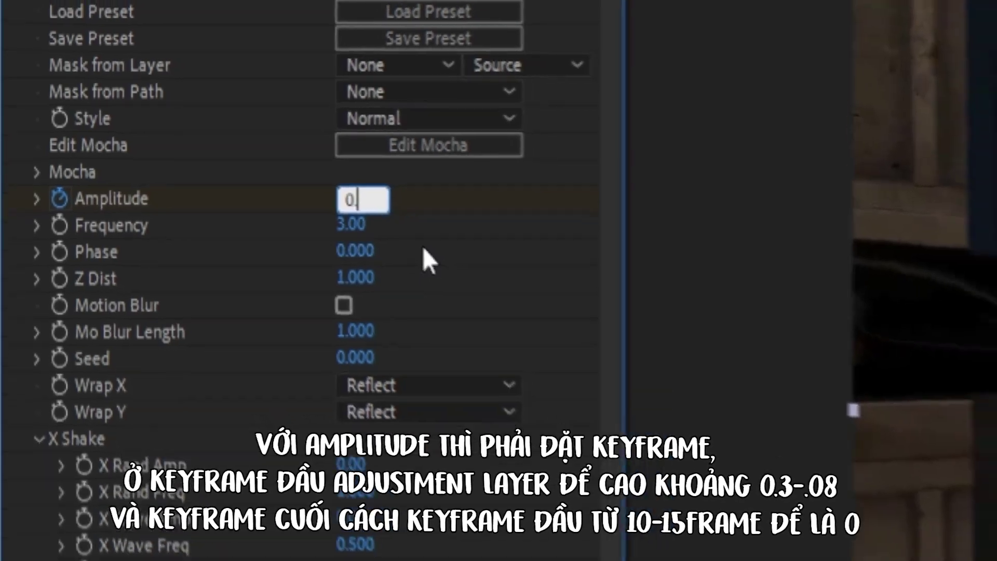
pyautogui.write('4')
pyautogui.press('Return')
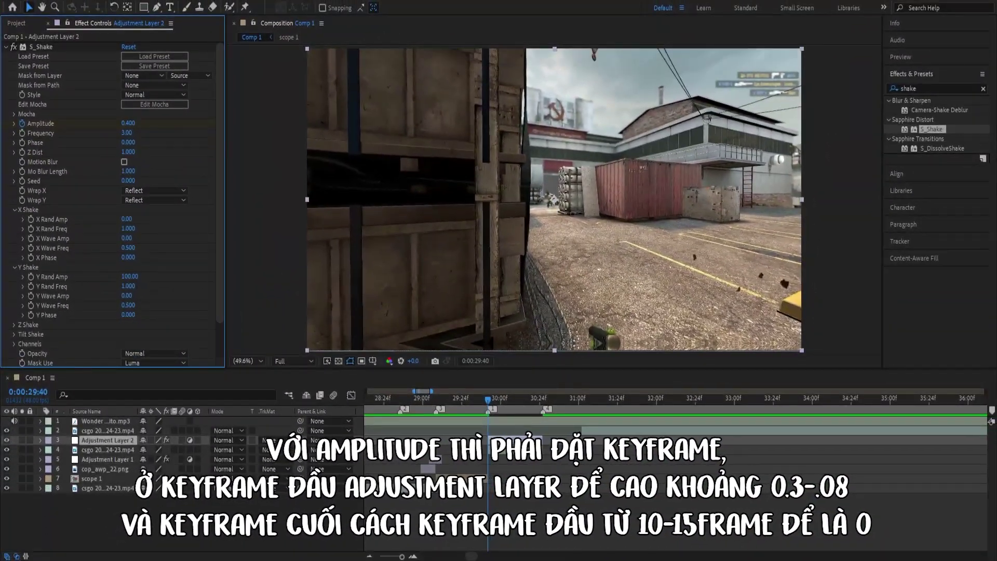
# Keyframe S_Shake's Amplitude at 0 at 0:00:30:04, and apply Easy Ease to the Amplitude keyframes.
pyautogui.press('u')
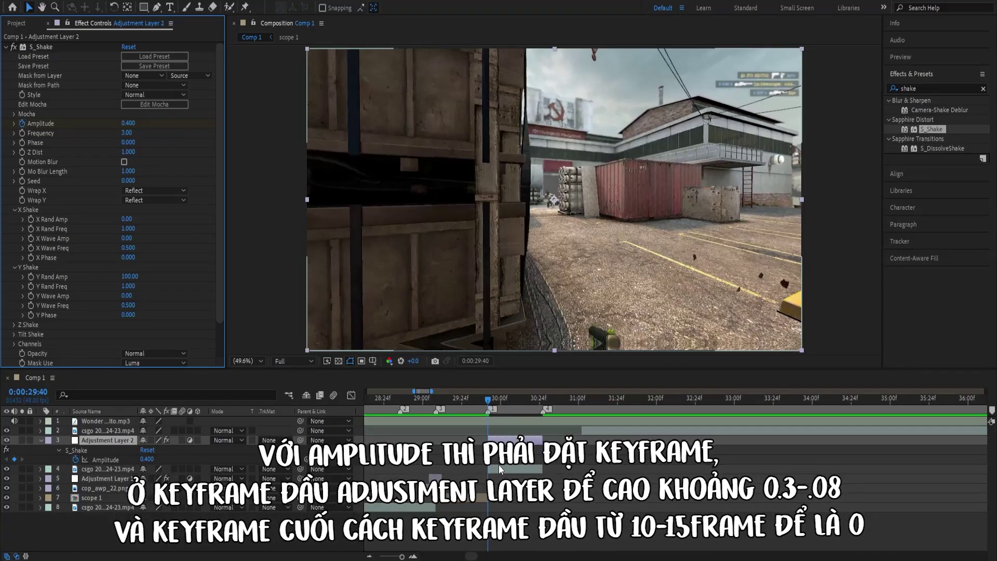
pyautogui.click(505, 403)
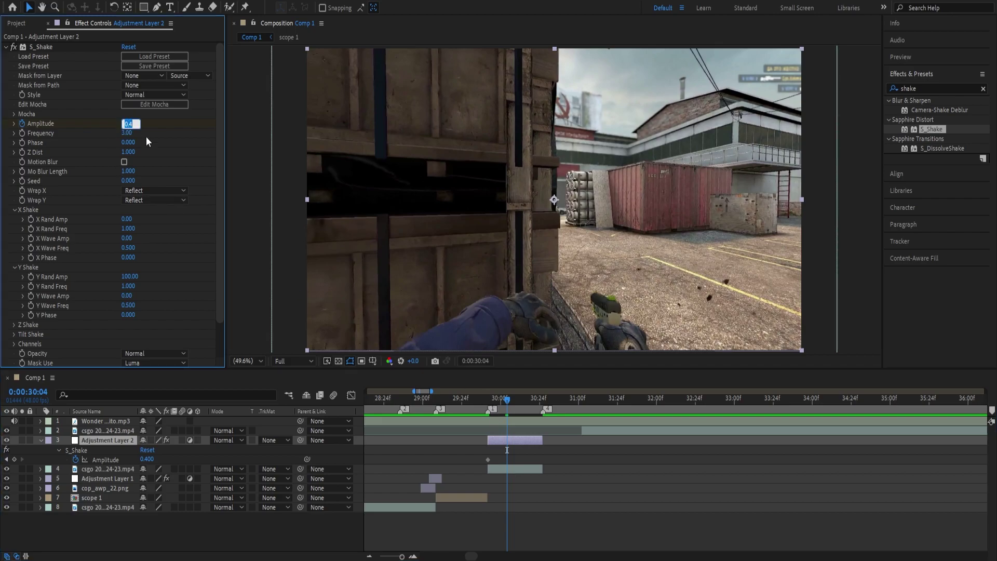
pyautogui.press('F9')
pyautogui.click(556, 447)
pyautogui.scroll(-1, 556, 447)
# Change the Amplitude keyframe at 0:00:29:40 to 0.6 and turn on S_Shake's Motion Blur.
pyautogui.moveTo(514, 400)
pyautogui.mouseDown()
pyautogui.moveTo(495, 398)
pyautogui.moveTo(522, 409)
pyautogui.mouseUp()
pyautogui.write('0.6')
pyautogui.click(124, 162)
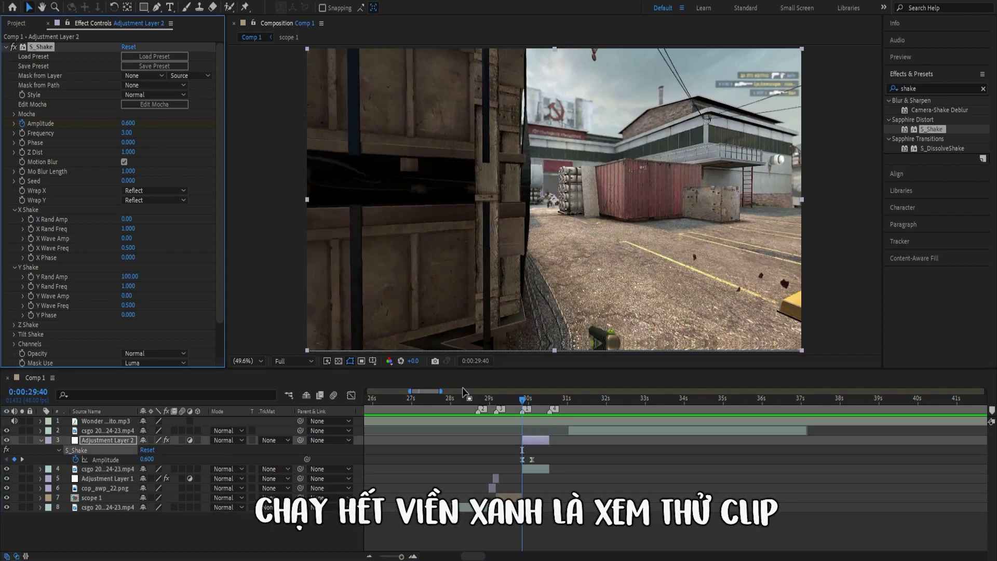
# Select the Amplitude keyframes and play back the shake from 0:00:29:03.
pyautogui.moveTo(549, 453); pyautogui.dragTo(513, 464)
pyautogui.click(491, 397)
pyautogui.press('space')
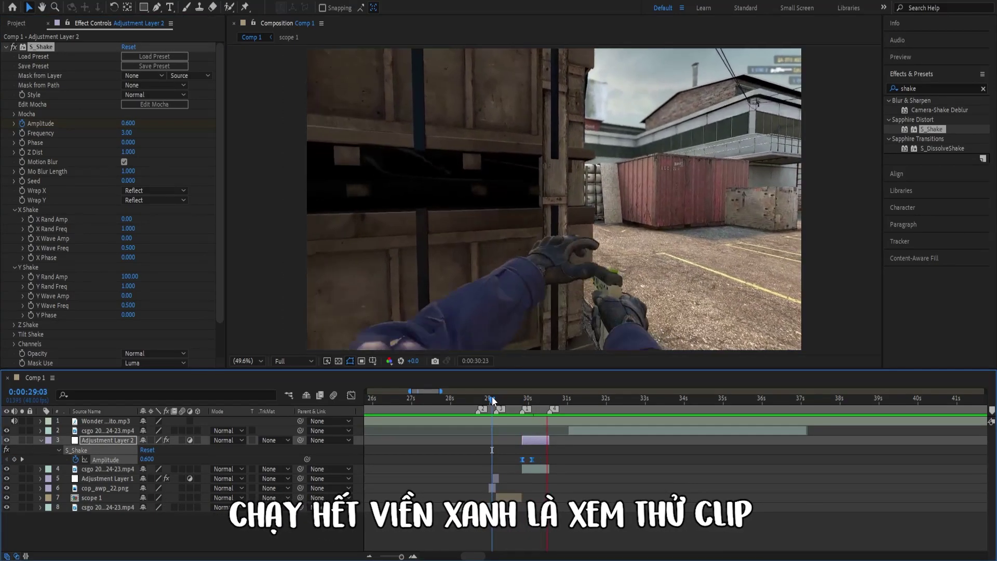
# Set S_Shake's Y Rand Amp to 150 at 0:00:29:40 and preview the shake.
pyautogui.moveTo(492, 399); pyautogui.dragTo(524, 412)
pyautogui.scroll(1, 540, 460)
pyautogui.press('pageup')
pyautogui.click(129, 124)
pyautogui.click(130, 276)
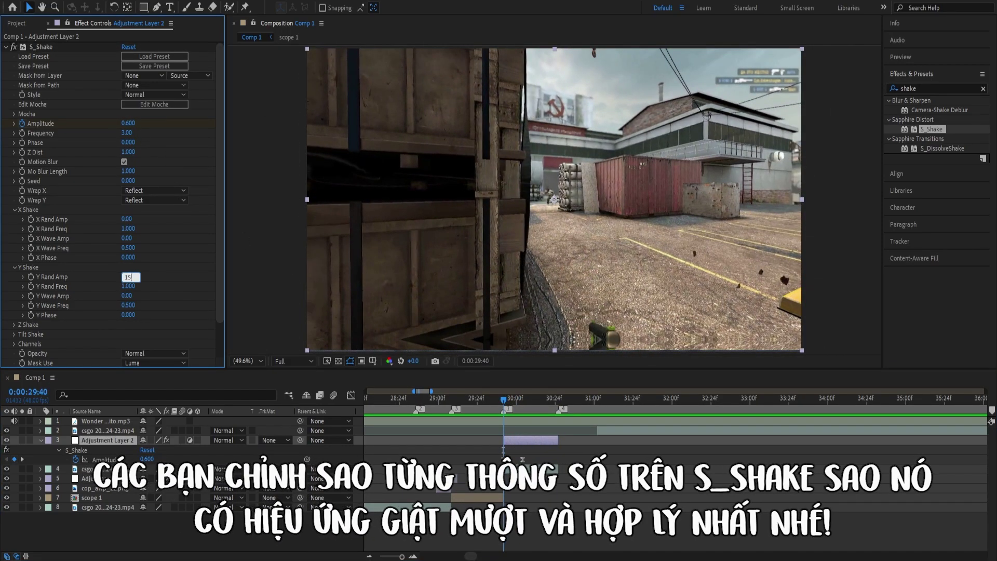
pyautogui.write('150')
pyautogui.press('Return')
pyautogui.click(465, 400)
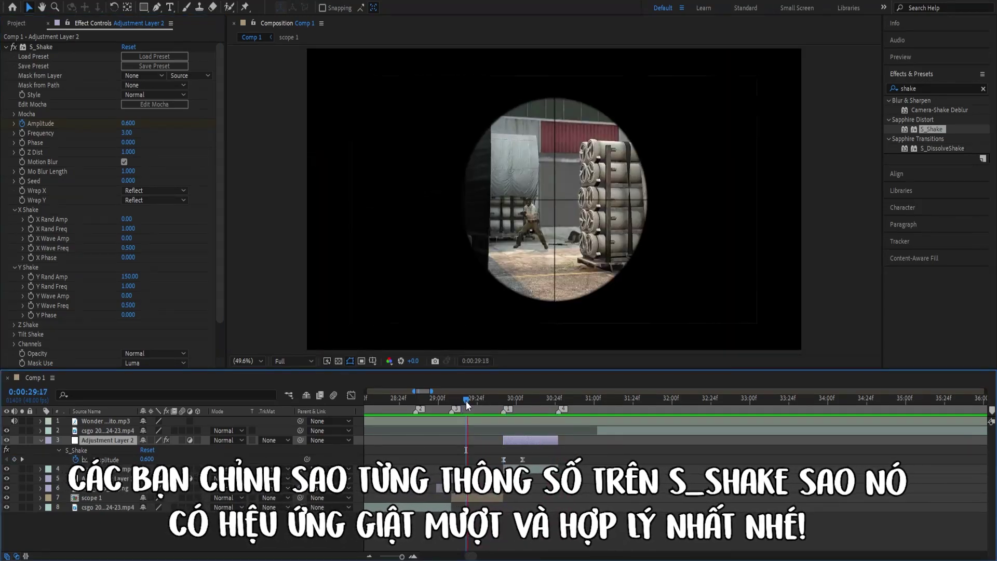
pyautogui.moveTo(466, 400); pyautogui.dragTo(502, 400)
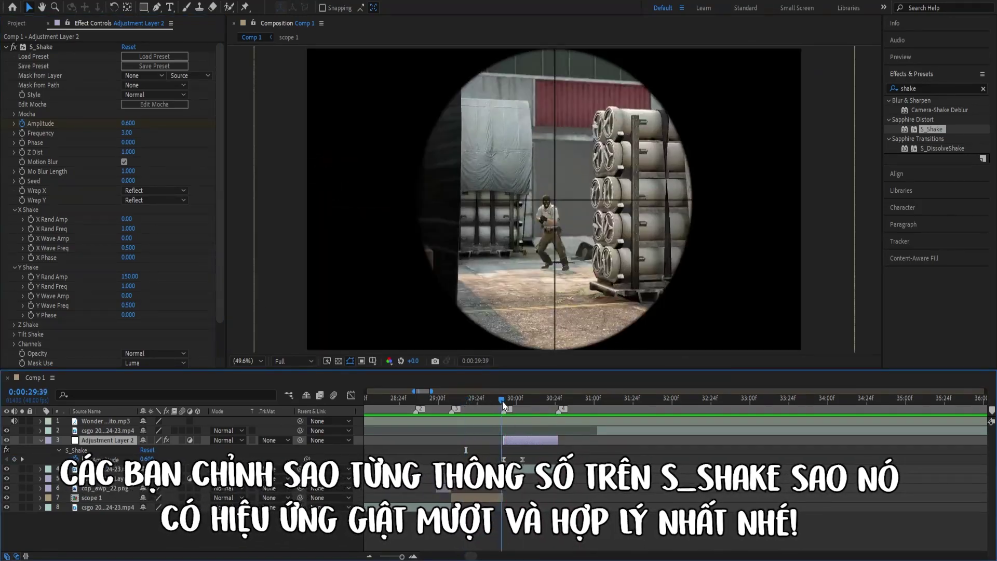
# Set S_Shake's Frequency to 5 and turn off its Motion Blur.
pyautogui.moveTo(522, 460); pyautogui.dragTo(466, 466)
pyautogui.click(126, 132)
pyautogui.write('5')
pyautogui.click(124, 161)
# Play back the scope and kill section to judge the revised shake.
pyautogui.click(416, 399)
pyautogui.press('space')
pyautogui.click(483, 399)
pyautogui.scroll(-2, 491, 432)
pyautogui.moveTo(470, 399); pyautogui.dragTo(468, 400)
pyautogui.press('space')
pyautogui.click(488, 400)
pyautogui.click(502, 440)
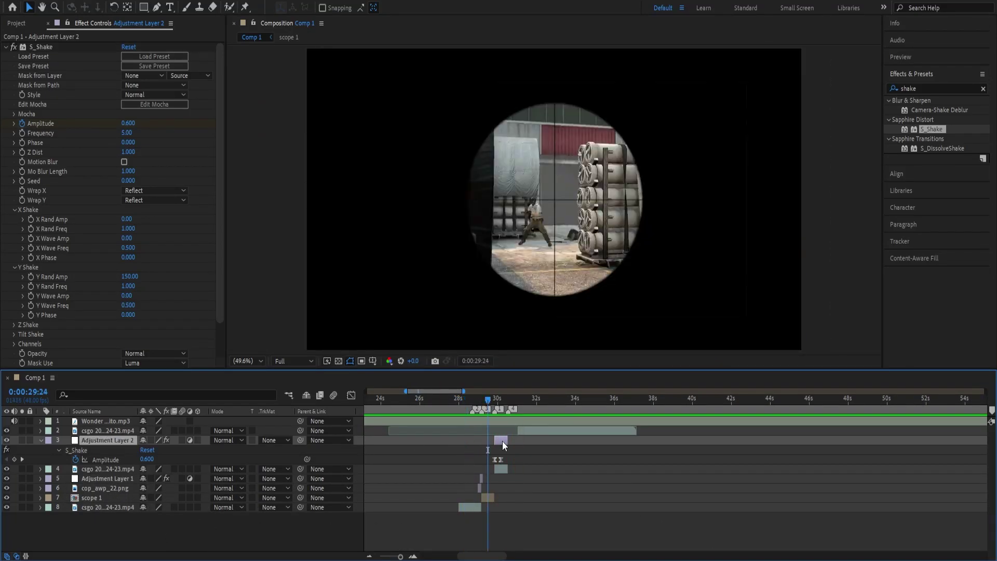
pyautogui.press('u')
pyautogui.press('space')
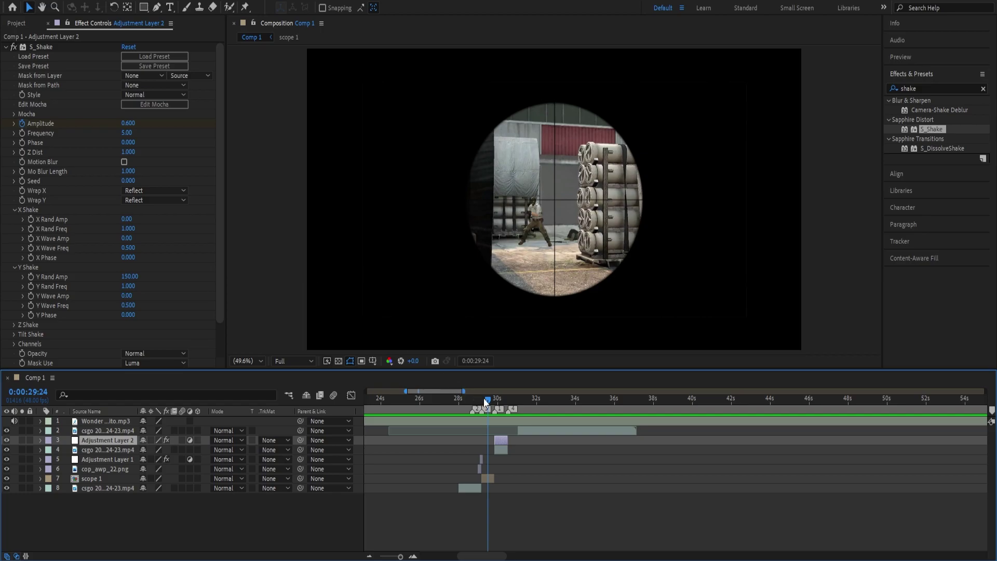
# Move the second Amplitude keyframe to 0:00:30:08 and set S_Shake's Frequency to 4.
pyautogui.click(495, 399)
pyautogui.press('u')
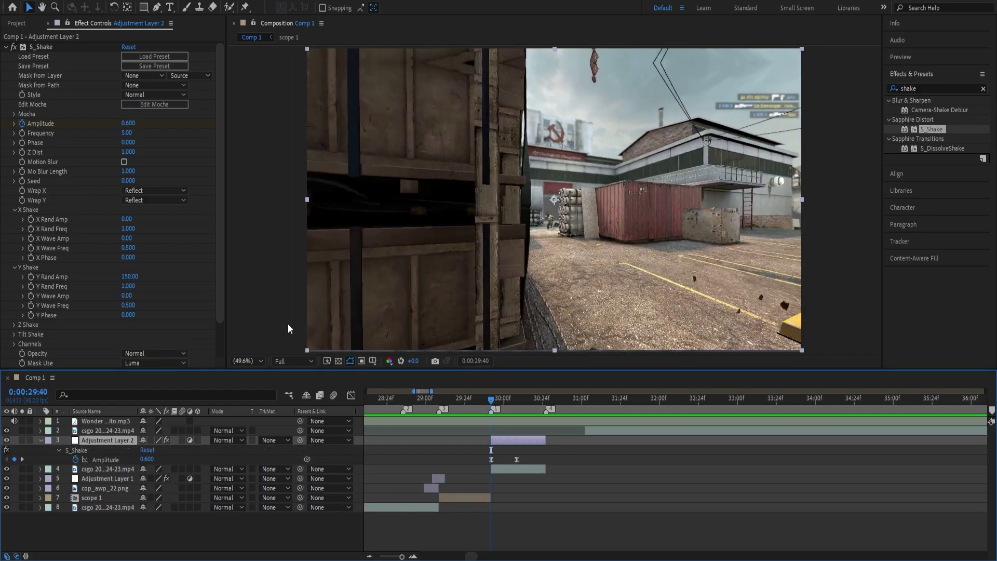
pyautogui.press('Return')
pyautogui.click(459, 398)
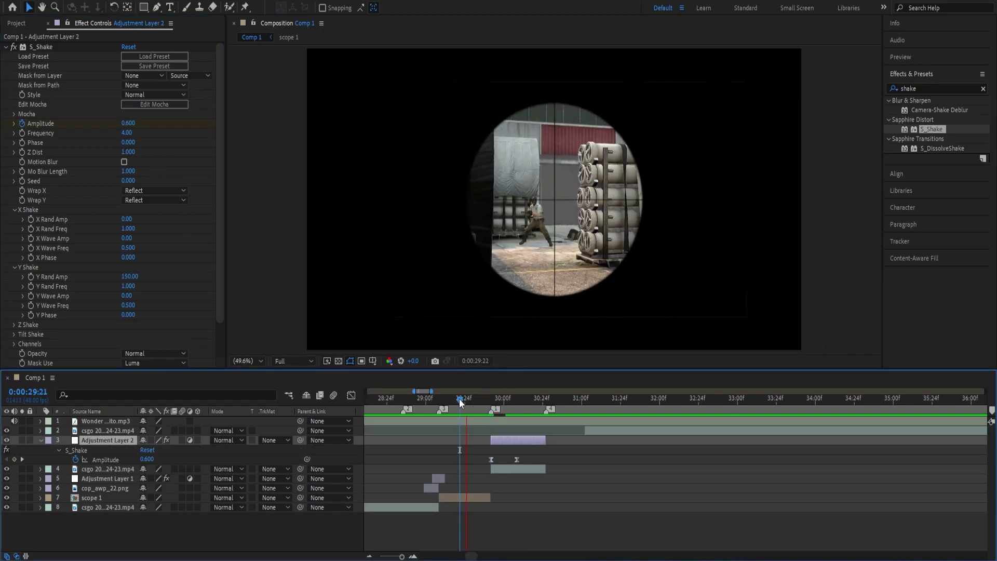
pyautogui.moveTo(459, 399); pyautogui.dragTo(491, 416)
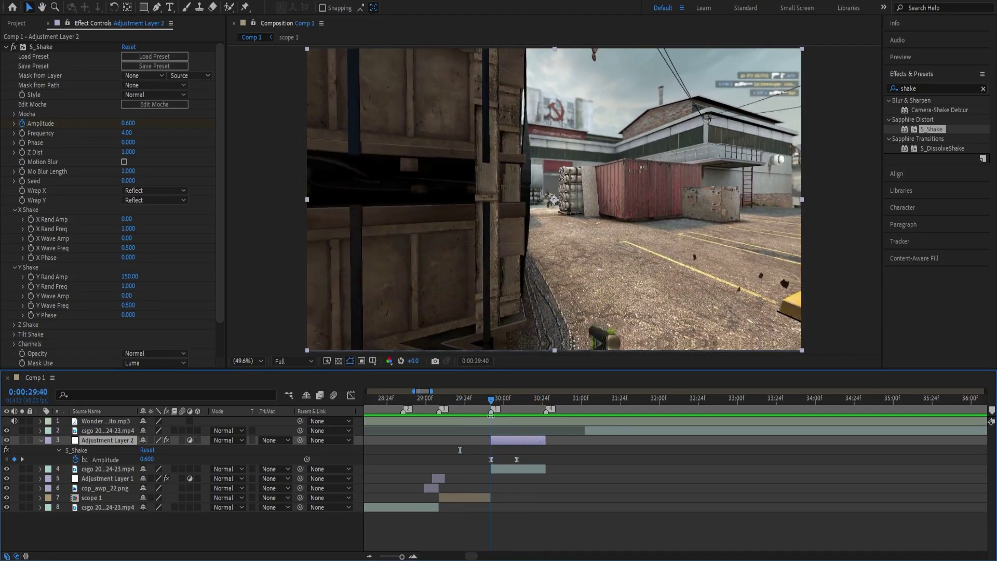
# Collapse the adjustment layer's keyframes and play back the sequence from 0:00:28:26.
pyautogui.press('u')
pyautogui.scroll(-2, 527, 454)
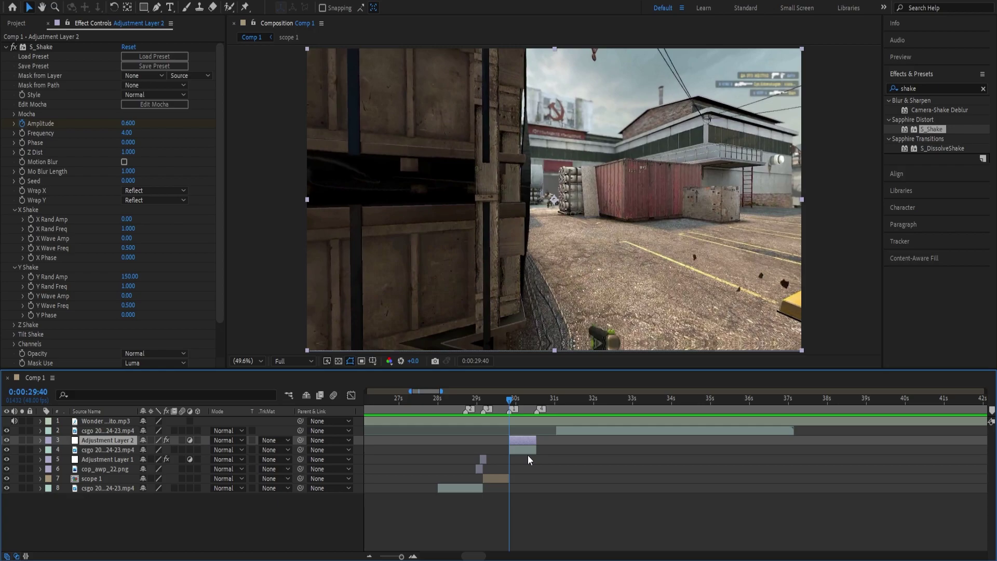
pyautogui.click(459, 399)
pyautogui.press('space')
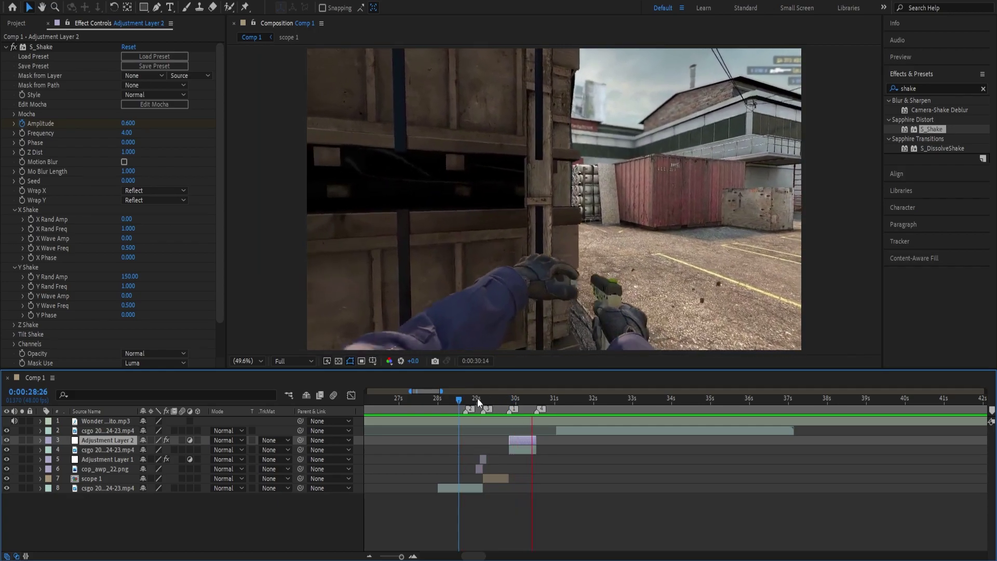
pyautogui.click(510, 400)
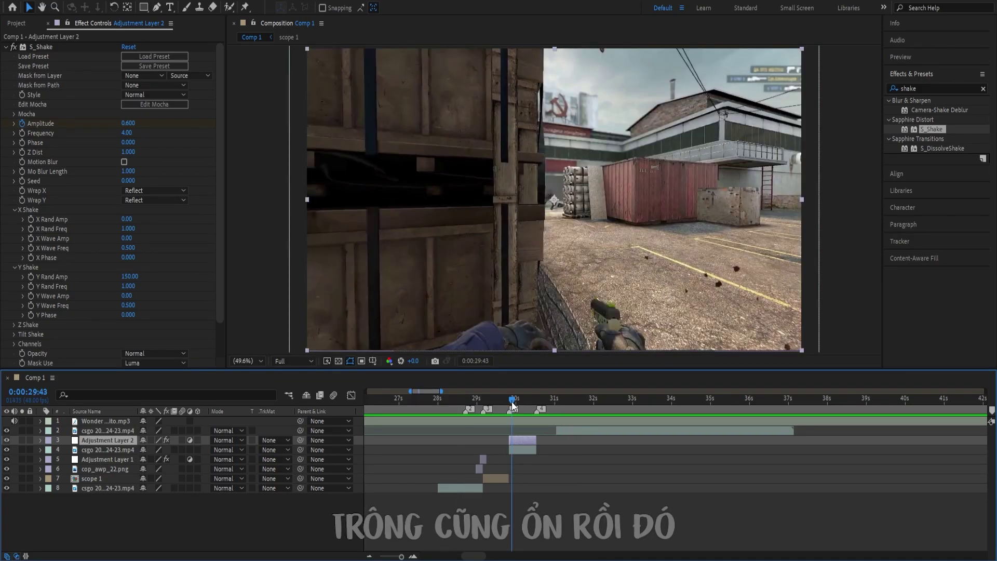
# Apply the Color Correction Exposure effect to Adjustment Layer 2.
pyautogui.scroll(3, 522, 466)
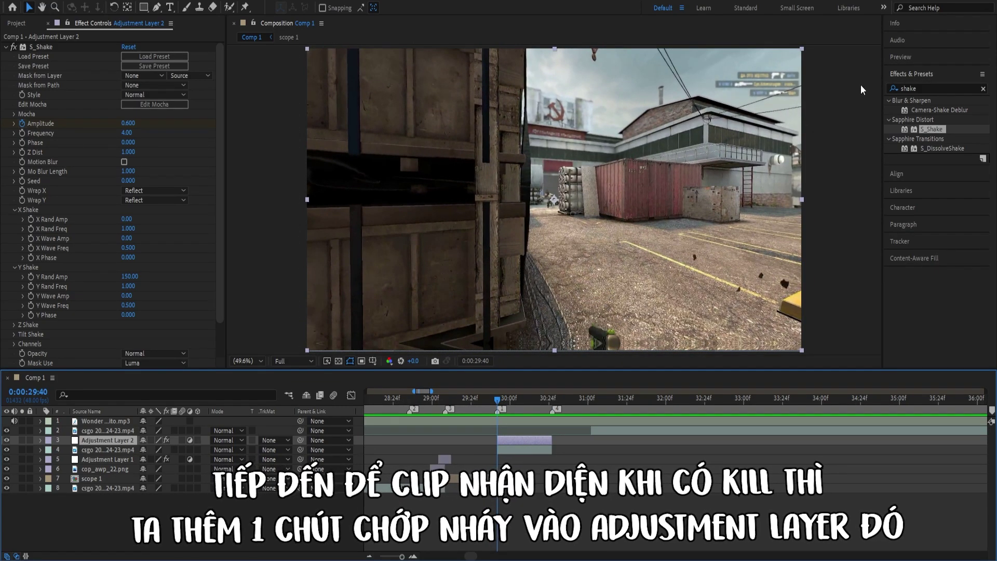
pyautogui.click(928, 87)
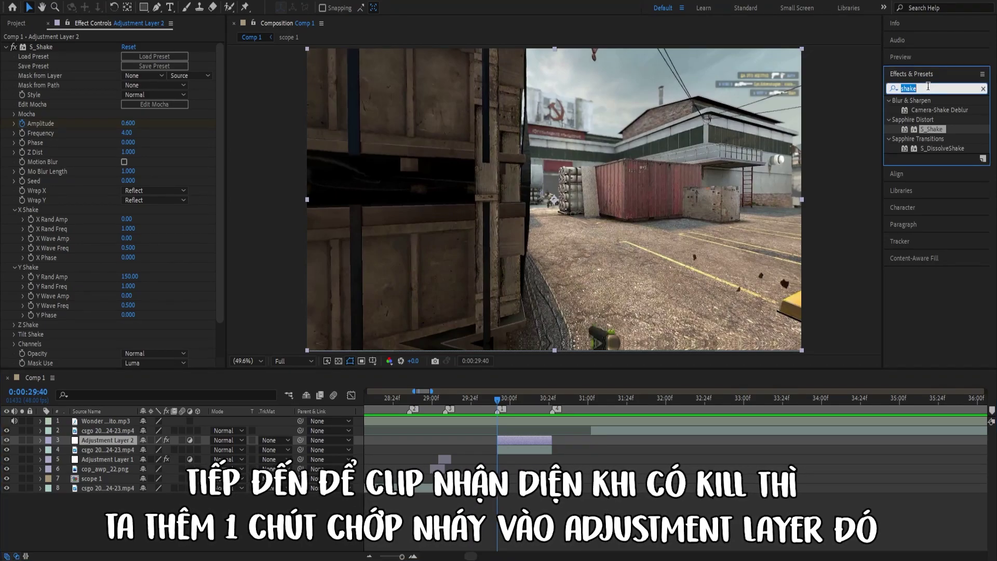
pyautogui.write('expo')
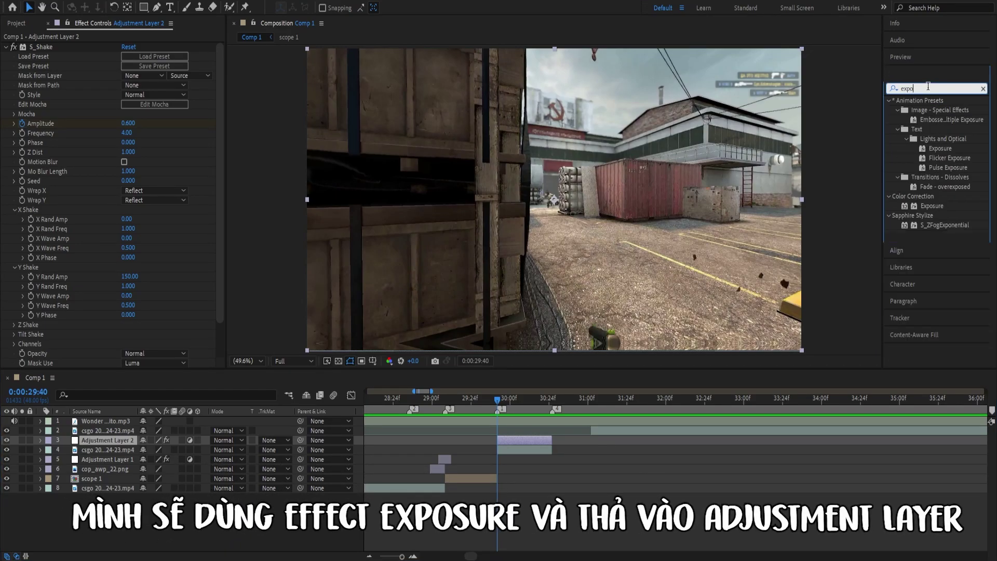
pyautogui.moveTo(934, 207); pyautogui.dragTo(512, 438)
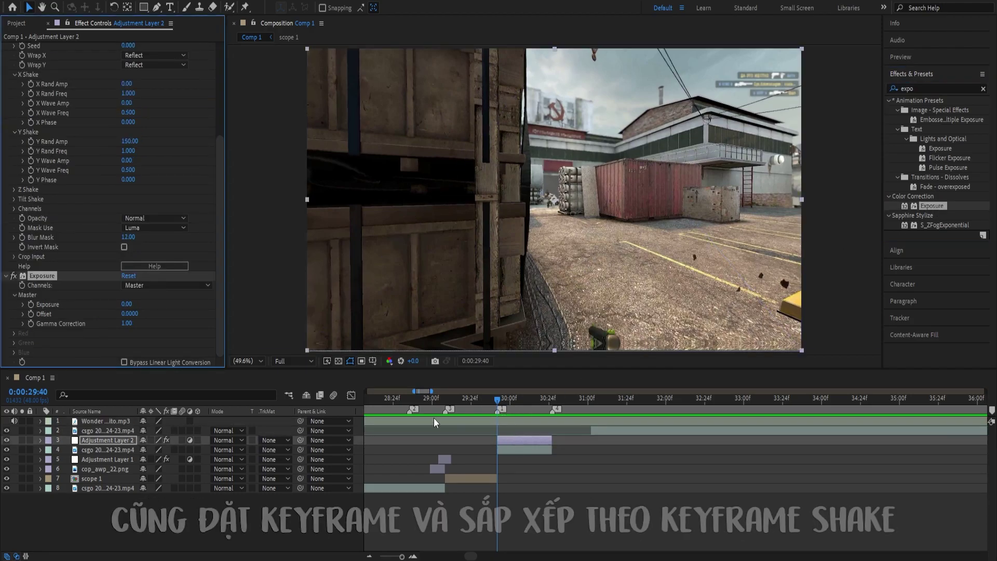
# Keyframe the Exposure effect's Exposure at 1 at 0:00:29:40 and reveal the layer's keyframes.
pyautogui.click(126, 305)
pyautogui.write('1.5')
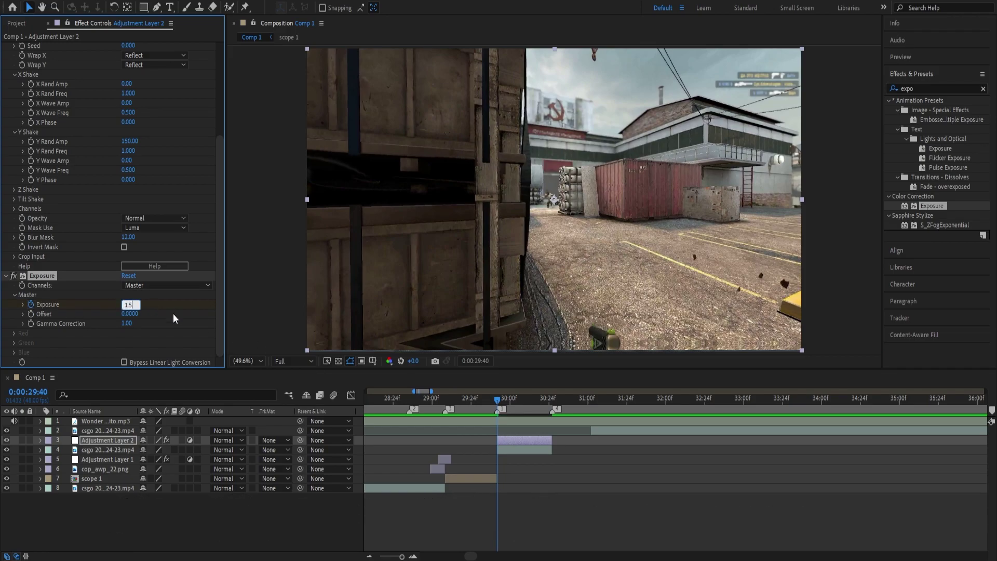
pyautogui.press('Return')
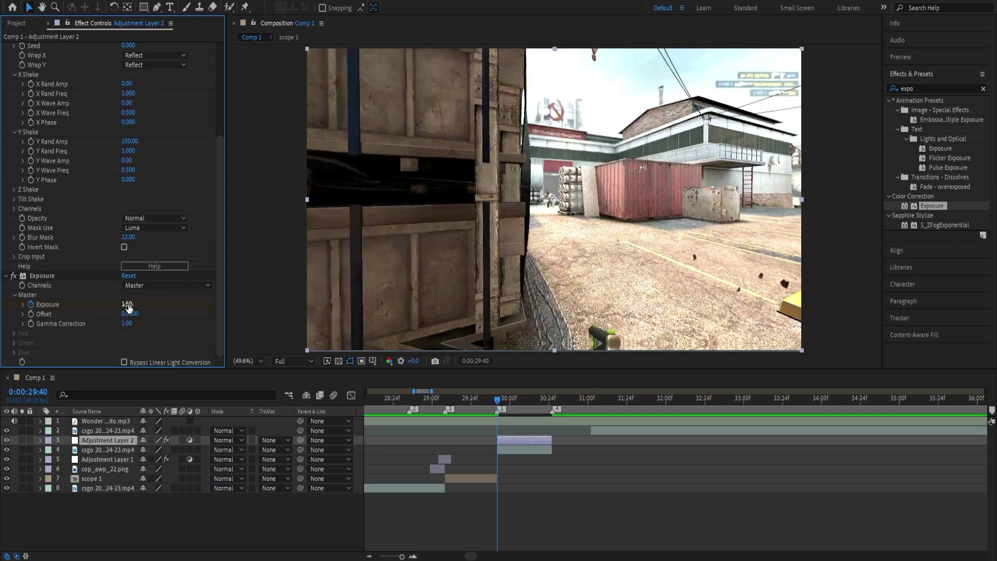
pyautogui.press('Return')
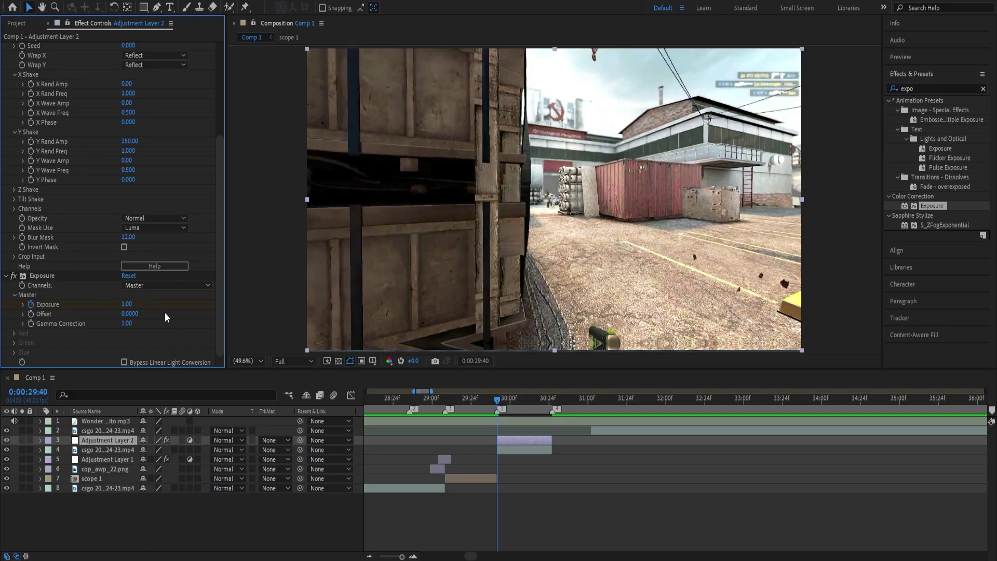
pyautogui.press('u')
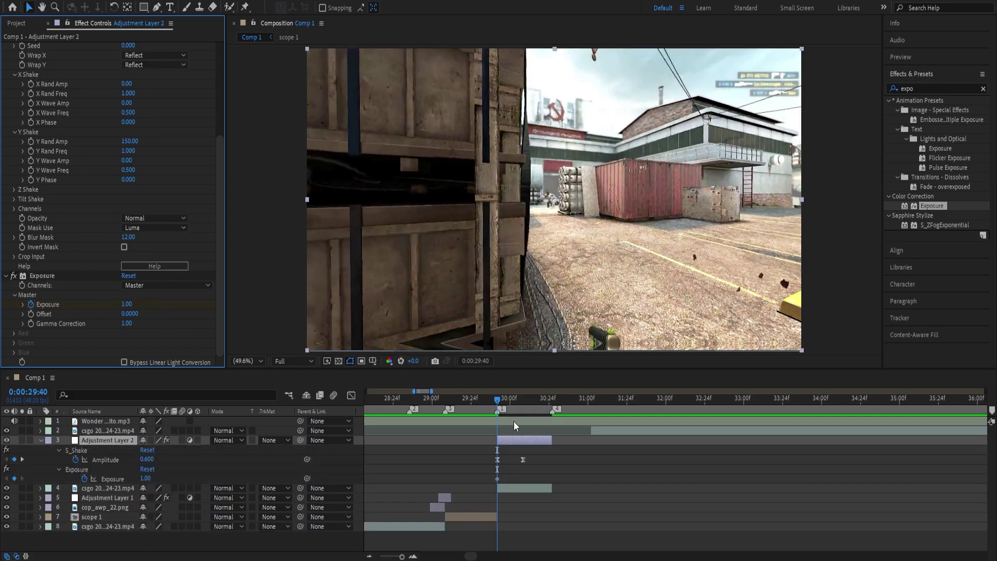
# Add a second Exposure keyframe at 0:00:30:08, aligned with the shake's end, and apply Easy Ease to both Exposure keyframes.
pyautogui.click(524, 400)
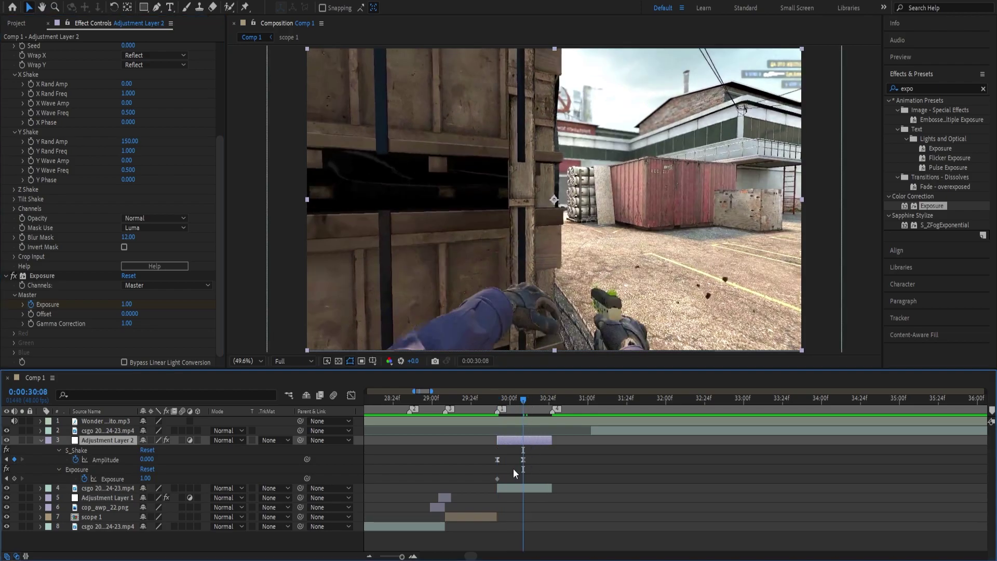
pyautogui.moveTo(533, 478); pyautogui.dragTo(481, 485)
pyautogui.press('F9')
# Preview the flash, raise the starting Exposure keyframe to 1.5, and collapse the layer's properties.
pyautogui.click(439, 401)
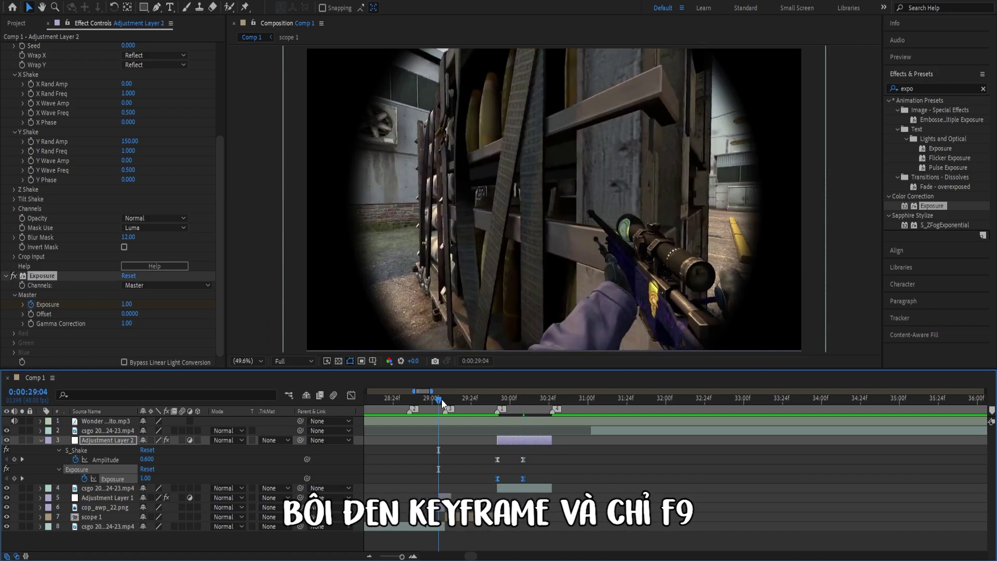
pyautogui.moveTo(439, 401); pyautogui.dragTo(488, 398)
pyautogui.press('u')
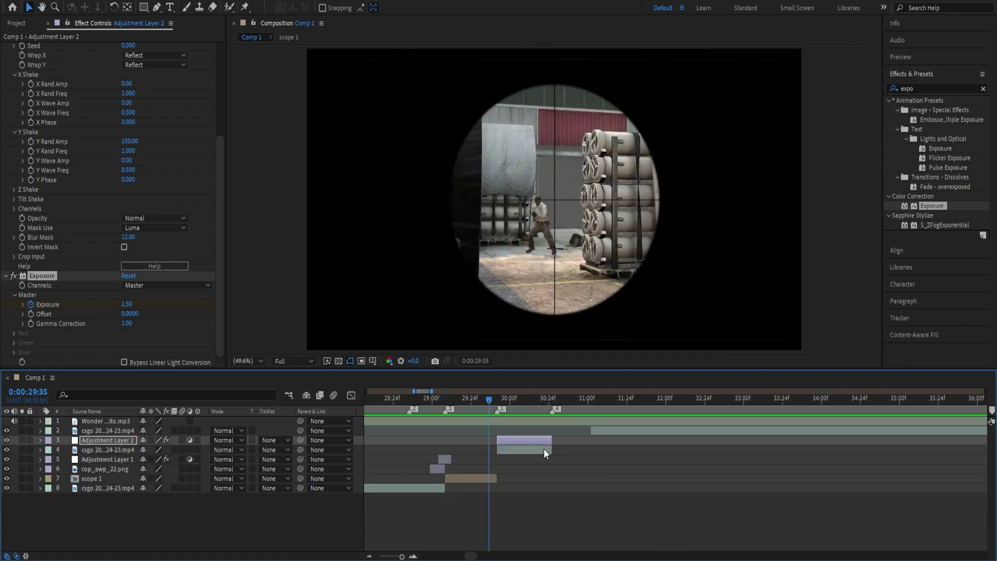
pyautogui.press('-')
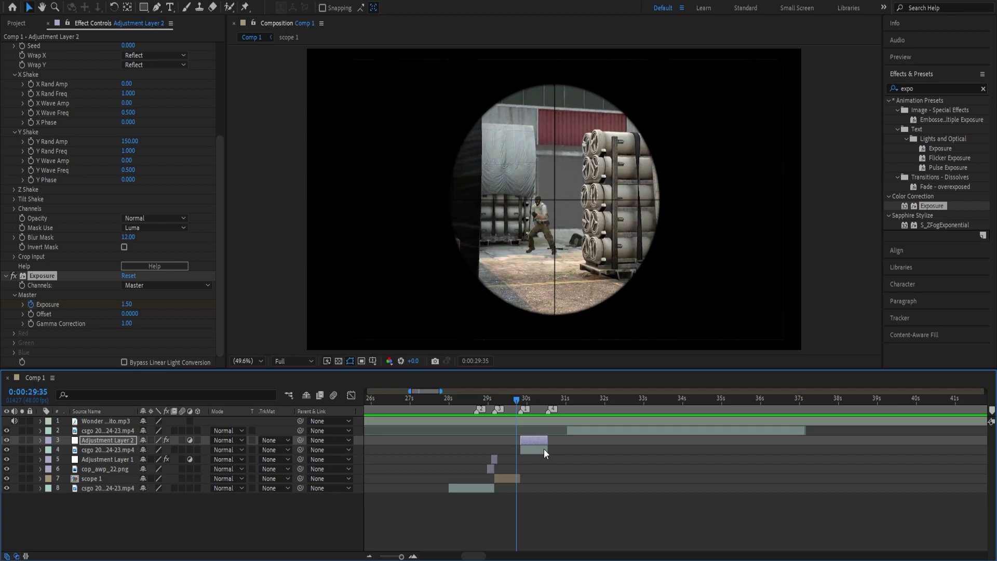
# Play back the finished frag section from 0:00:27:45.
pyautogui.click(521, 400)
pyautogui.moveTo(512, 402); pyautogui.dragTo(447, 404)
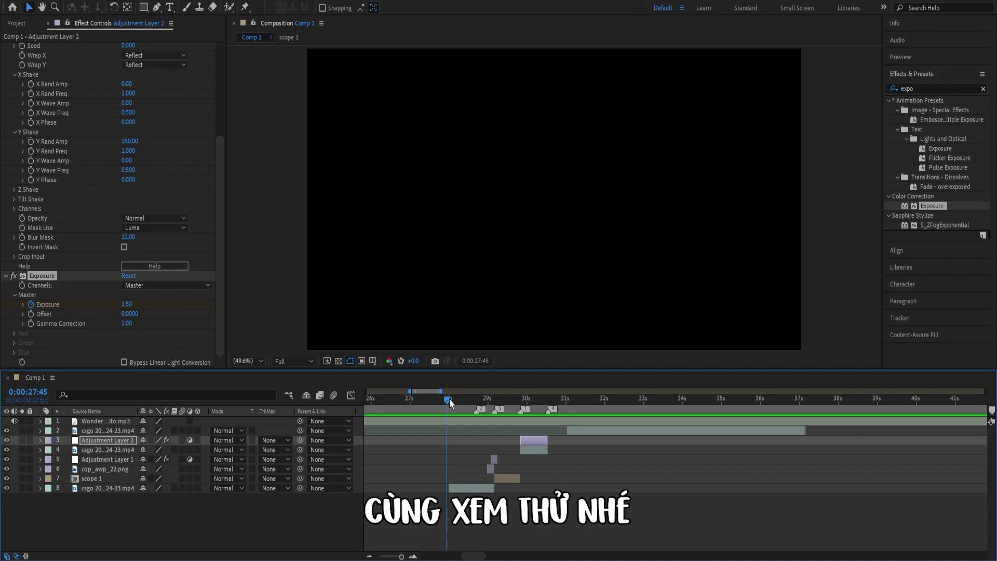
pyautogui.press('space')
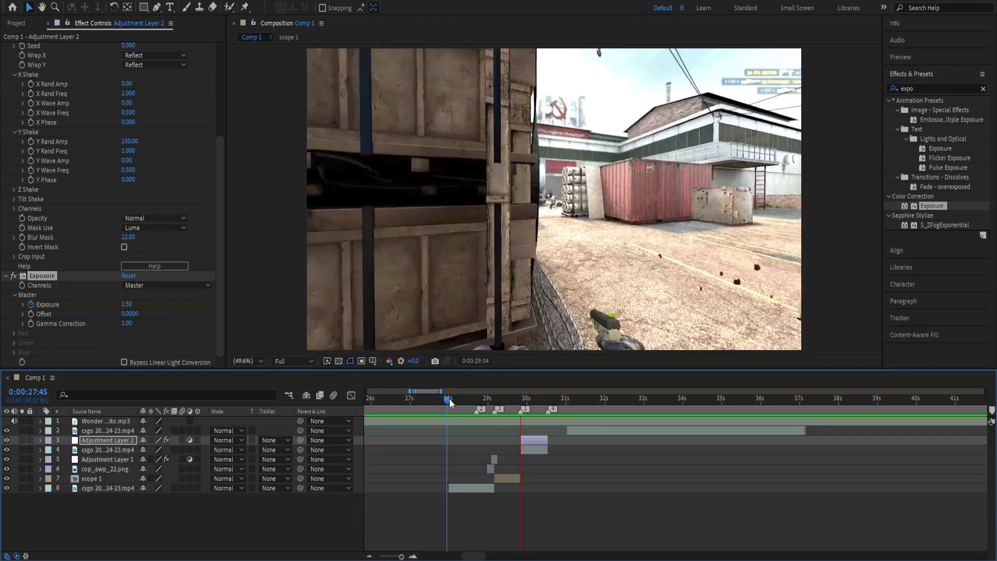
pyautogui.press('space')
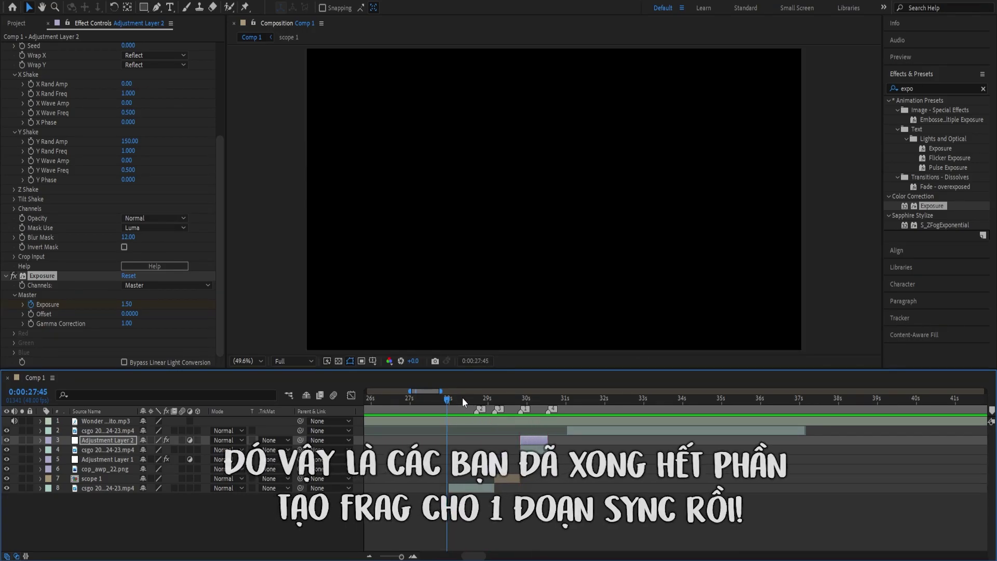
pyautogui.moveTo(597, 430); pyautogui.dragTo(662, 432)
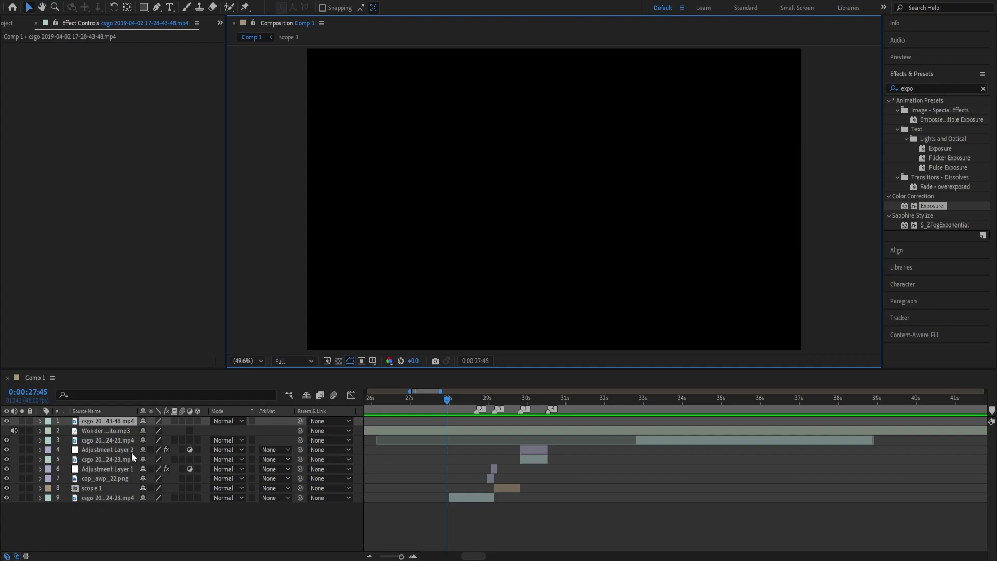
pyautogui.moveTo(105, 424); pyautogui.dragTo(130, 443)
# Move the cinematic clip from the composition's start to about 0:00:31:07 and play back the sequence.
pyautogui.moveTo(477, 556); pyautogui.dragTo(449, 557)
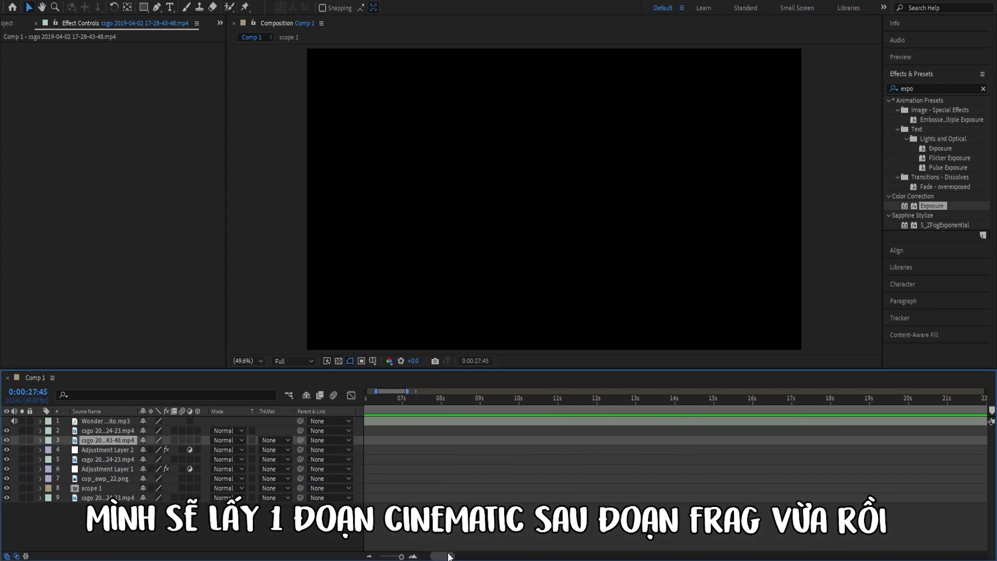
pyautogui.scroll(-3, 457, 546)
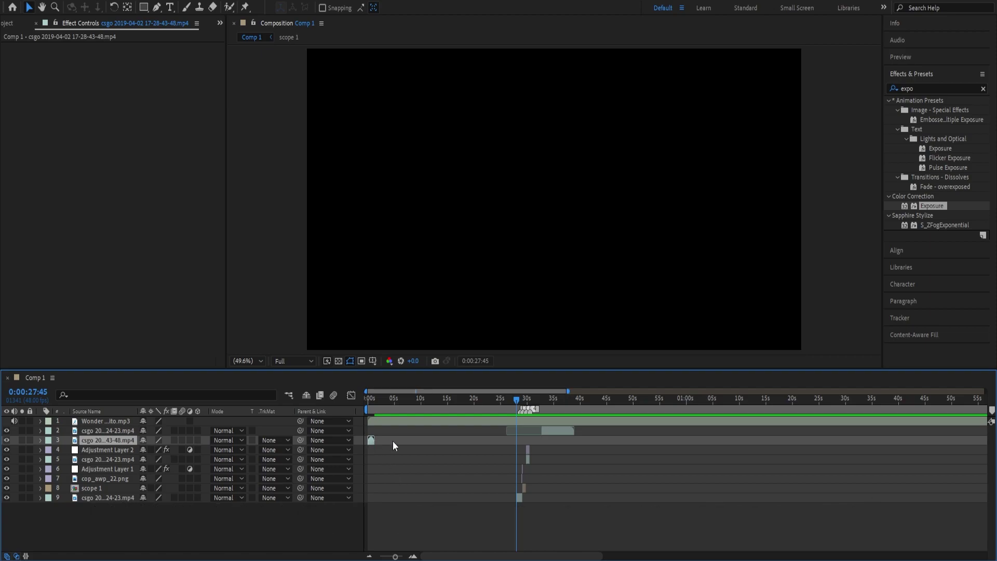
pyautogui.scroll(3, 535, 460)
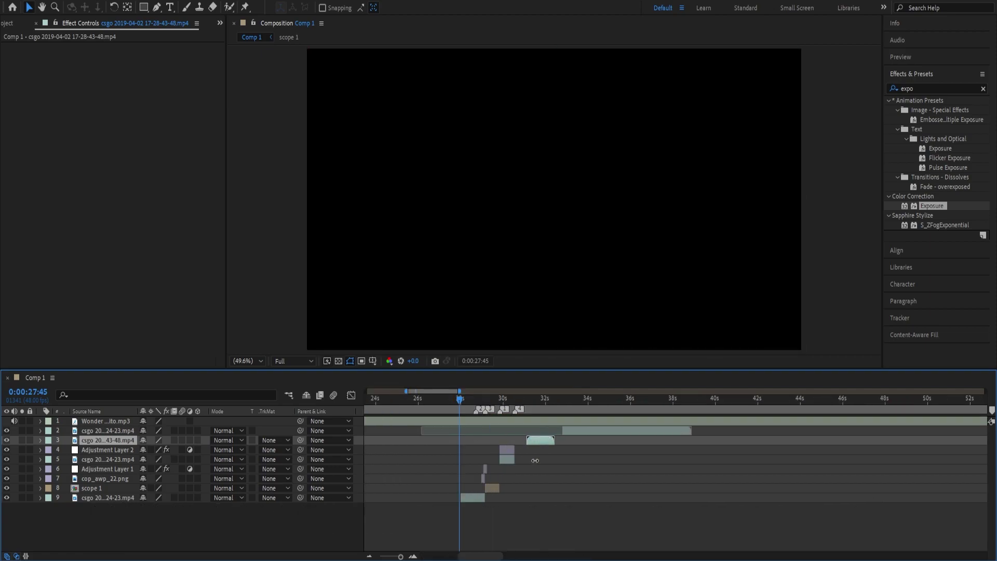
pyautogui.scroll(2, 509, 475)
pyautogui.press('space')
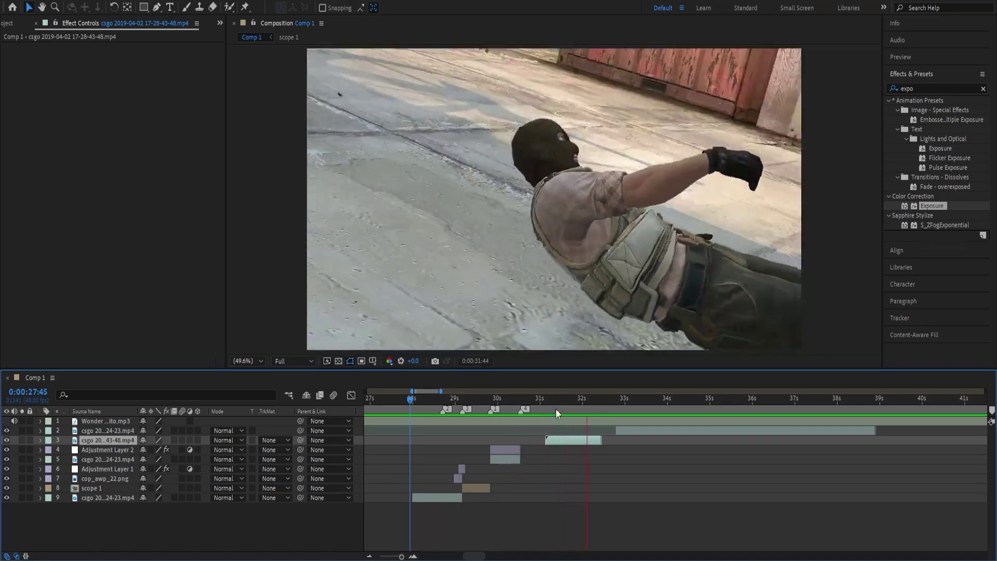
# Show the music layer's waveform and place marker 5 on the beat at 0:00:31:23.
pyautogui.moveTo(550, 402); pyautogui.dragTo(521, 406)
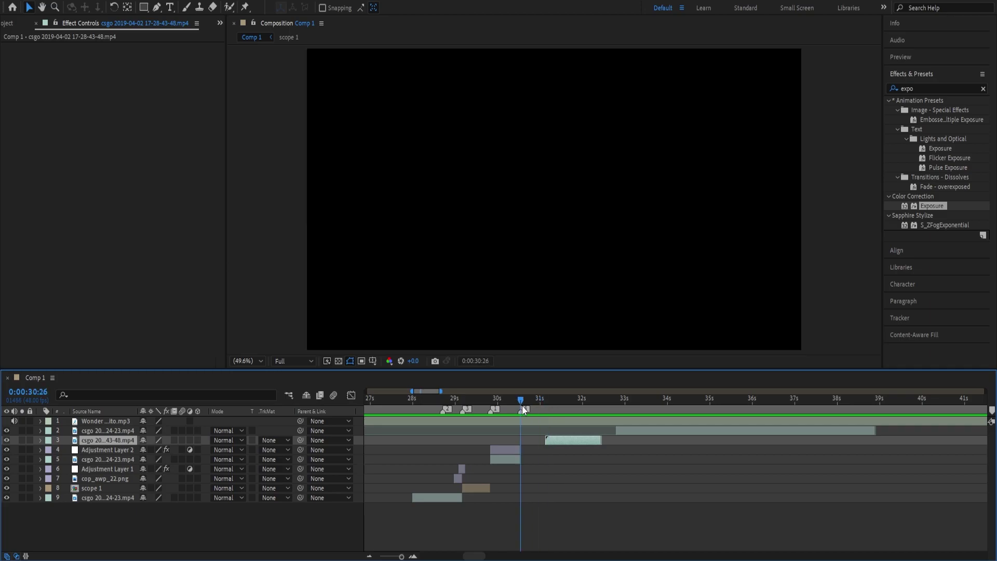
pyautogui.click(40, 421)
pyautogui.click(50, 431)
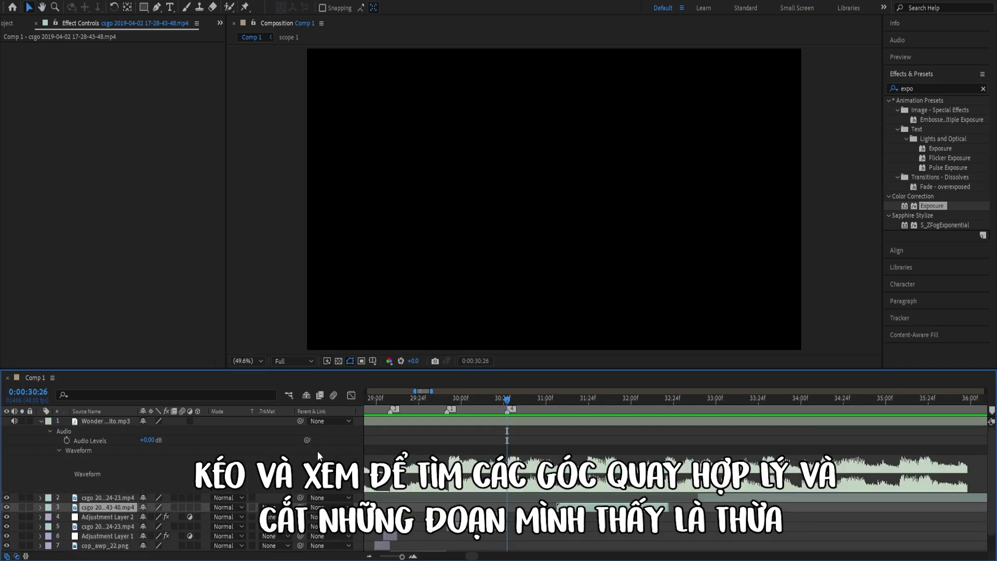
pyautogui.click(586, 400)
pyautogui.hotkey('shift', '5')
# Move the cinematic clip to start at marker 4, 0:00:30:26, and cut off everything after 0:00:31:15.
pyautogui.moveTo(597, 507); pyautogui.dragTo(548, 507)
pyautogui.moveTo(507, 405); pyautogui.dragTo(572, 404)
pyautogui.hotkey('ctrl', 'shift', 'd')
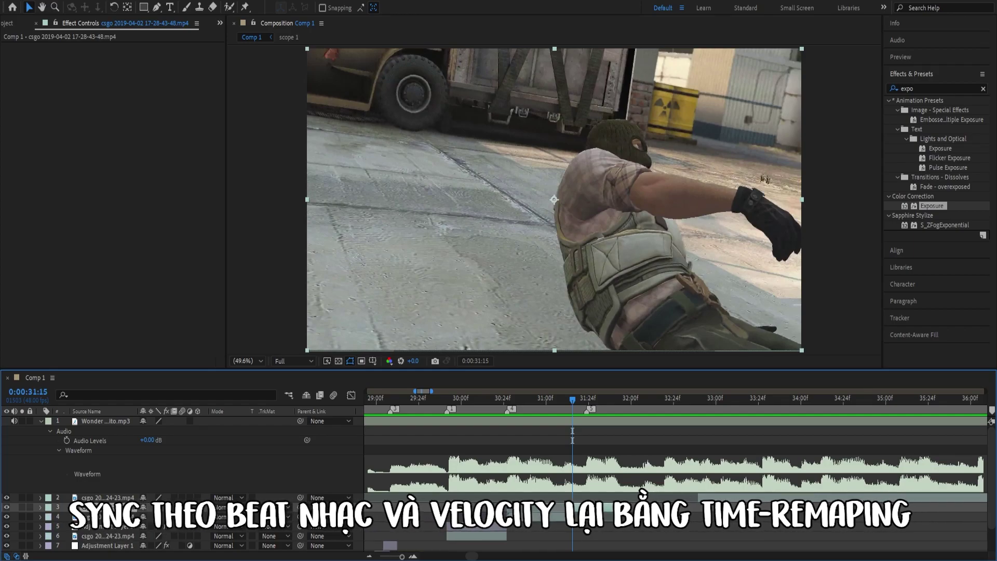
pyautogui.press('Delete')
# Enable time remapping on the cinematic clip and add a Time Remap keyframe at 0:00:31:23.
pyautogui.click(552, 507)
pyautogui.hotkey('ctrl', 'alt', 't')
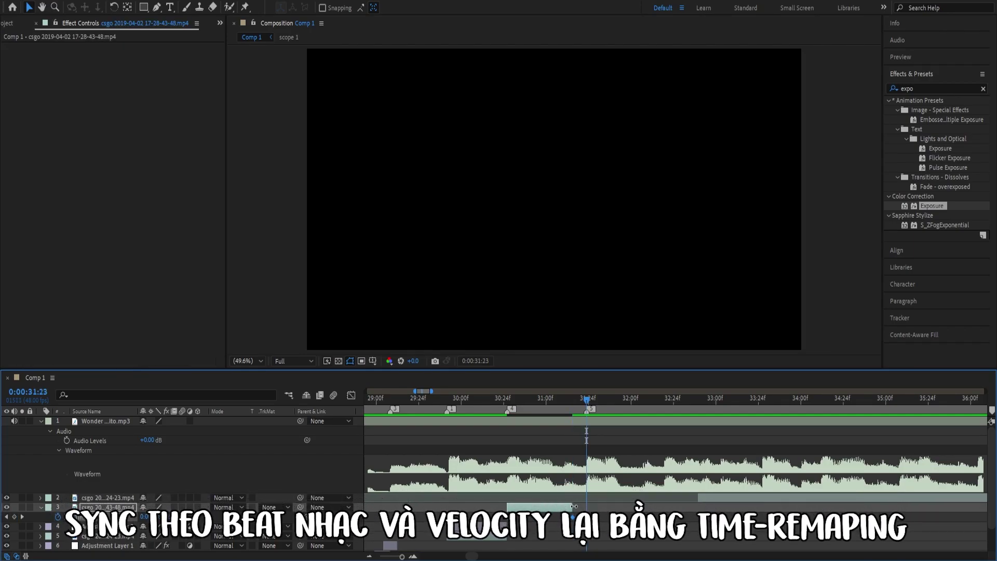
pyautogui.click(14, 517)
# Shape the cinematic clip's Time Remap curve steep at both ends and flatter in the middle, between markers 4 and 5.
pyautogui.moveTo(601, 525); pyautogui.dragTo(506, 508)
pyautogui.hotkey('shift', 'F3')
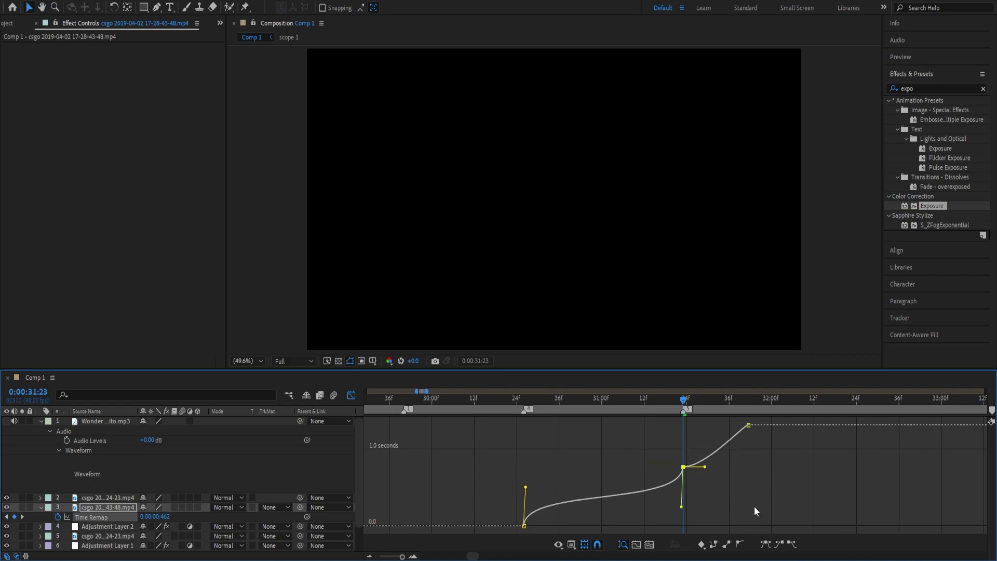
pyautogui.hotkey('shift', 'F3')
# Enlarge the timeline area and play back the synced sequence from 0:00:27:42.
pyautogui.scroll(-2, 649, 459)
pyautogui.press('u')
pyautogui.click(609, 399)
pyautogui.moveTo(619, 369); pyautogui.dragTo(619, 343)
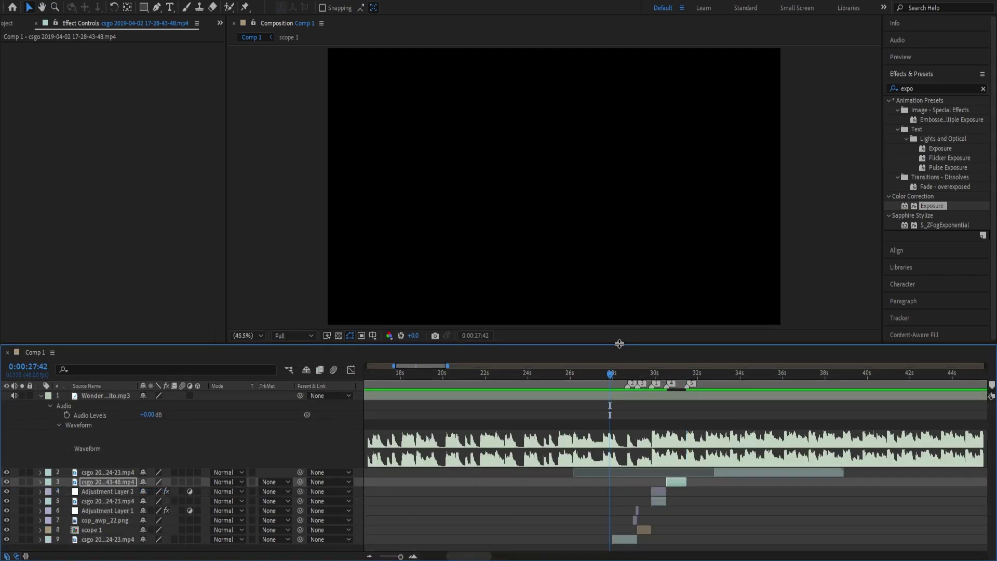
pyautogui.press('space')
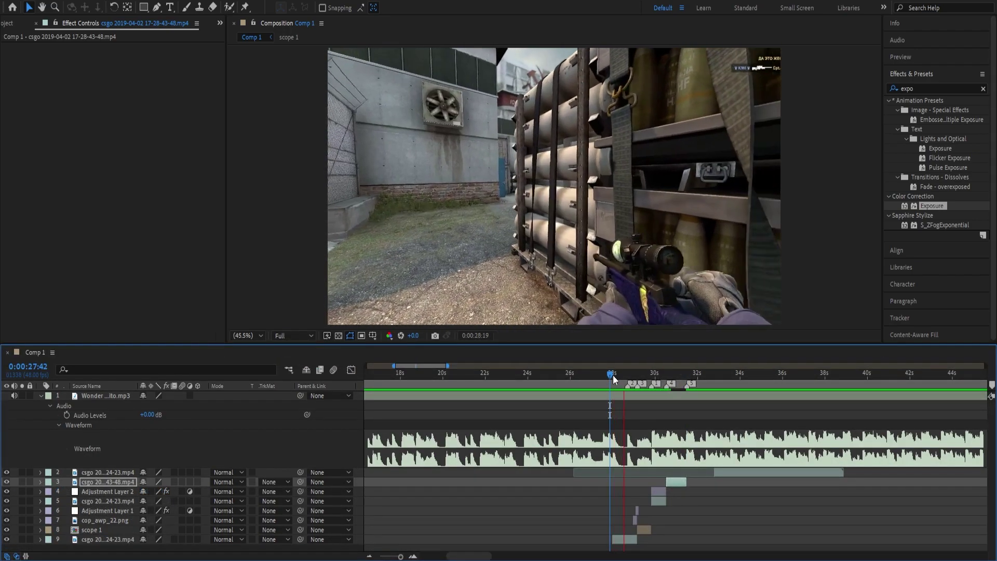